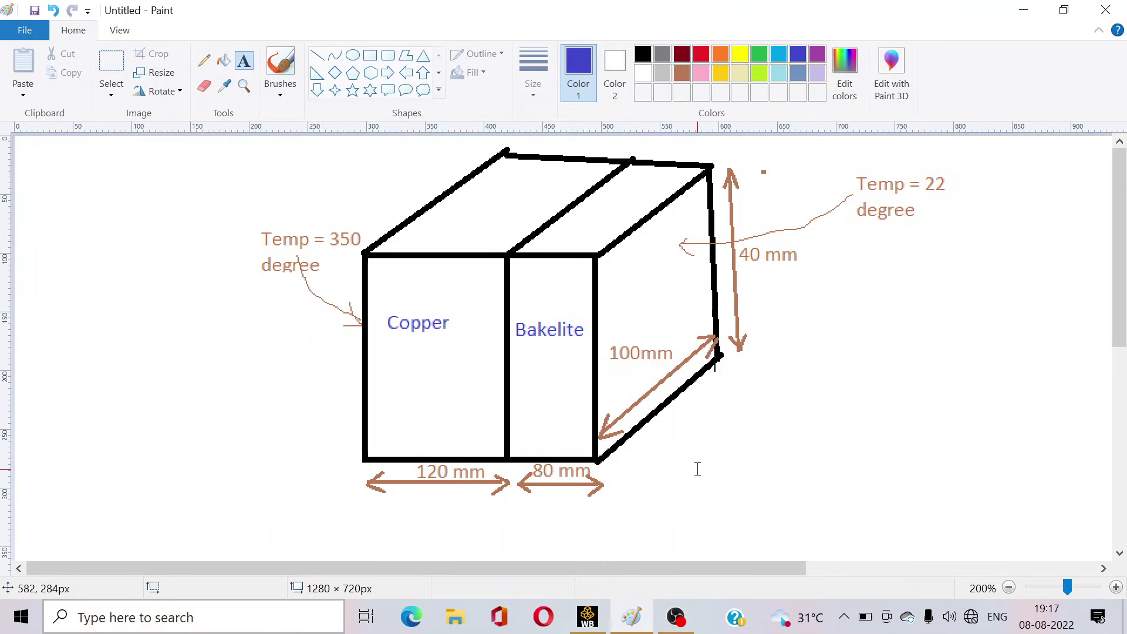
Switch to Workbench and add a Steady-State Thermal analysis system to the project schematic.
click(589, 616)
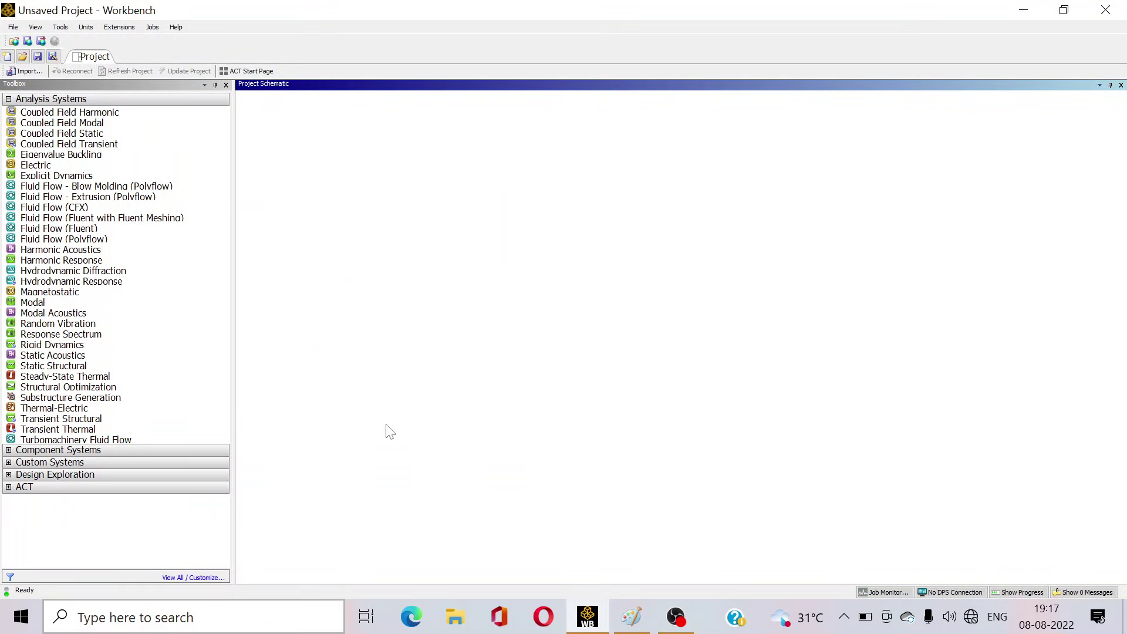
double_click(130, 376)
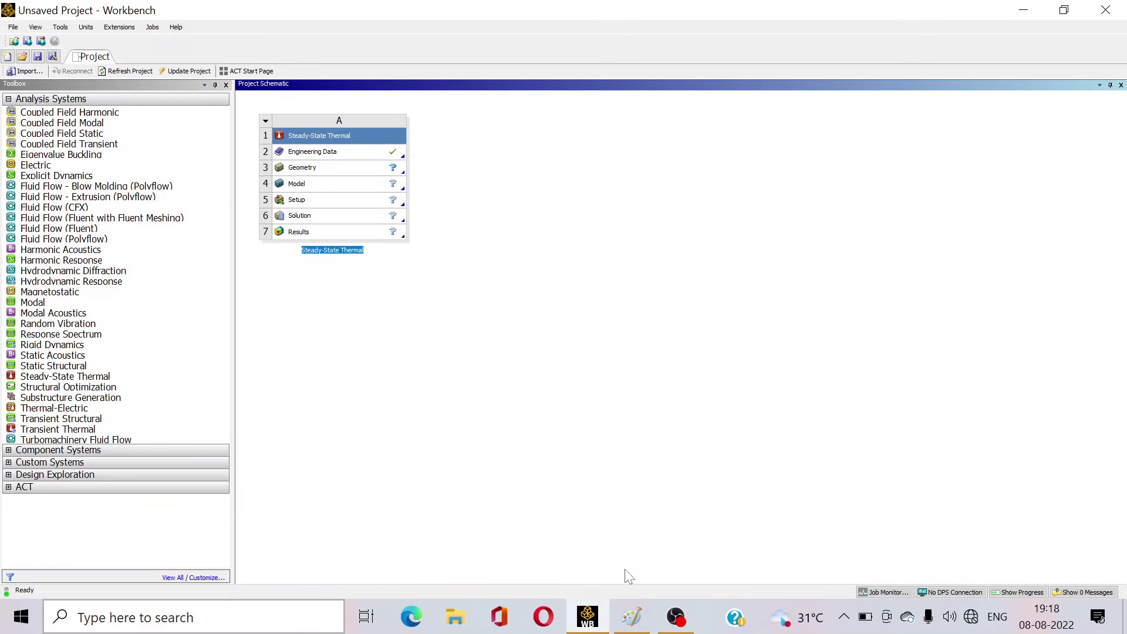
click(629, 605)
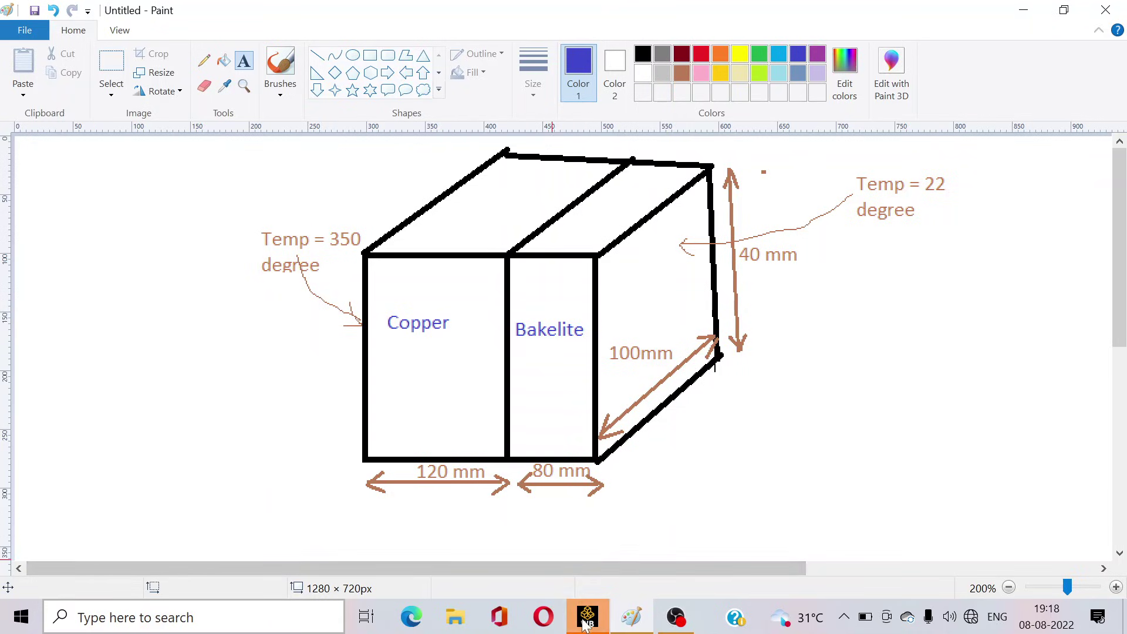
key(alt+Tab)
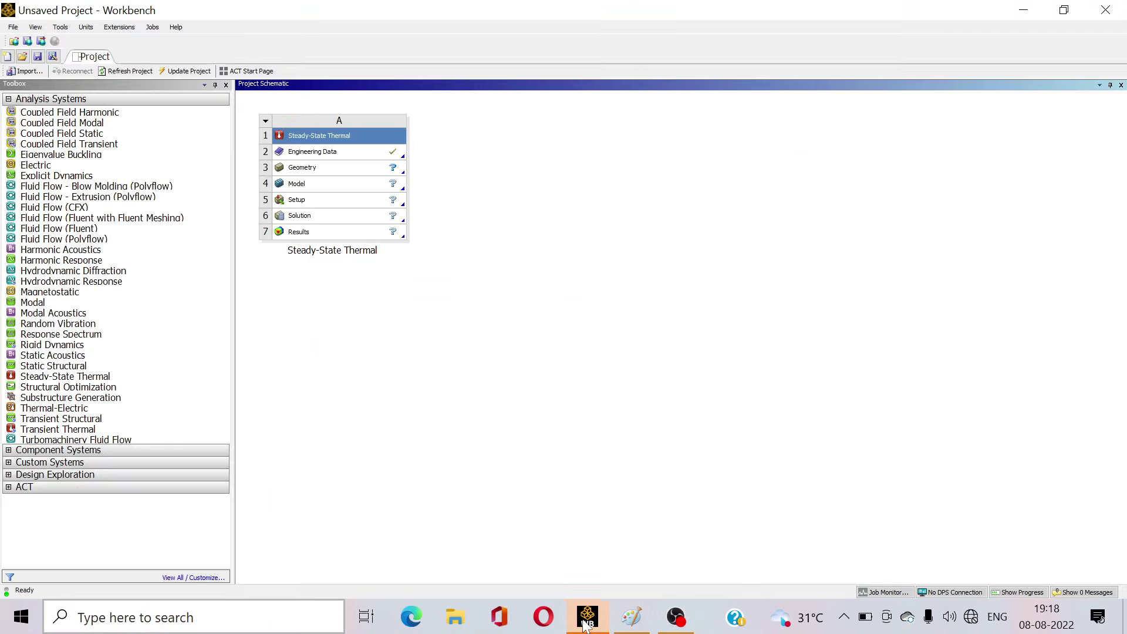
Open the thermal system's Engineering Data and display the Thermal Materials data source.
double_click(338, 153)
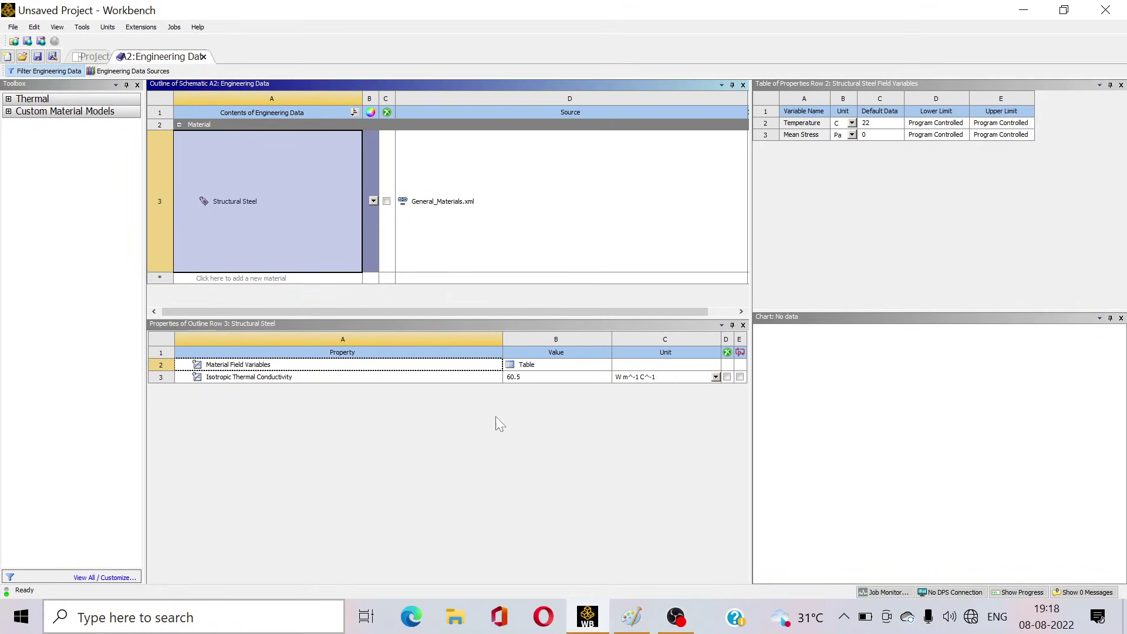
click(632, 616)
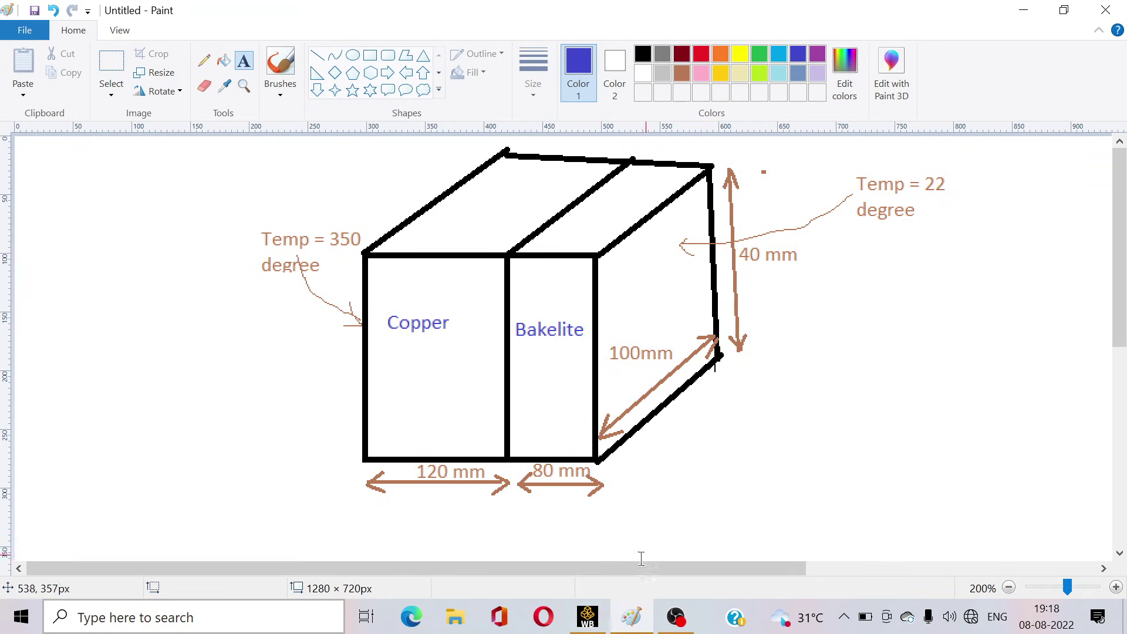
click(587, 625)
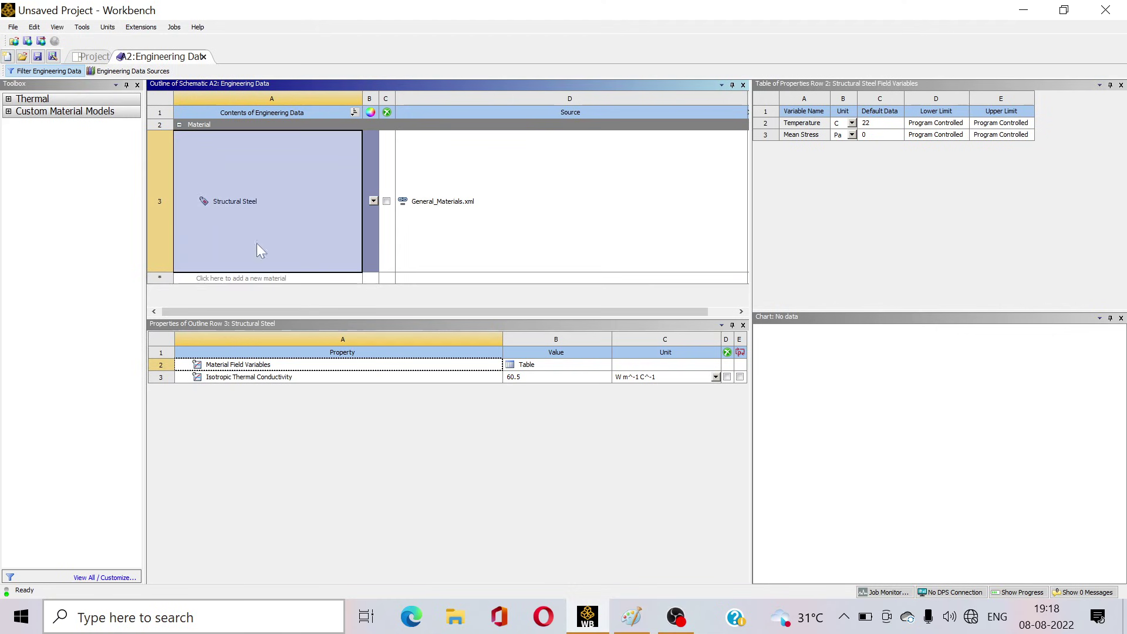
click(141, 71)
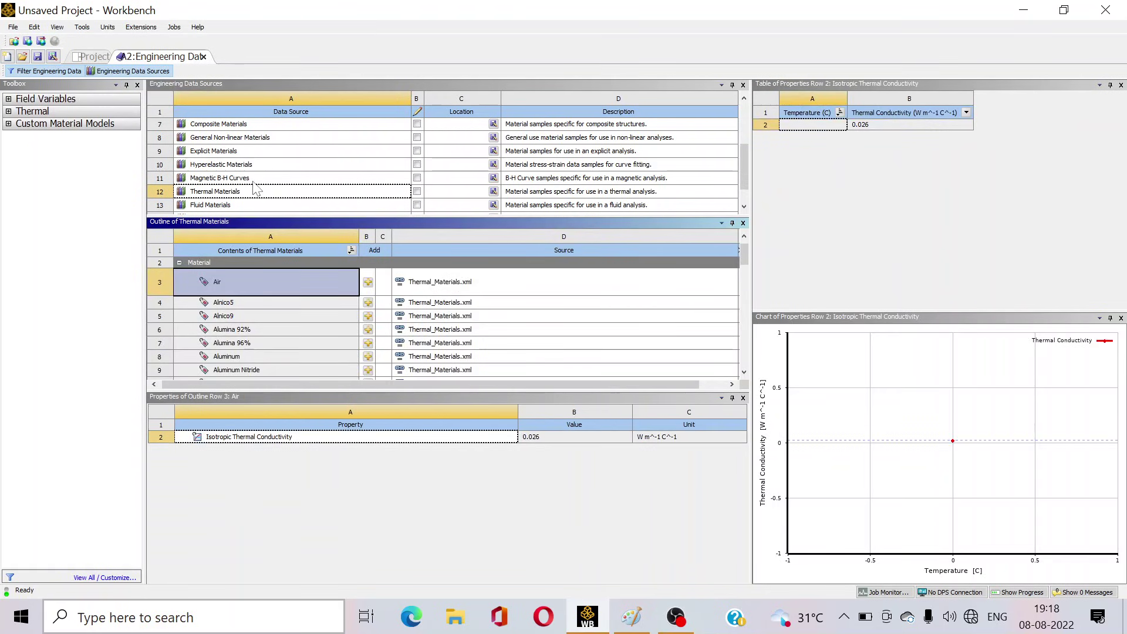
click(234, 194)
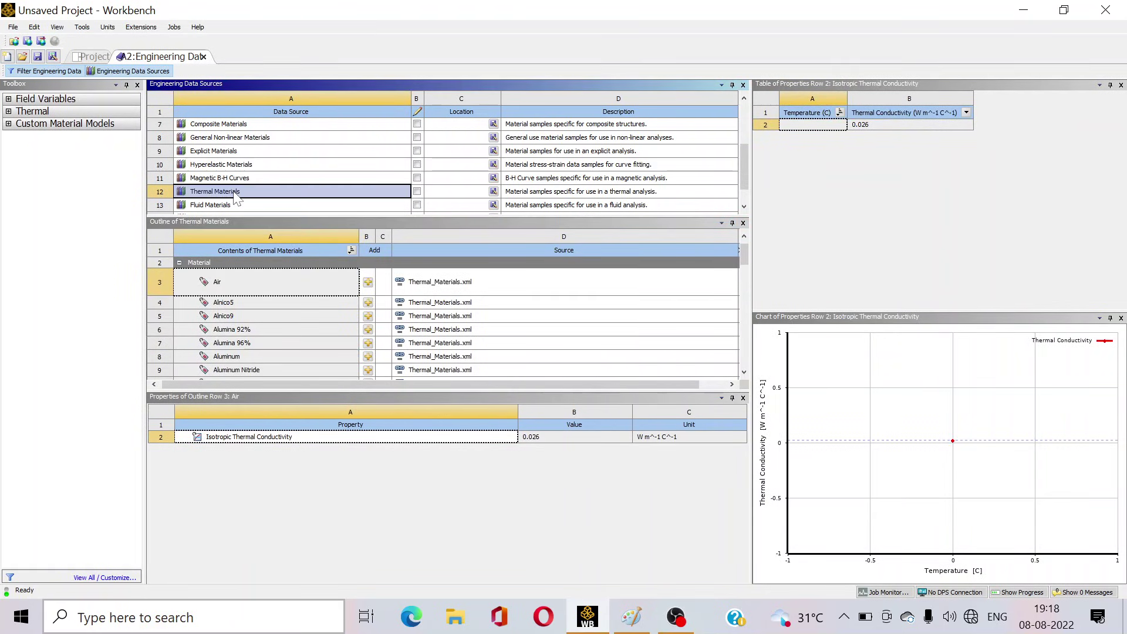
Add Bakelite and Copper from the Thermal Materials library to the engineering data.
scroll(329, 339, down, 1)
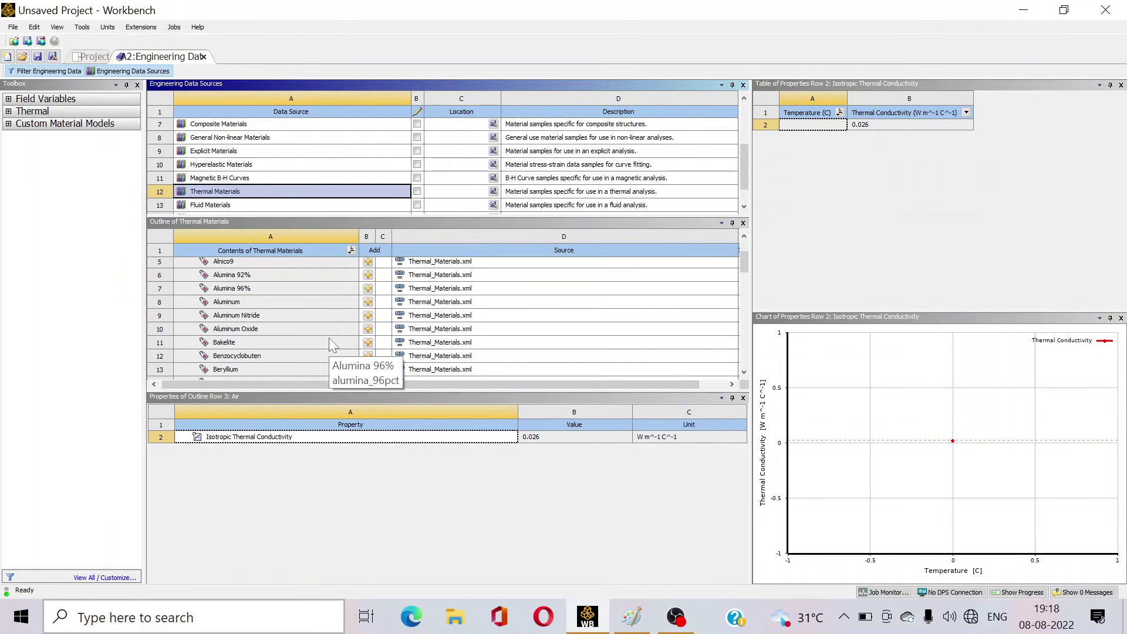
scroll(329, 344, down, 1)
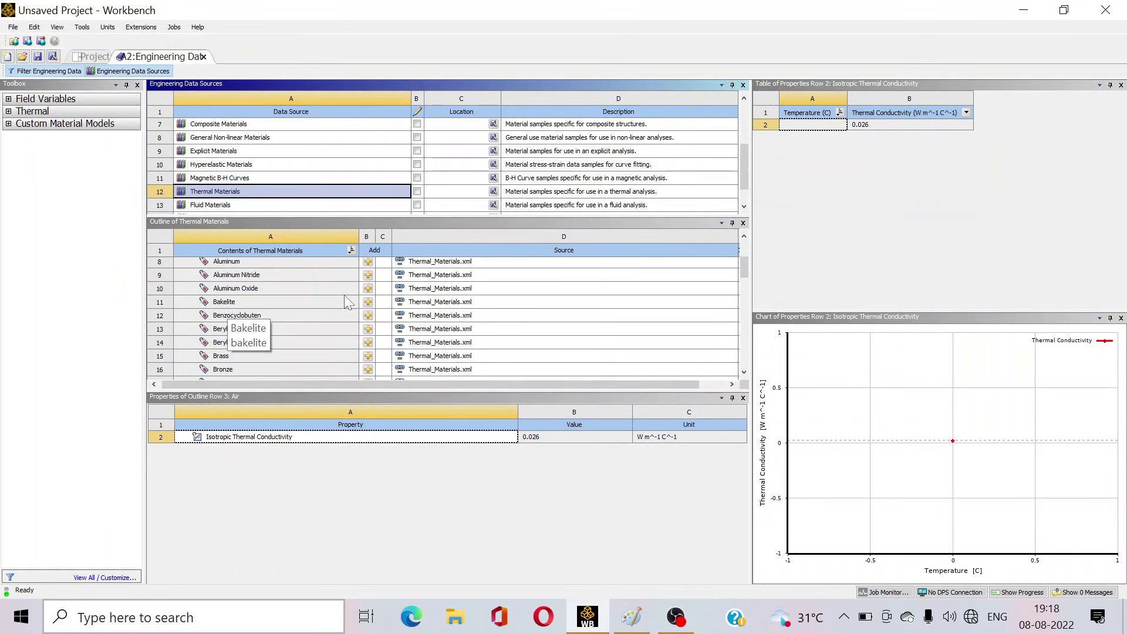
click(367, 306)
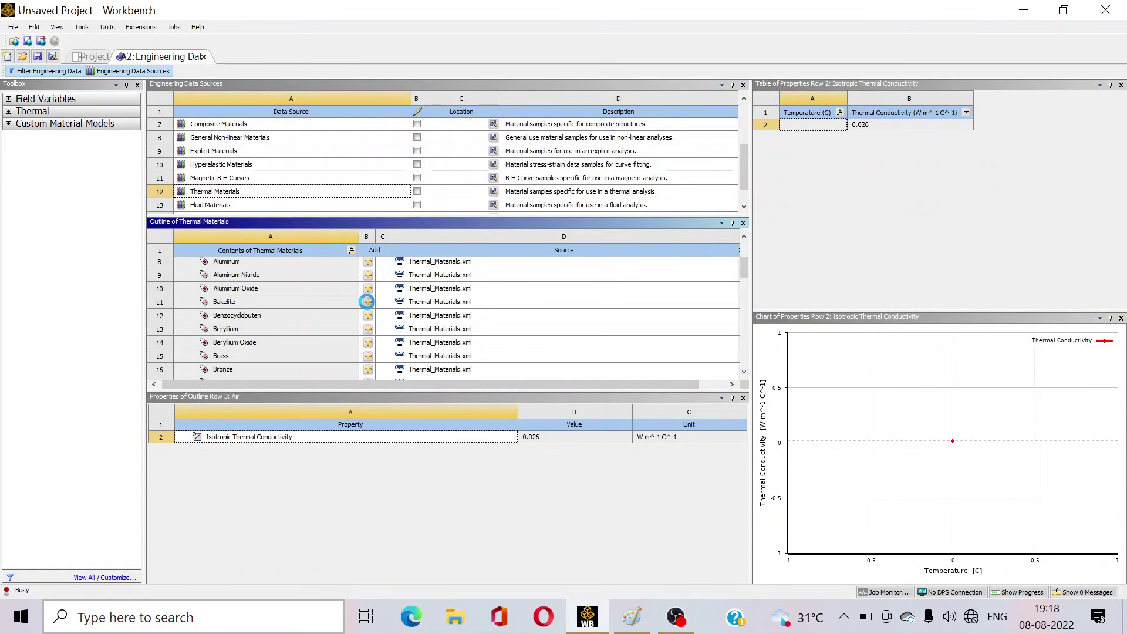
scroll(352, 302, up, 2)
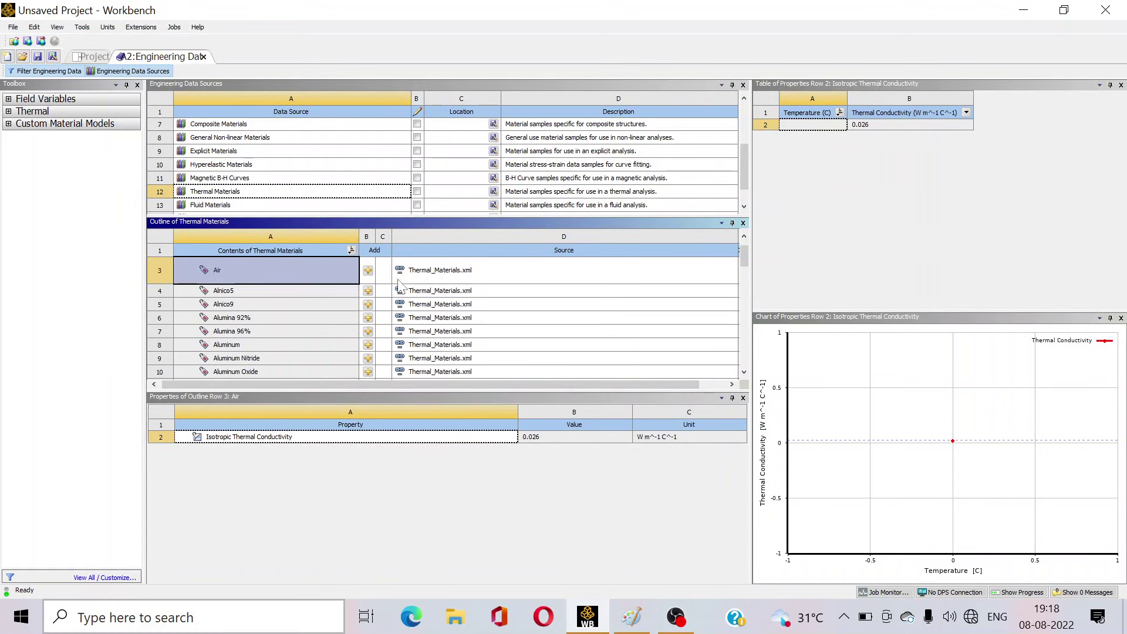
scroll(322, 345, down, 3)
scroll(308, 344, down, 2)
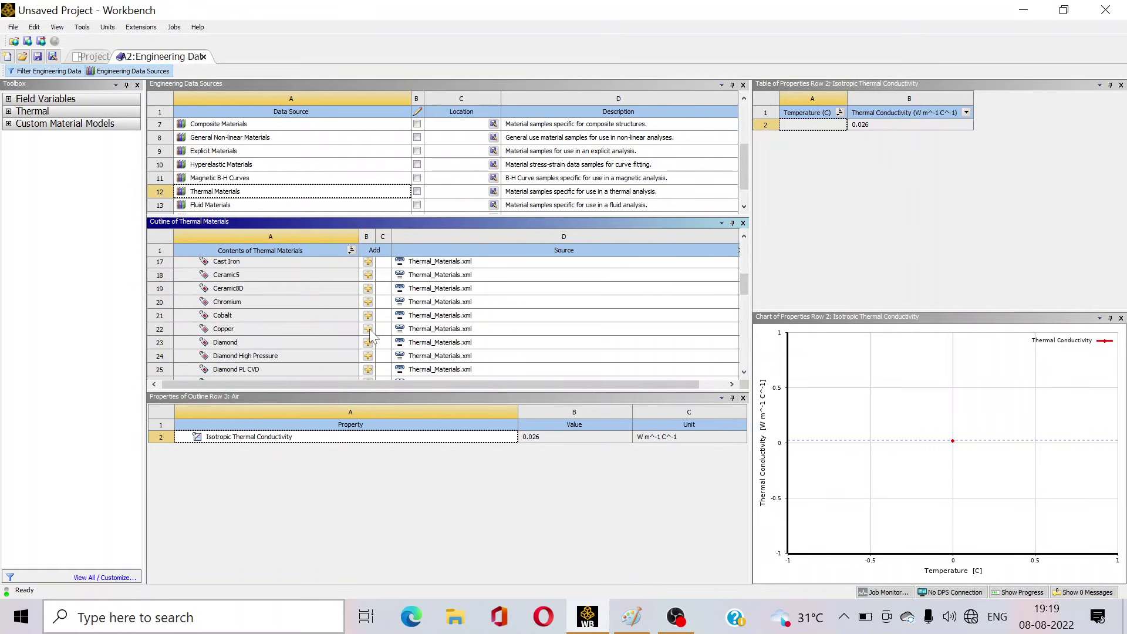
scroll(370, 337, up, 5)
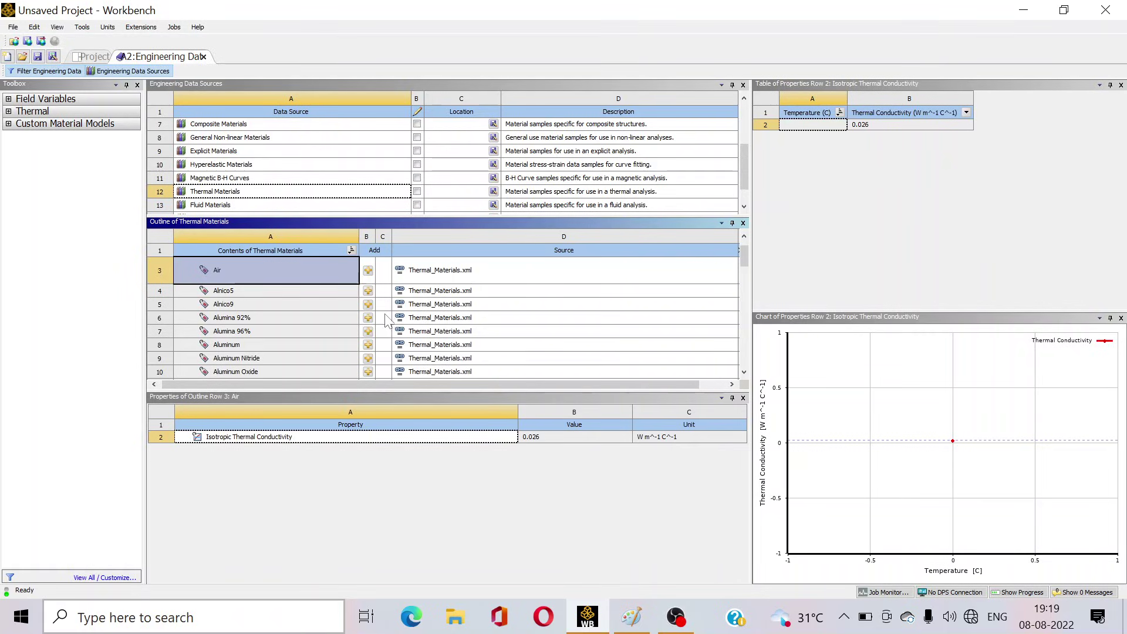
Return to the project schematic and open the thermal system's Geometry in DesignModeler.
click(95, 57)
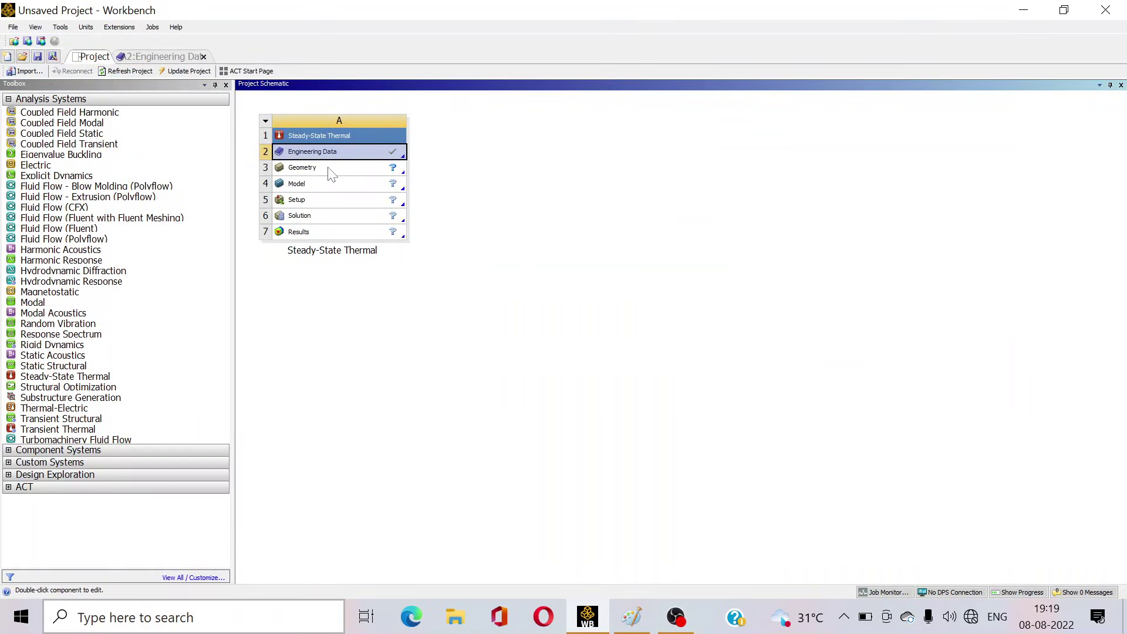
click(332, 172)
double_click(331, 172)
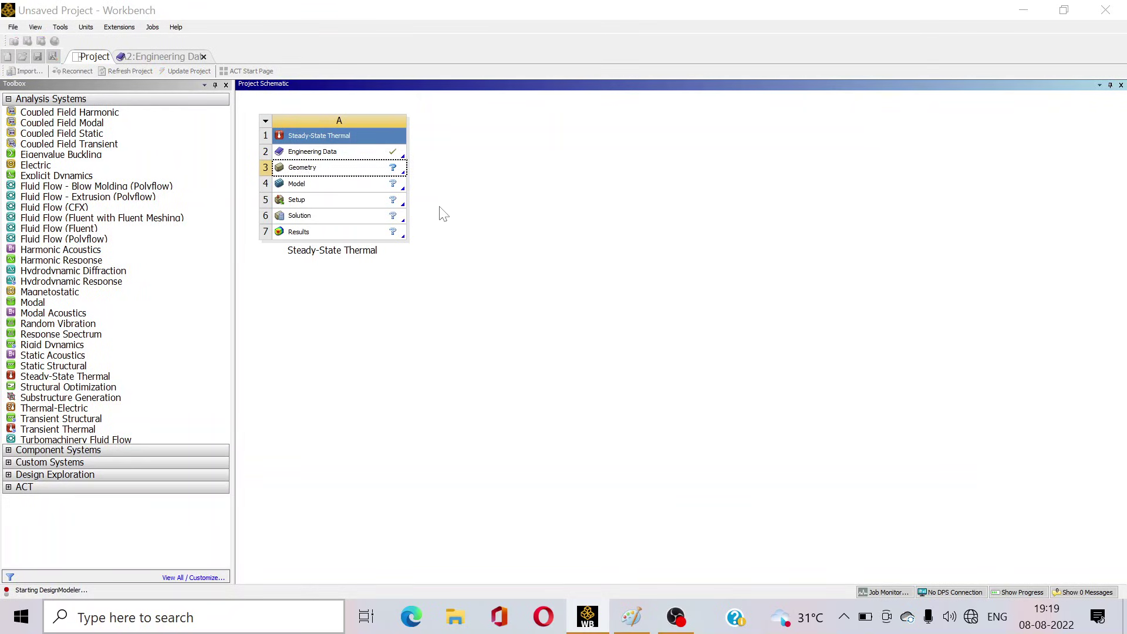
click(634, 617)
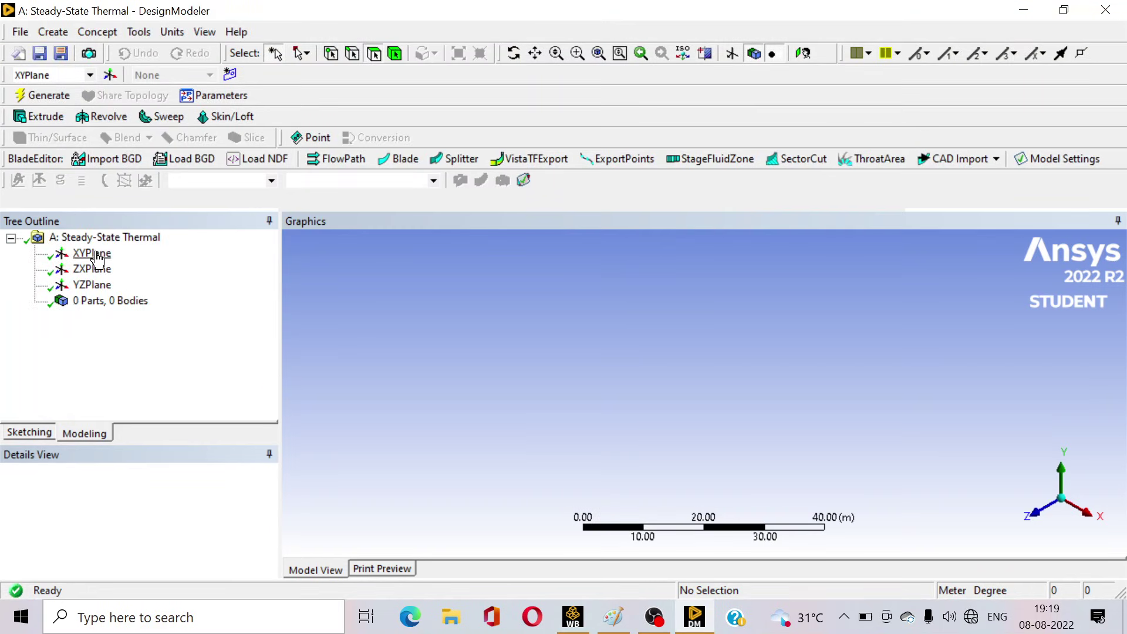
Set the length unit to millimetre and face the XYPlane squarely for sketching.
click(94, 254)
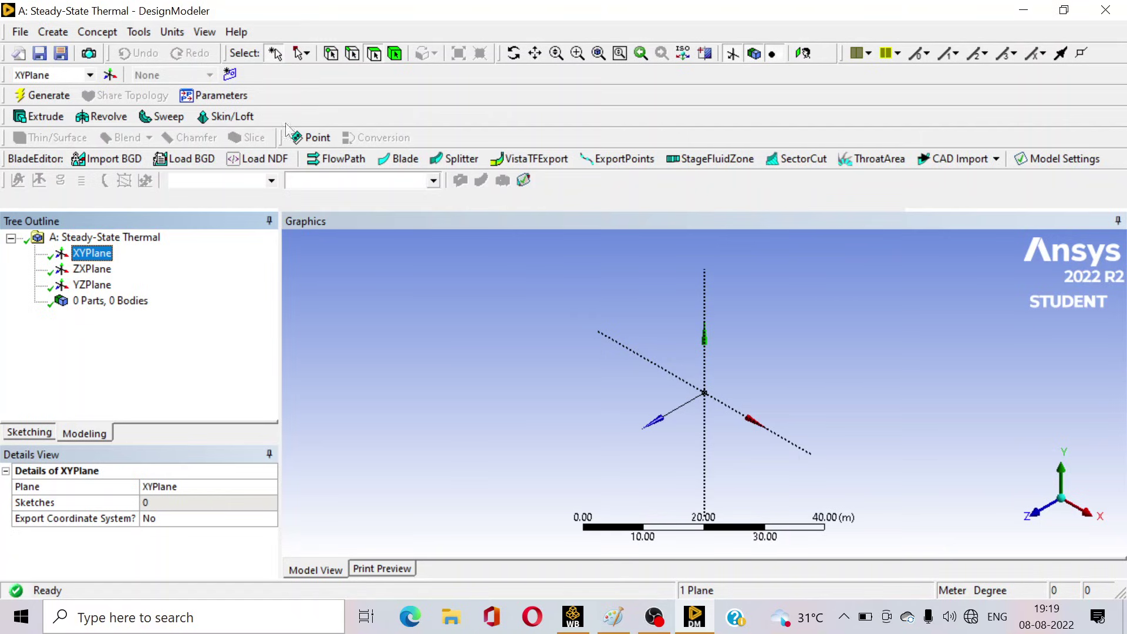
click(172, 32)
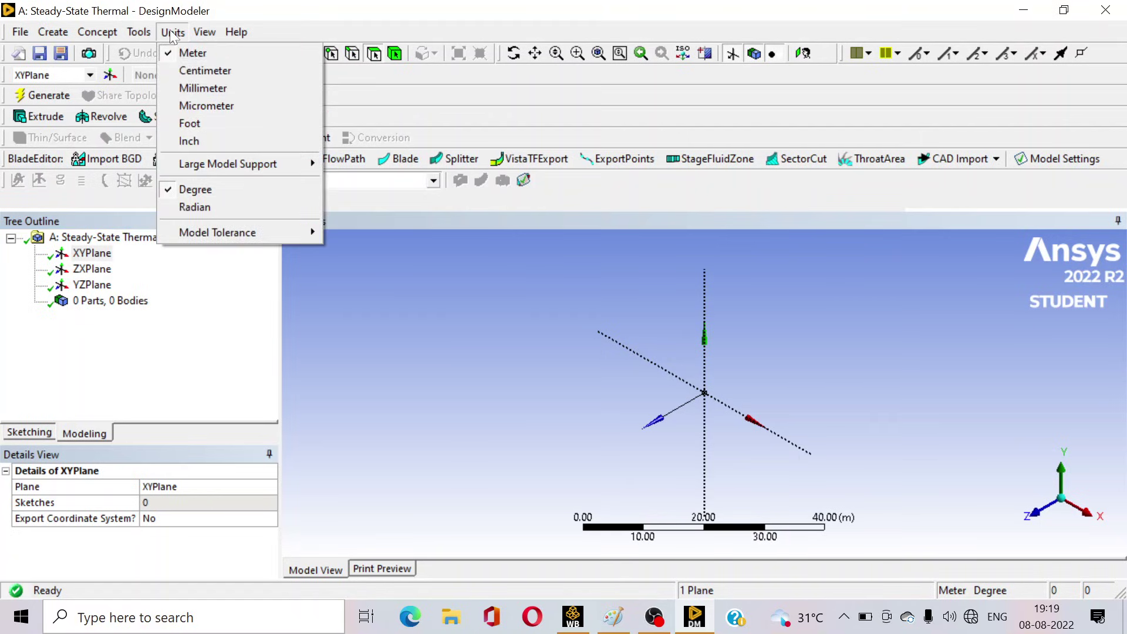
click(192, 88)
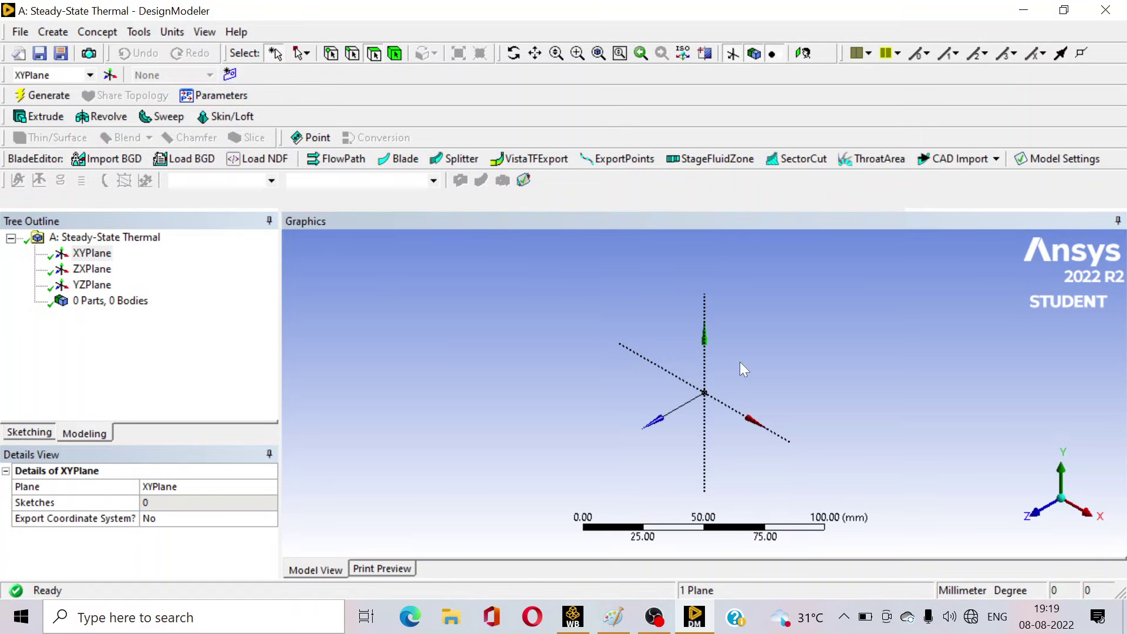
scroll(741, 363, up, 1)
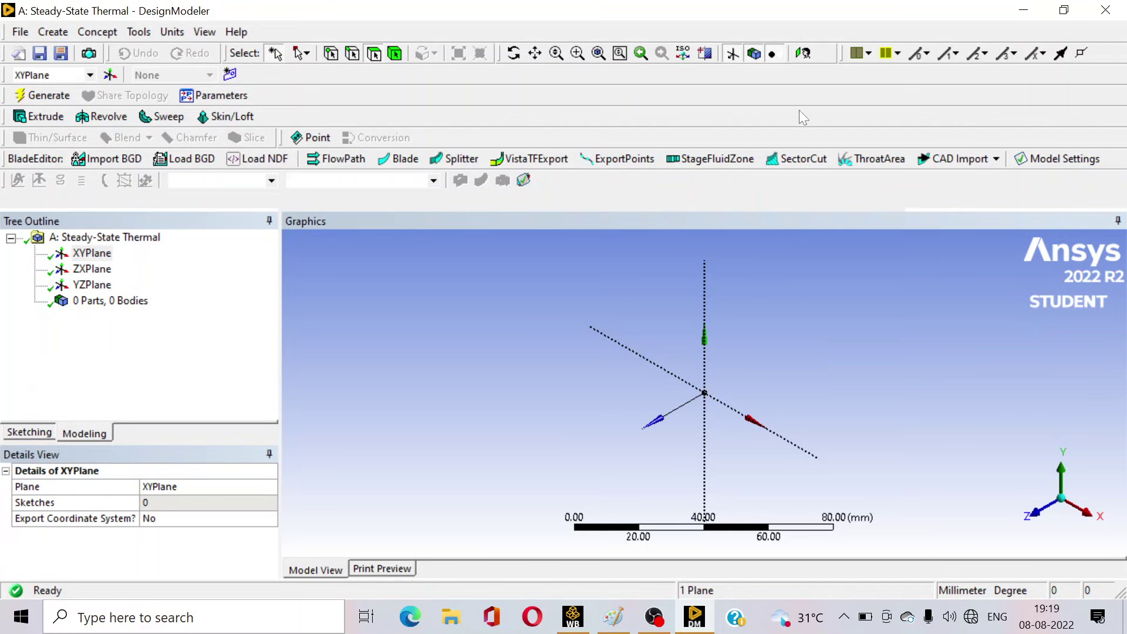
click(806, 54)
scroll(734, 382, up, 2)
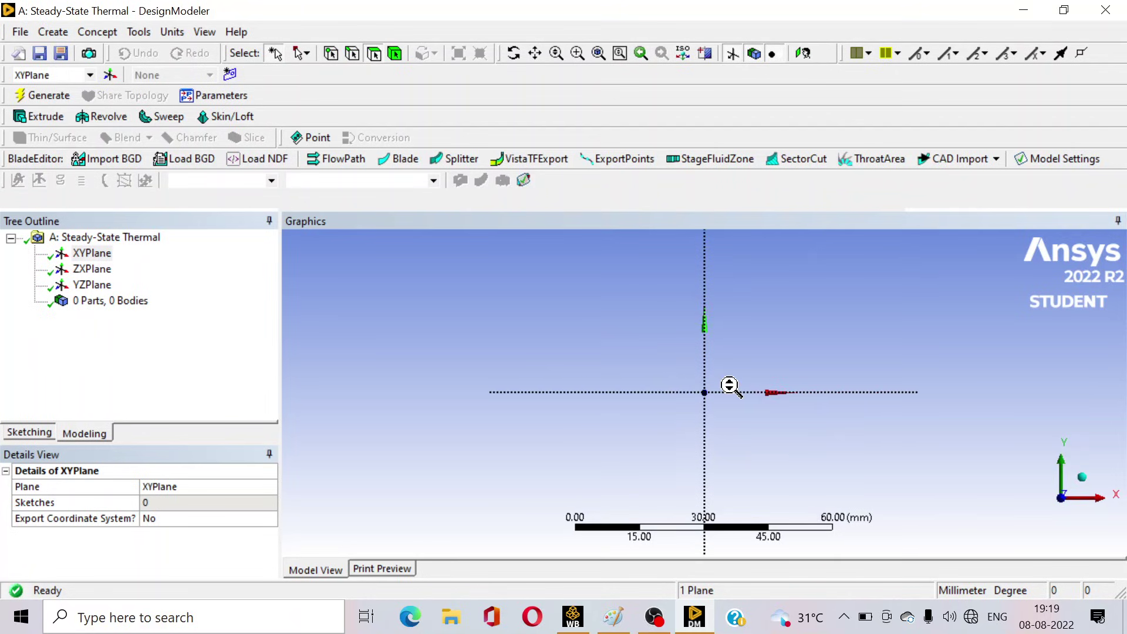
Sketch a rectangle about 52 by 29 mm on the XYPlane with its lower-left corner at the origin.
click(22, 433)
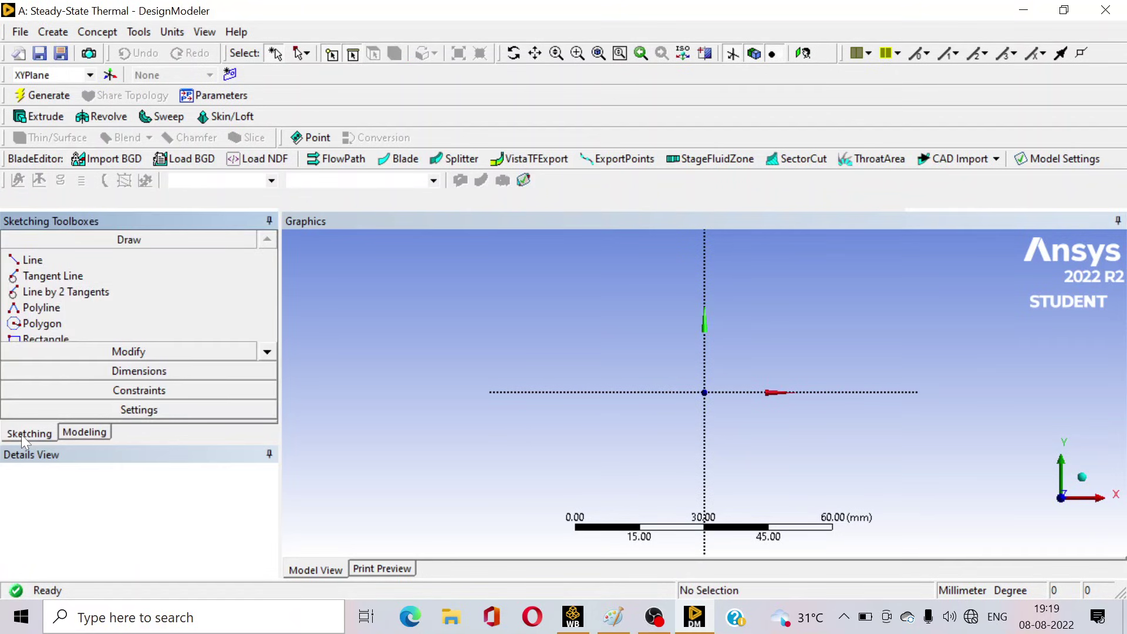
click(59, 337)
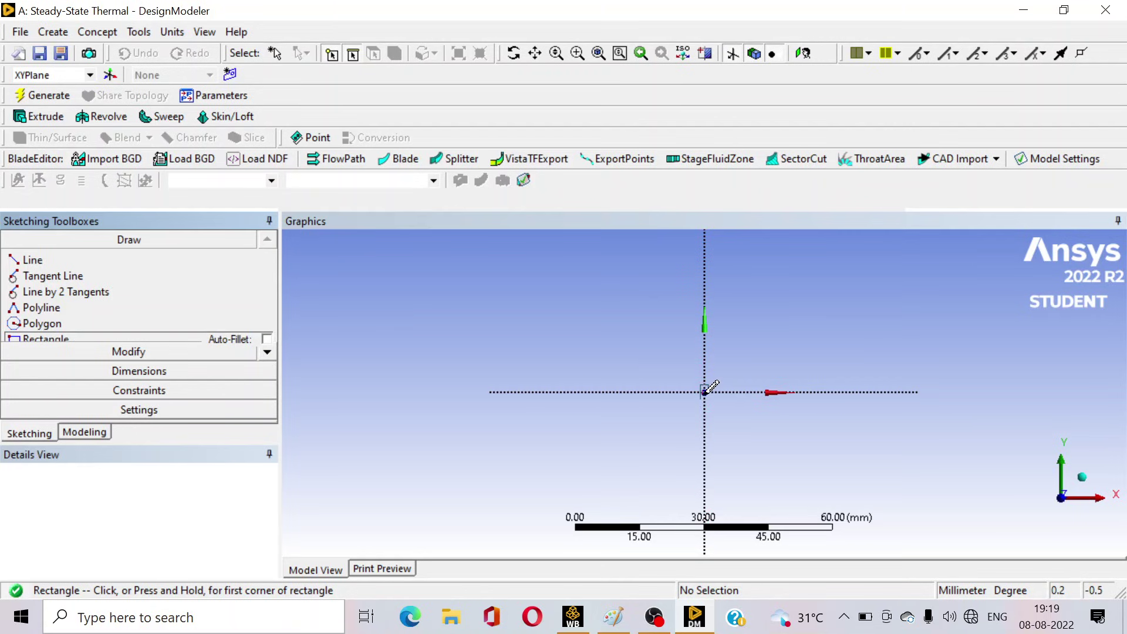
click(705, 392)
click(929, 267)
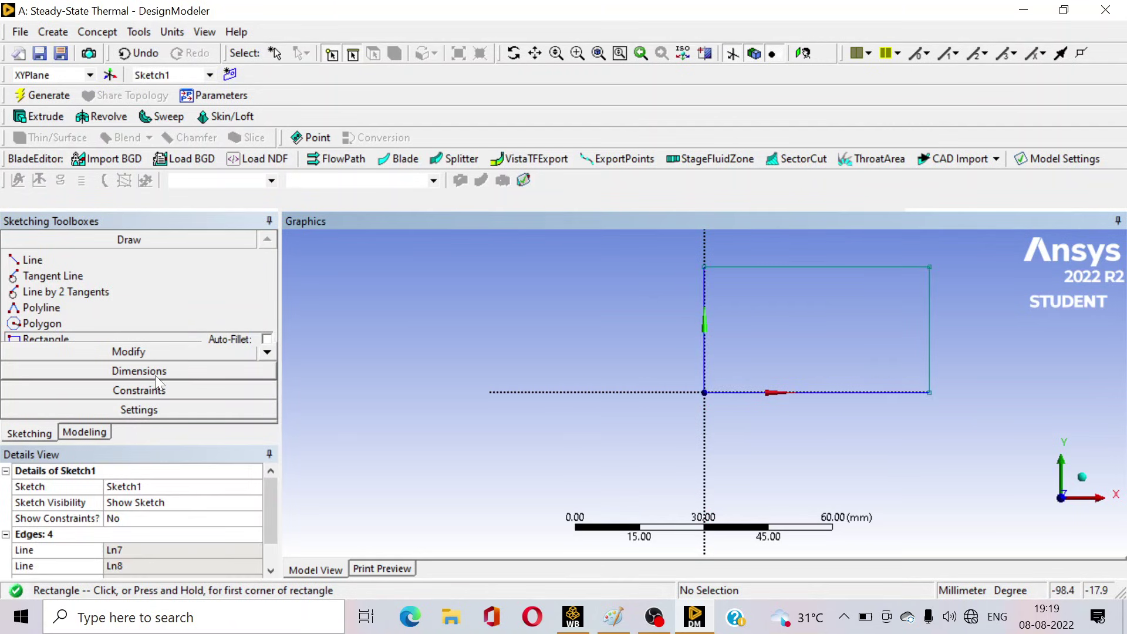
Dimension the rectangle's horizontal top edge and vertical right edge with General dimensions.
click(139, 371)
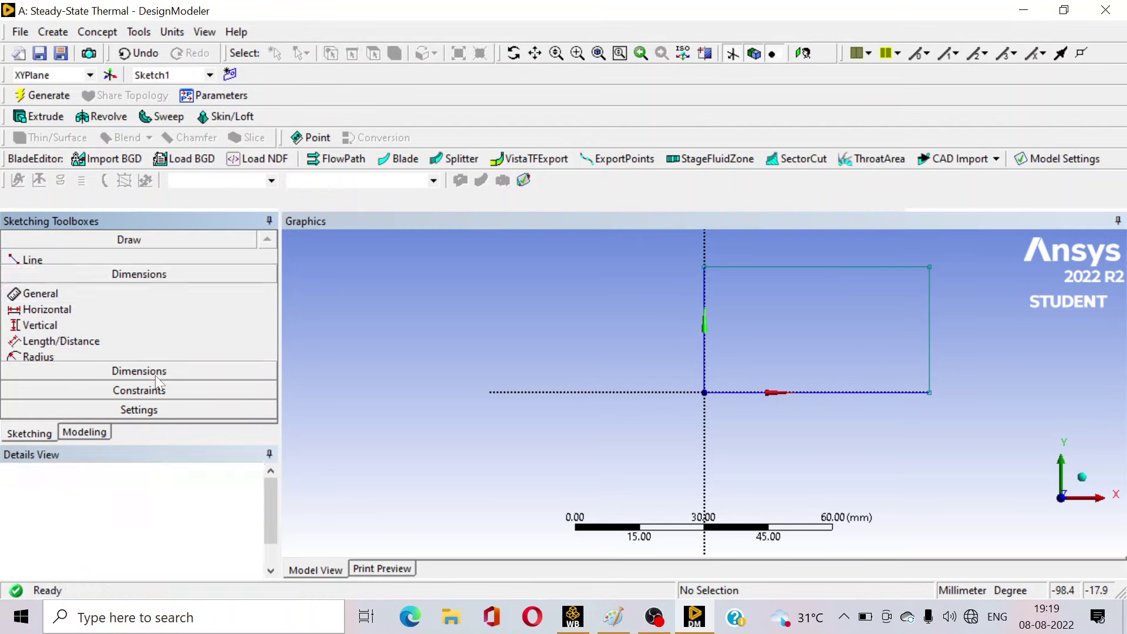
click(826, 267)
click(820, 289)
click(931, 345)
click(964, 330)
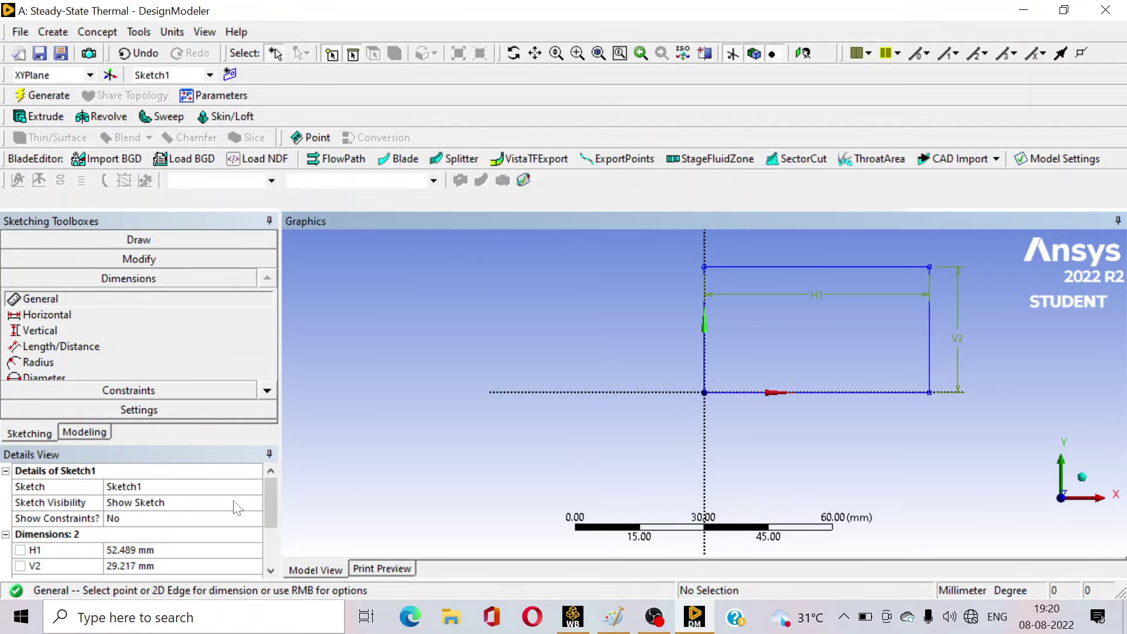
Set the rectangle's horizontal dimension H1 to 100 mm and vertical dimension V2 to 40 mm.
click(139, 550)
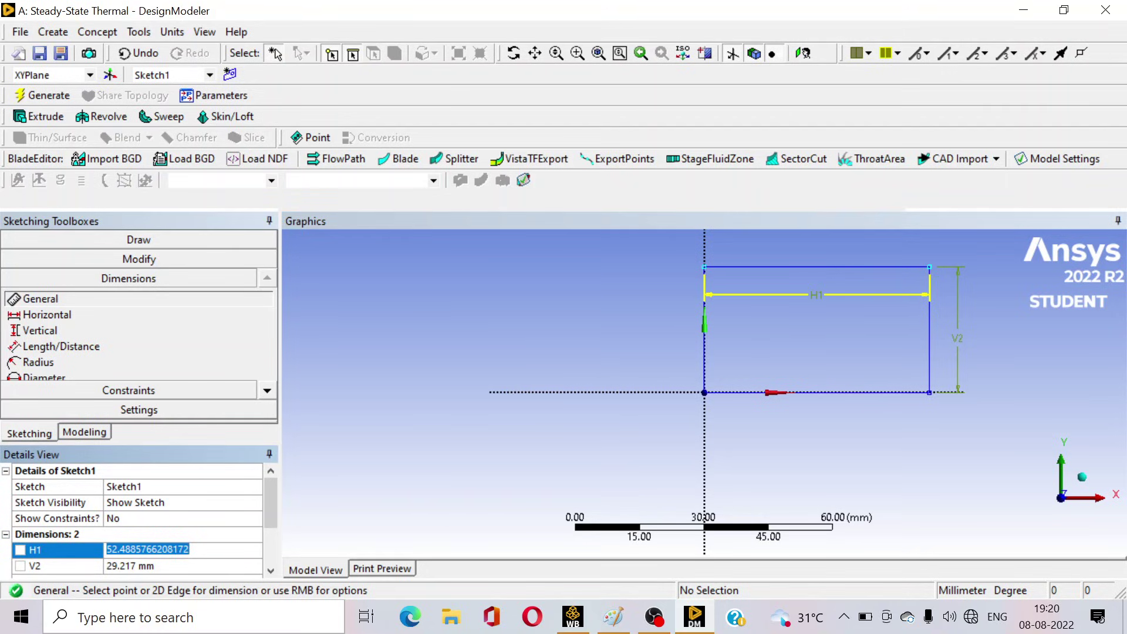
text(100)
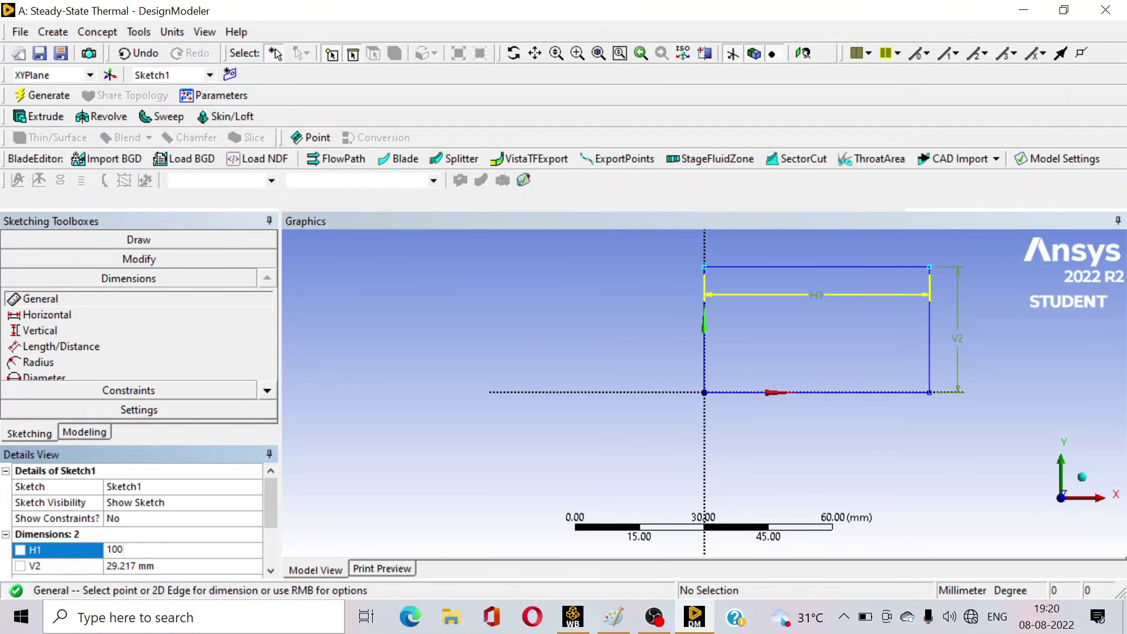
click(146, 565)
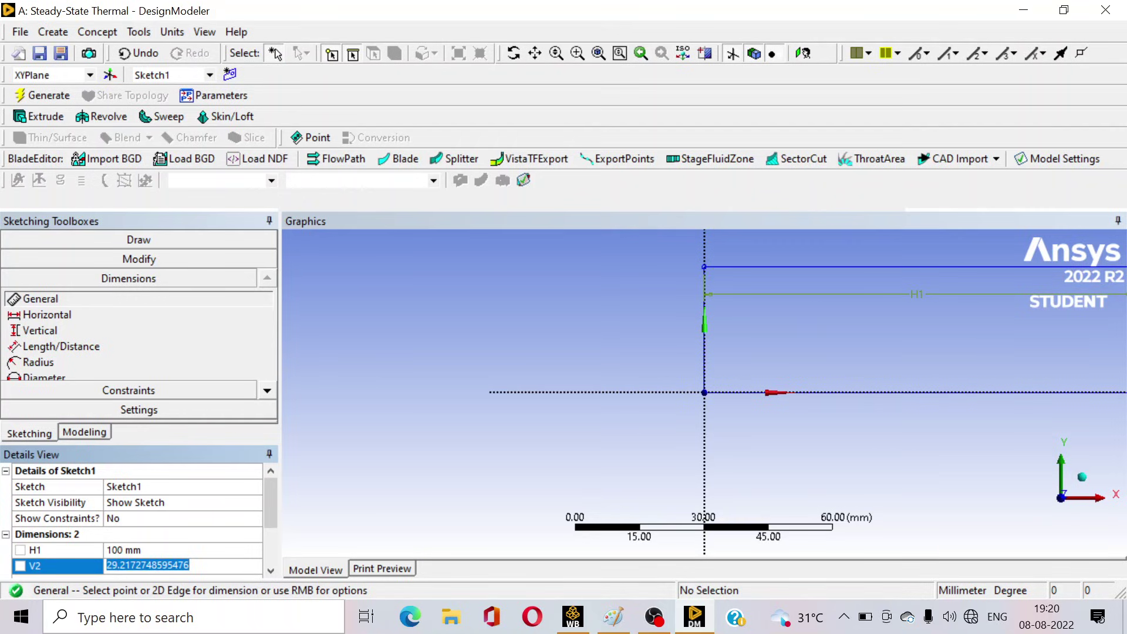
text(40)
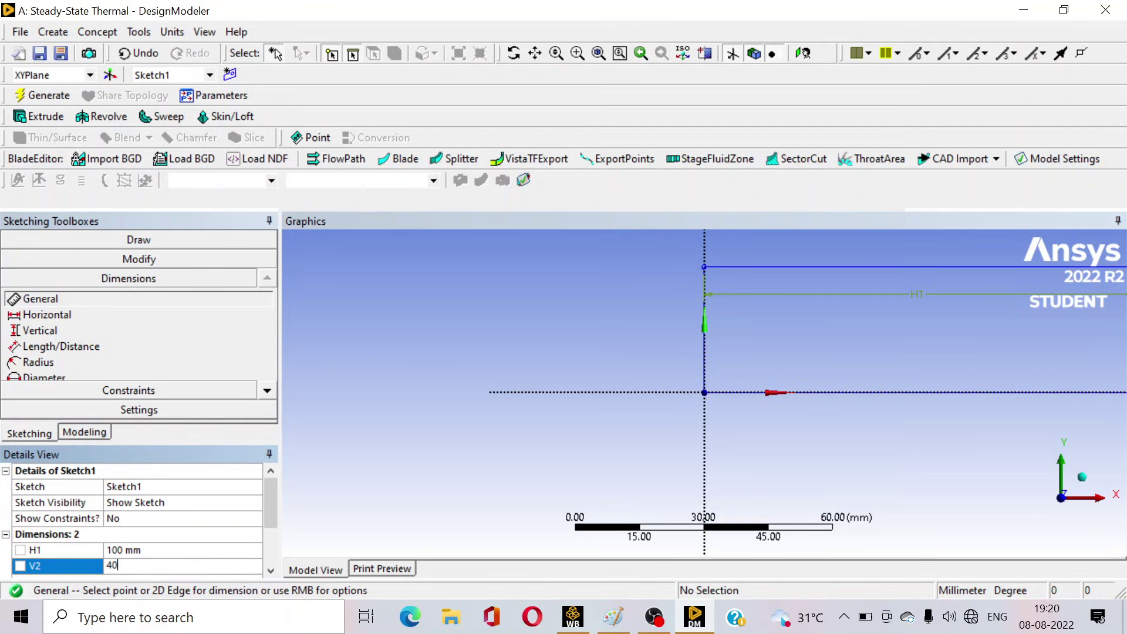
key(Return)
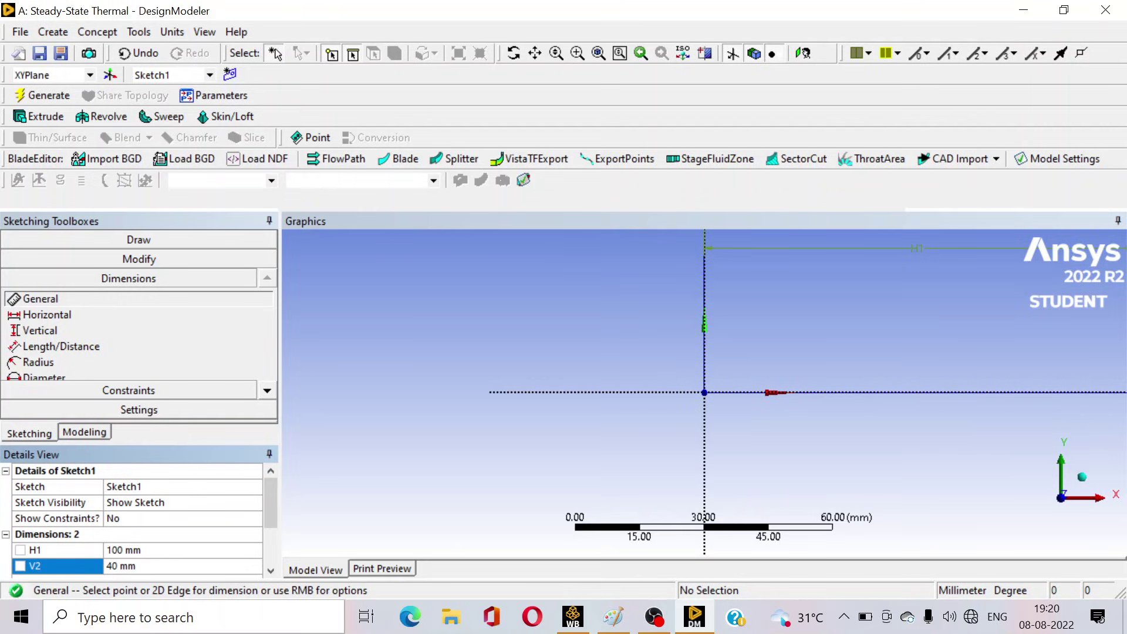
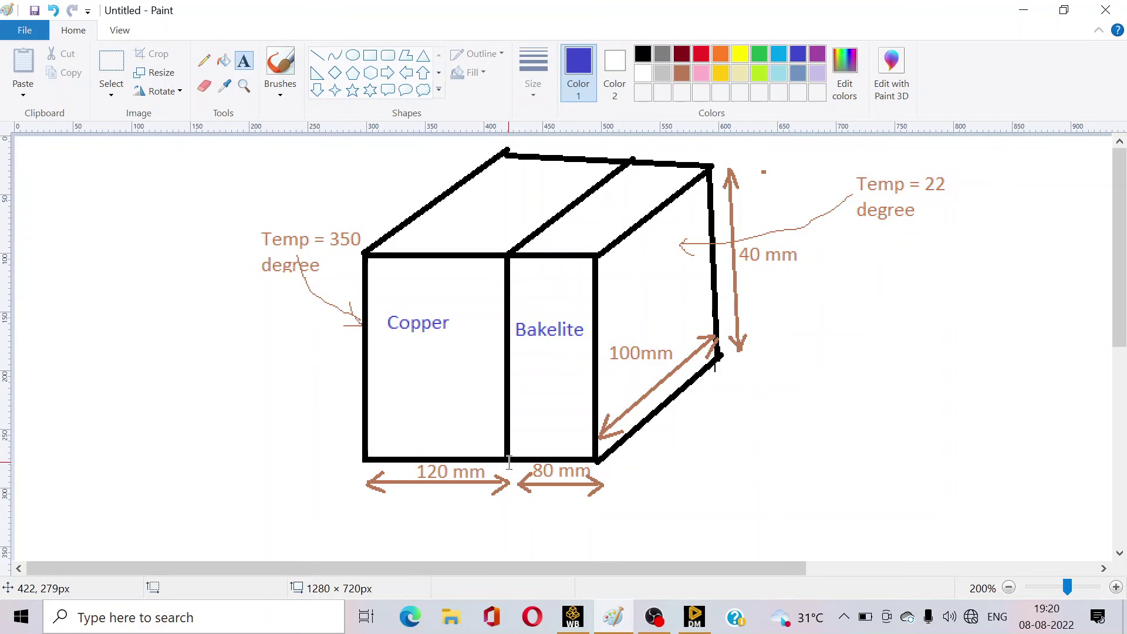
click(695, 619)
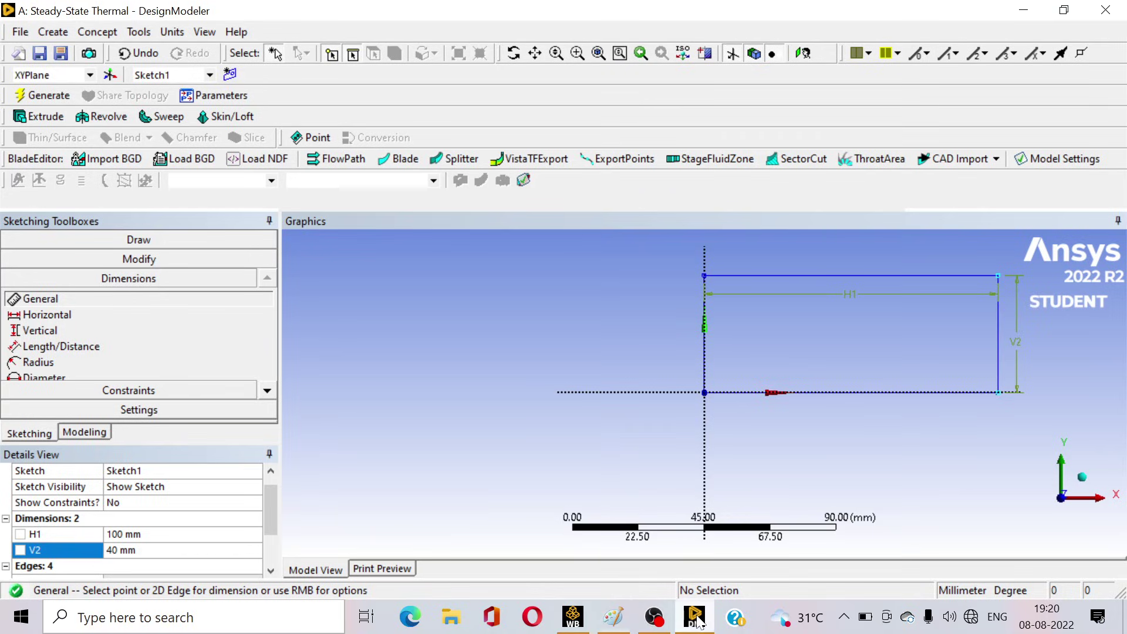
Generate the rectangle sketch and start an Extrude using Sketch1 from the XYPlane as its geometry.
click(38, 99)
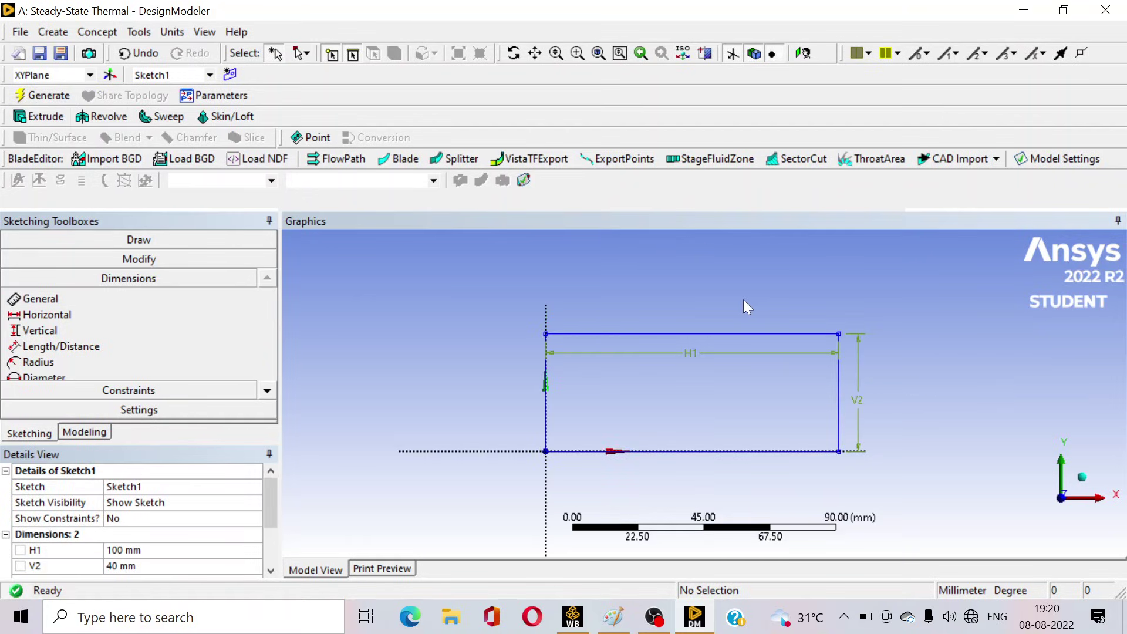
click(85, 433)
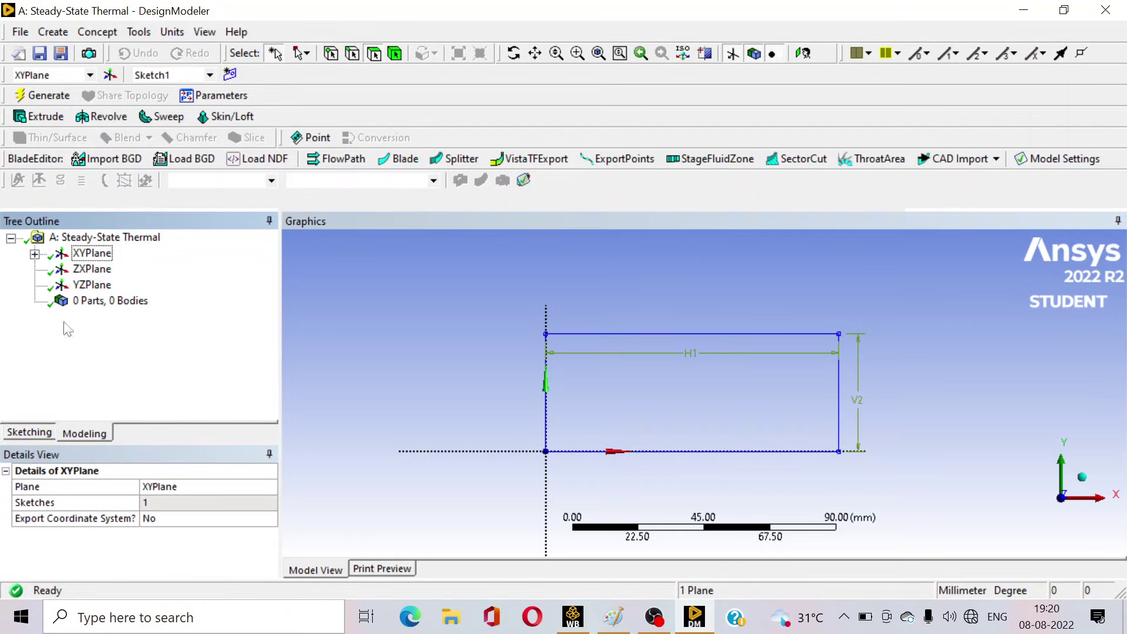
click(35, 254)
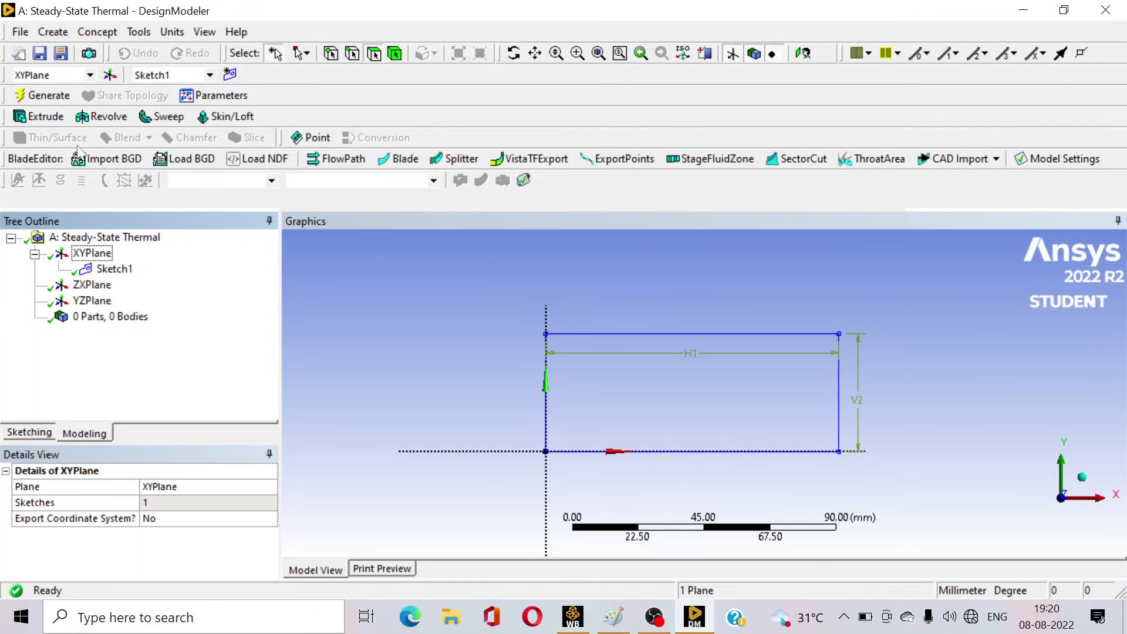
click(45, 121)
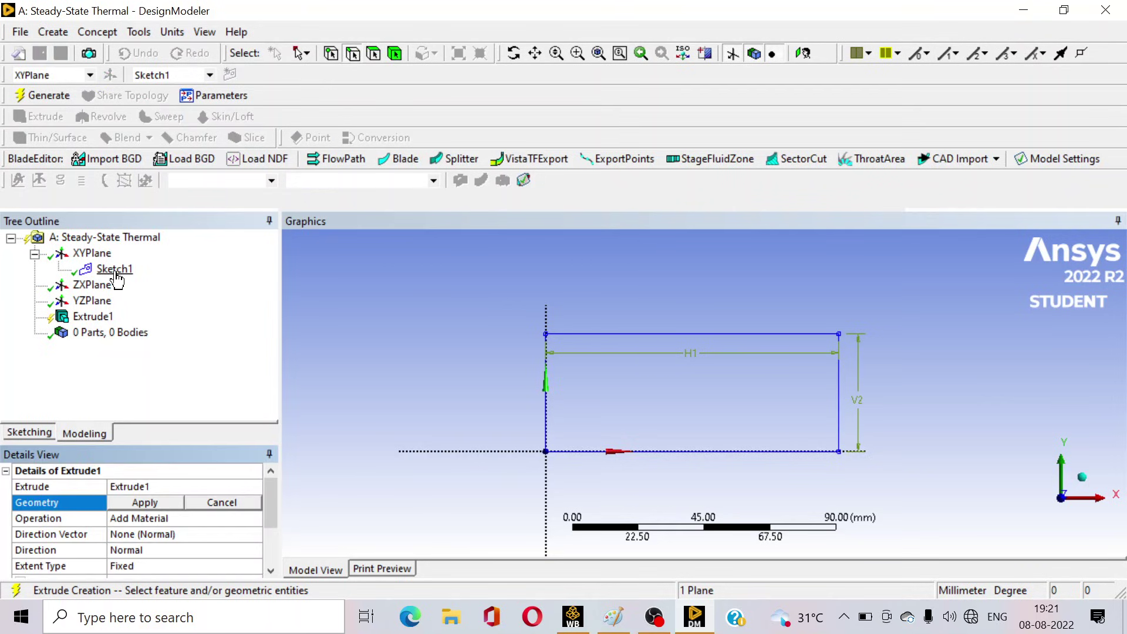
click(115, 271)
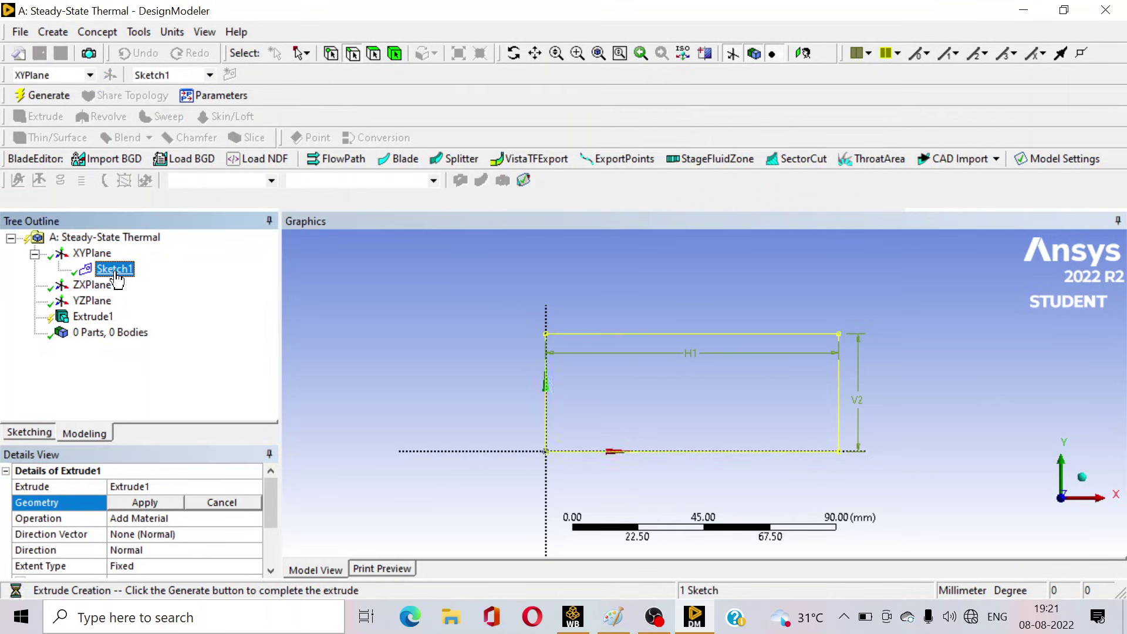
click(135, 502)
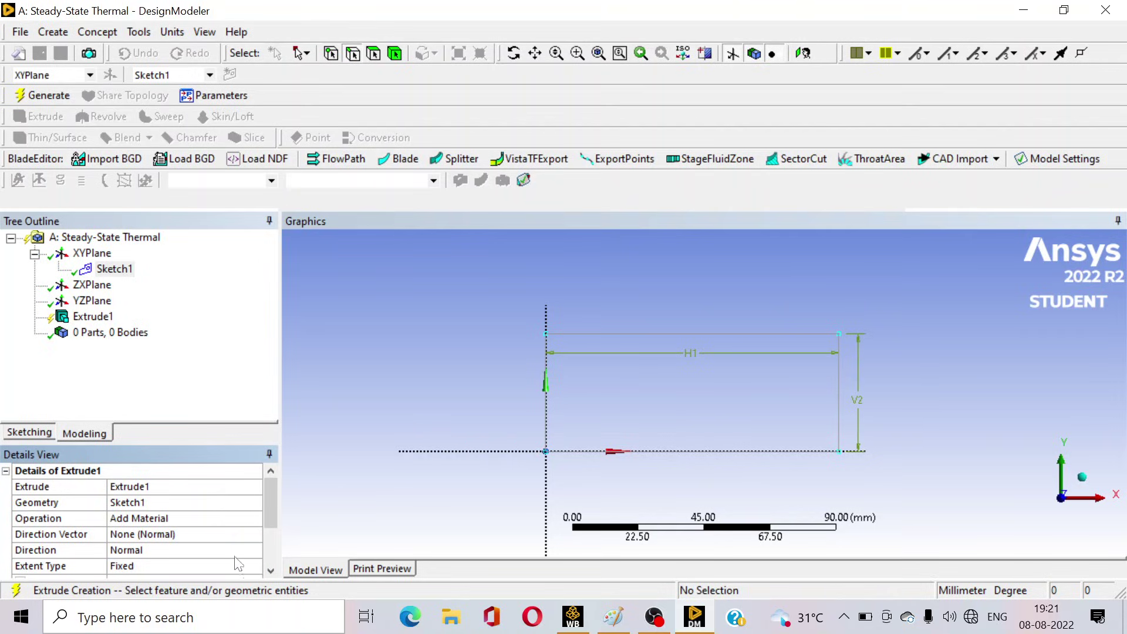
Set the extrusion depth to the copper length given in the Paint drawing, 120 mm, and generate the solid block.
scroll(188, 548, down, 2)
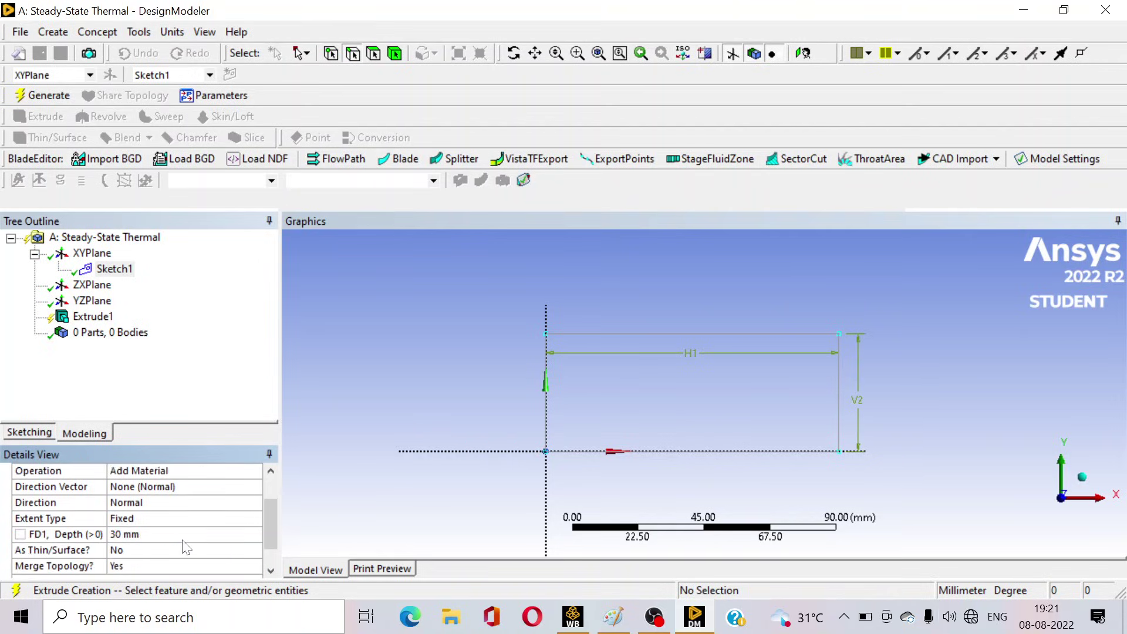
click(614, 617)
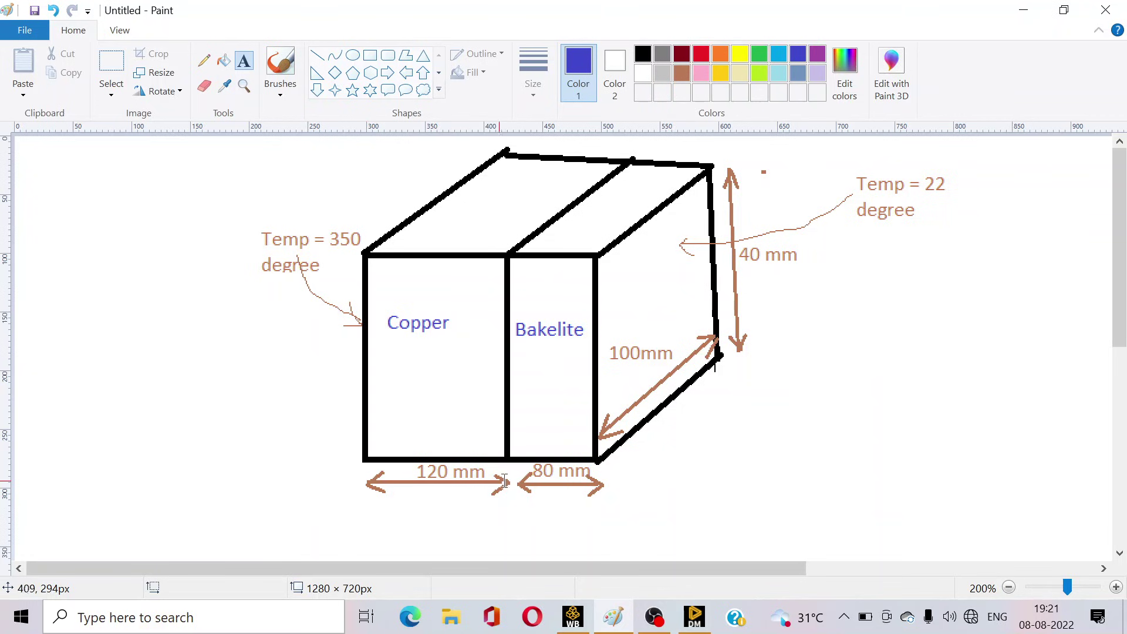
click(694, 616)
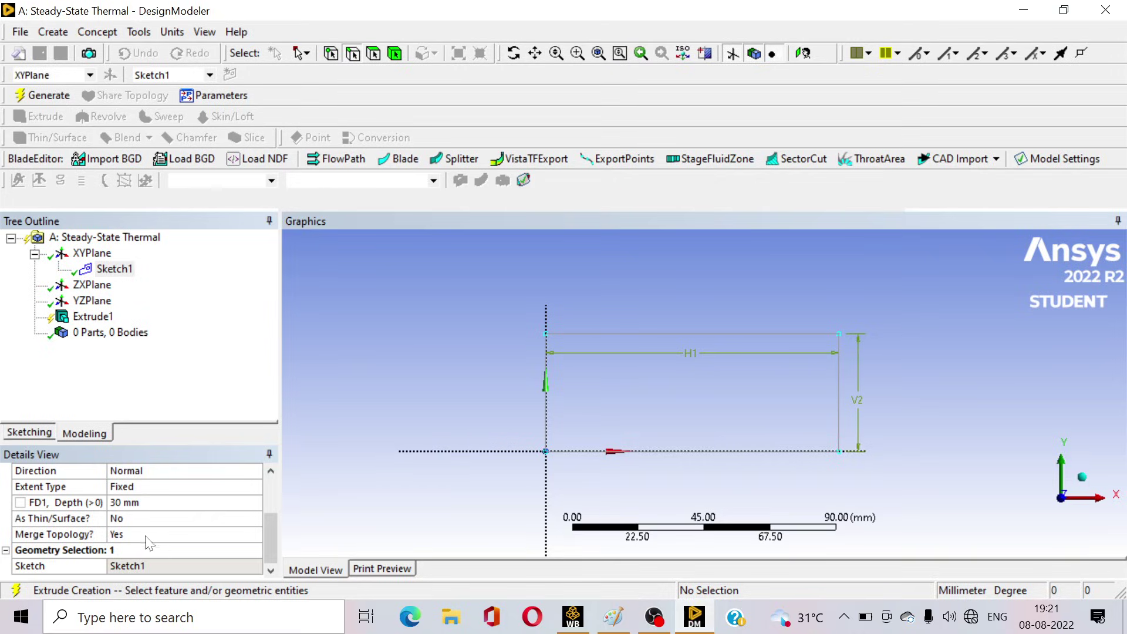
click(147, 503)
text(120)
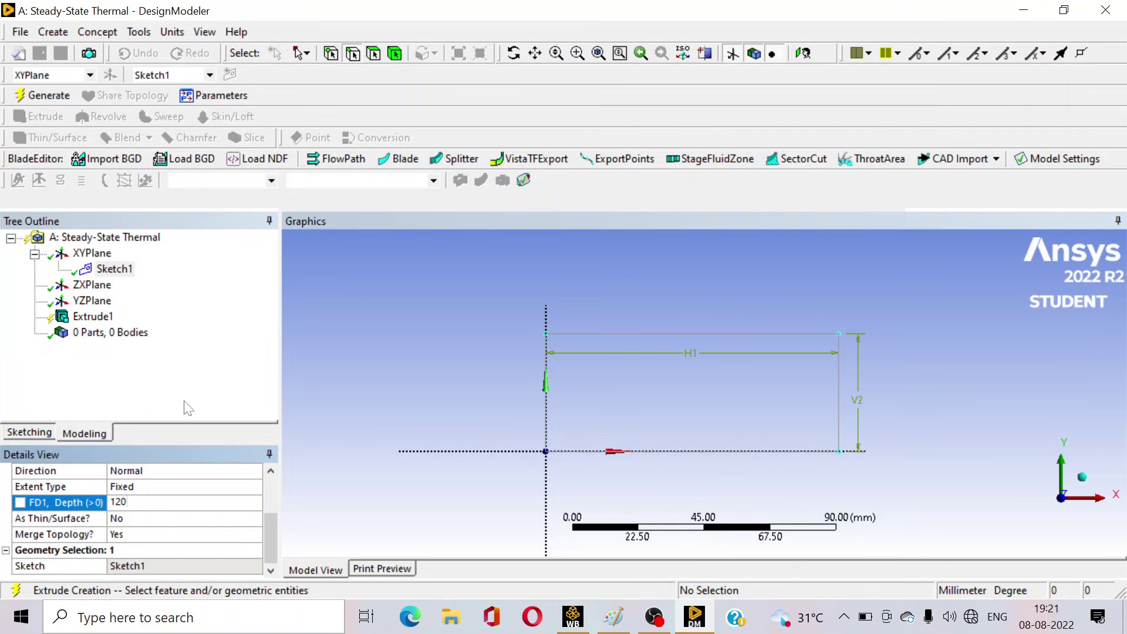
key(Return)
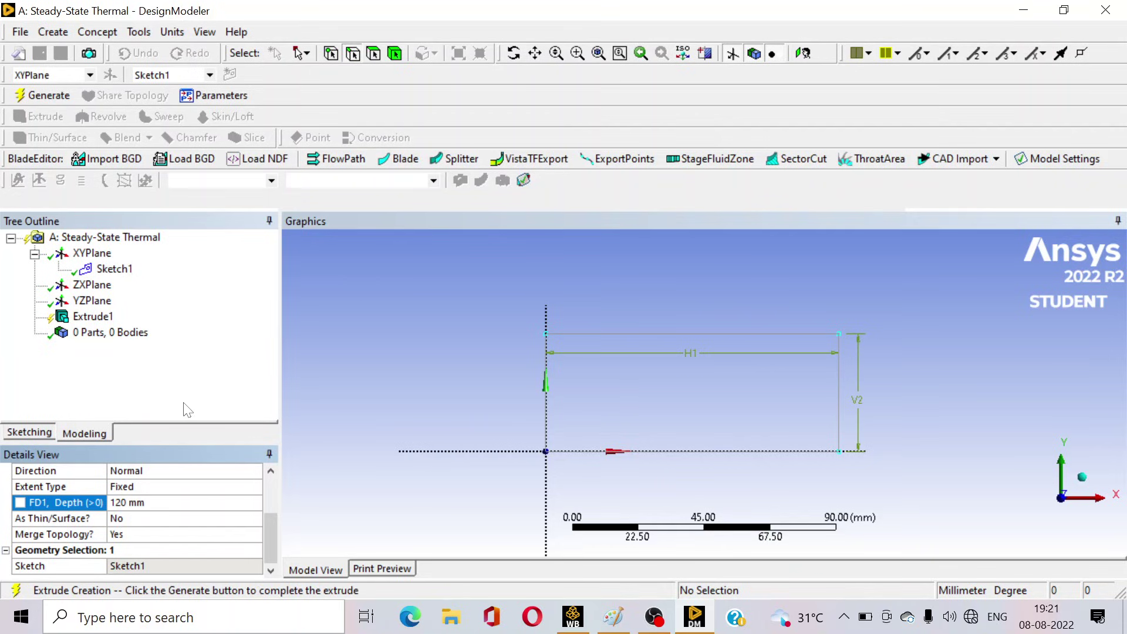
click(63, 99)
Select the block's 100 by 40 mm end face opposite the XYPlane and view it squarely.
middle_drag(1005, 393, 858, 388)
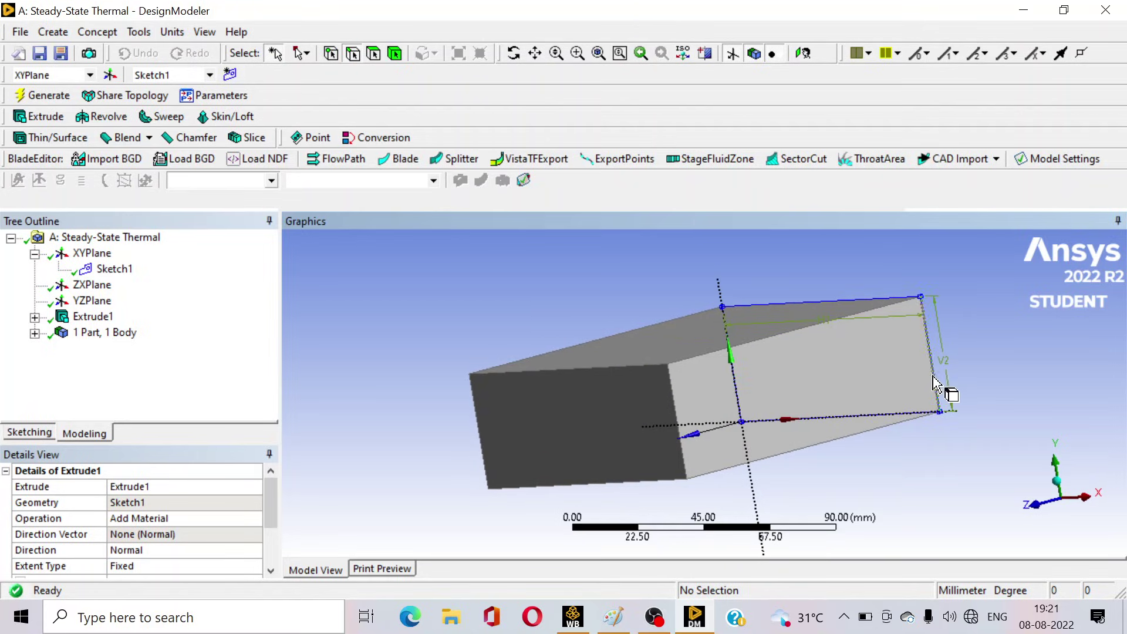
scroll(966, 355, down, 1)
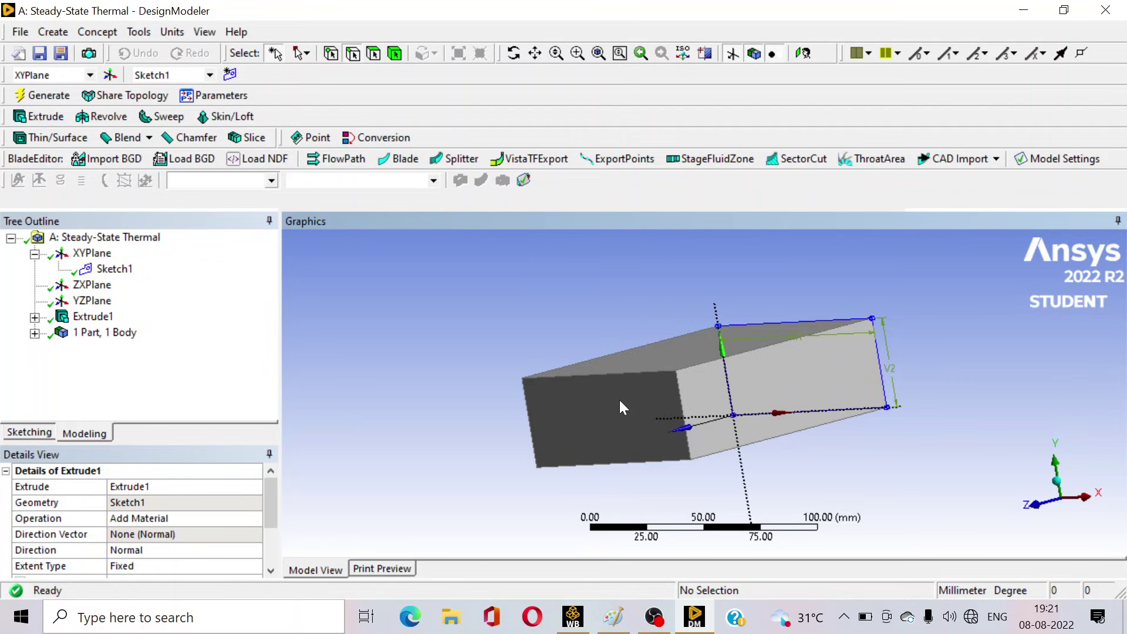
middle_drag(593, 297, 709, 274)
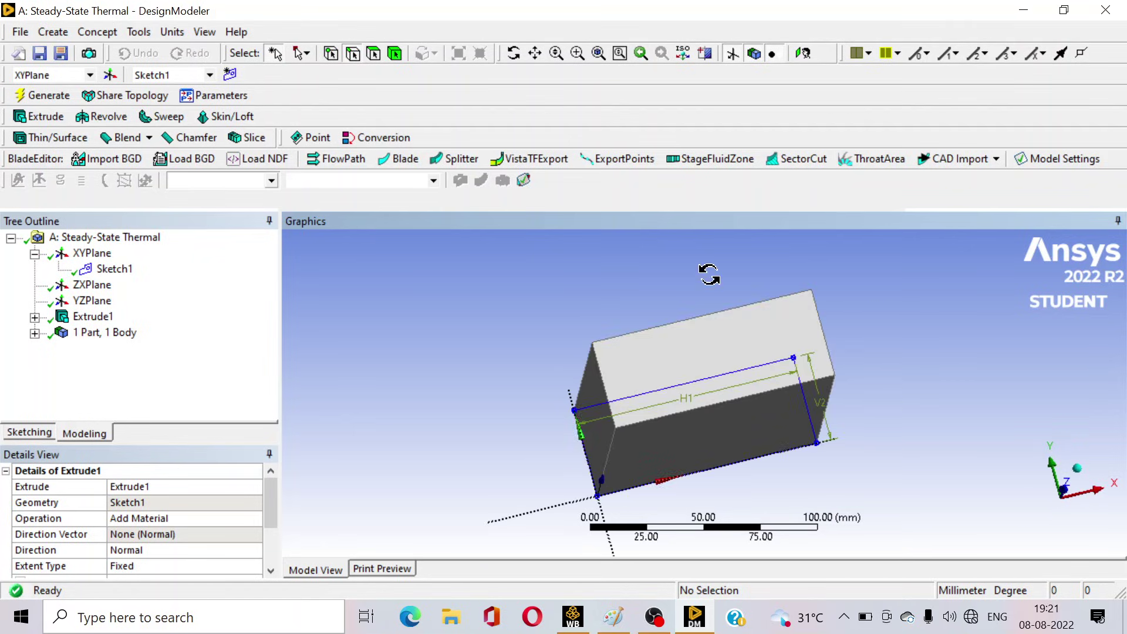
middle_drag(791, 325, 900, 259)
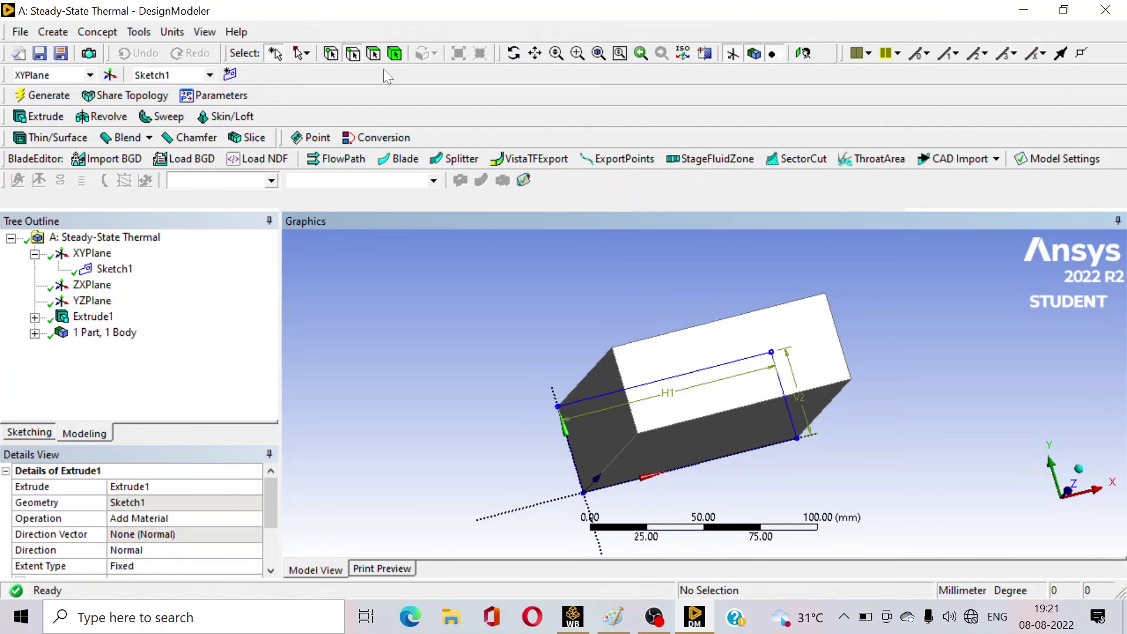
click(374, 55)
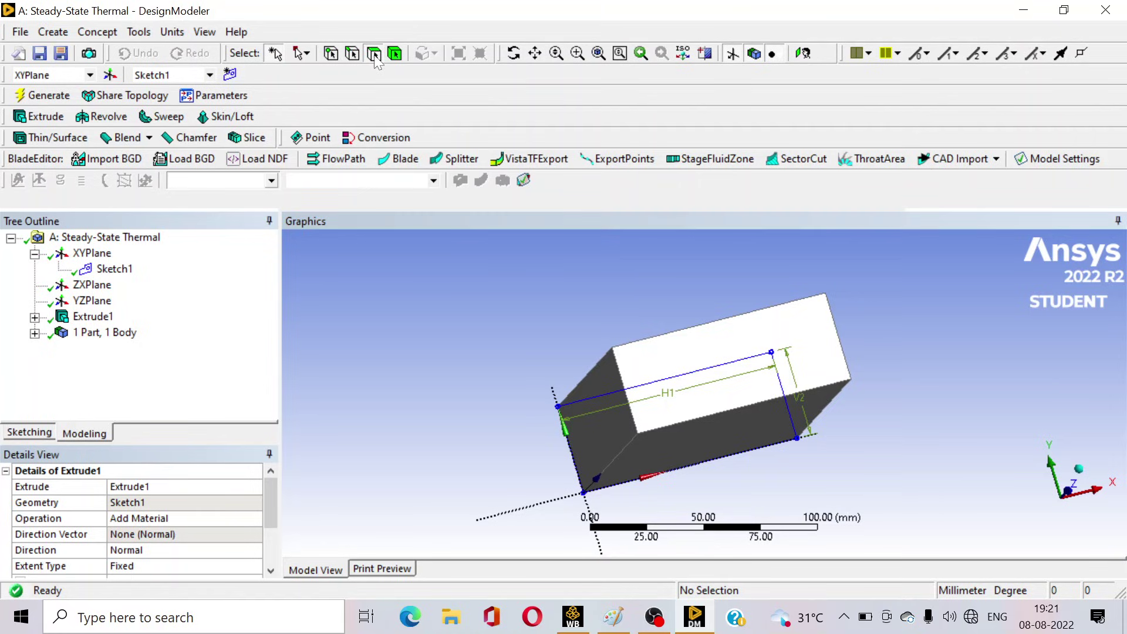
click(747, 342)
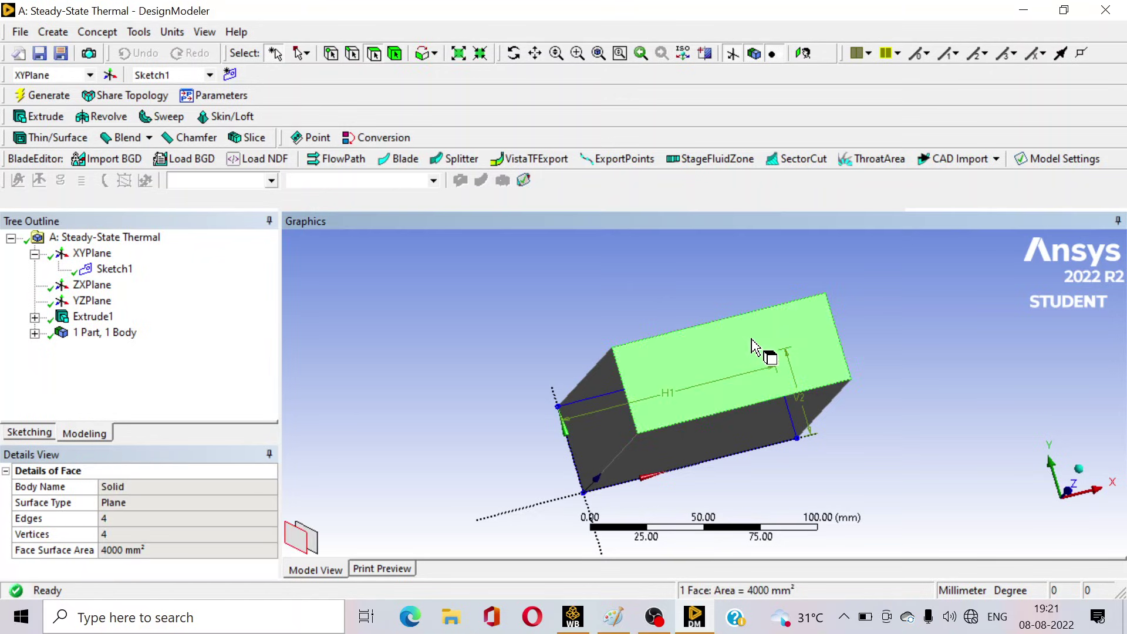
click(805, 54)
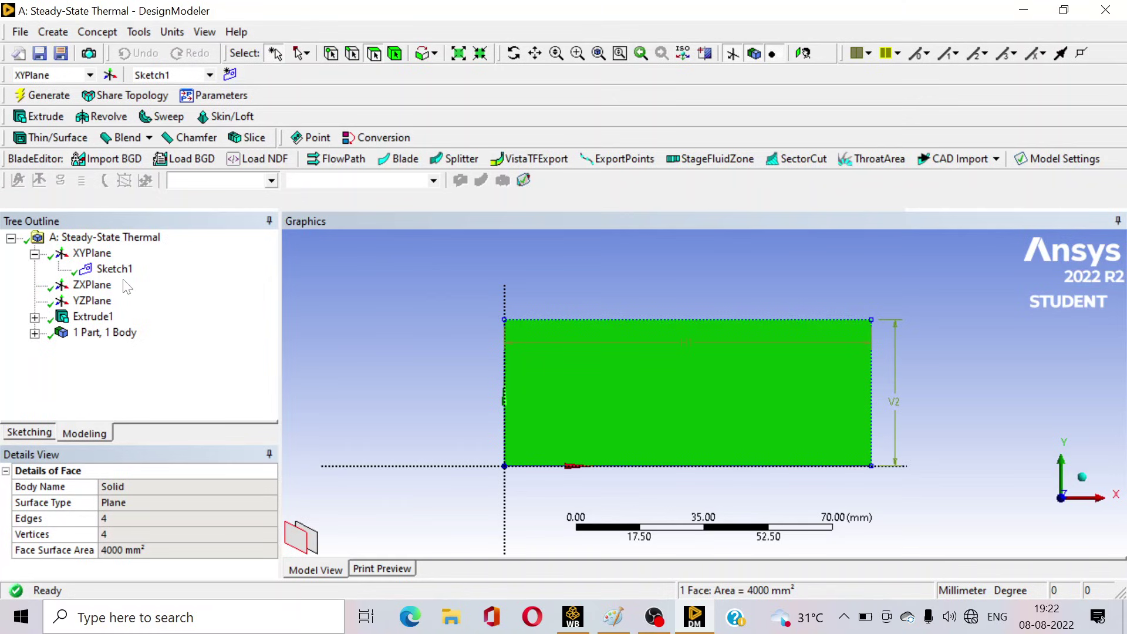
Sketch a rectangle corner to corner over the whole selected end face and generate it.
click(22, 431)
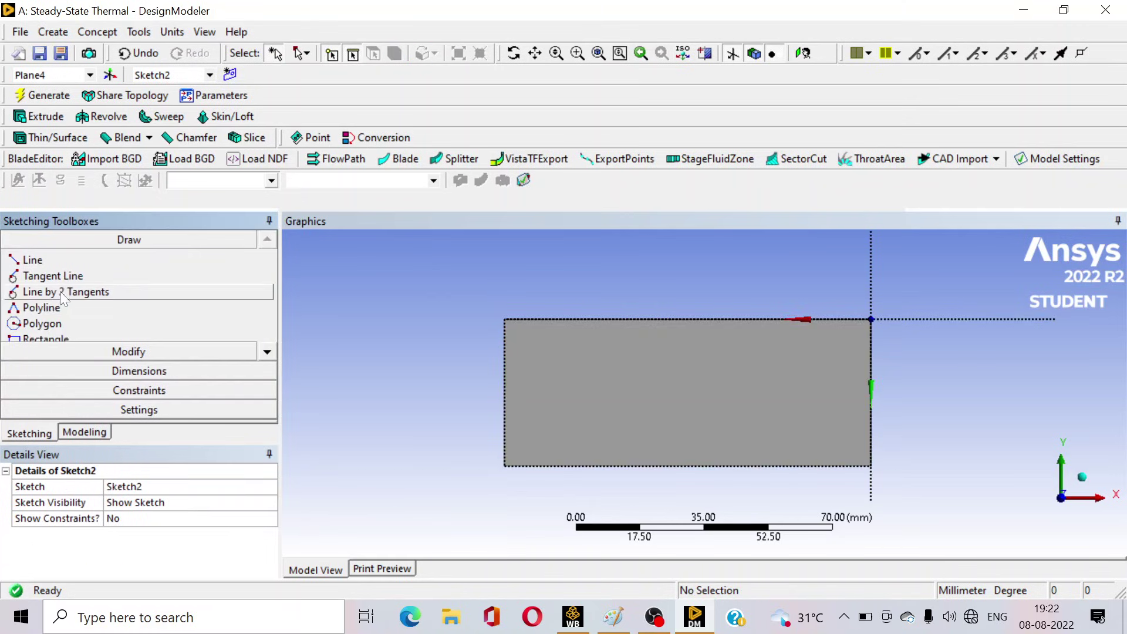
click(61, 335)
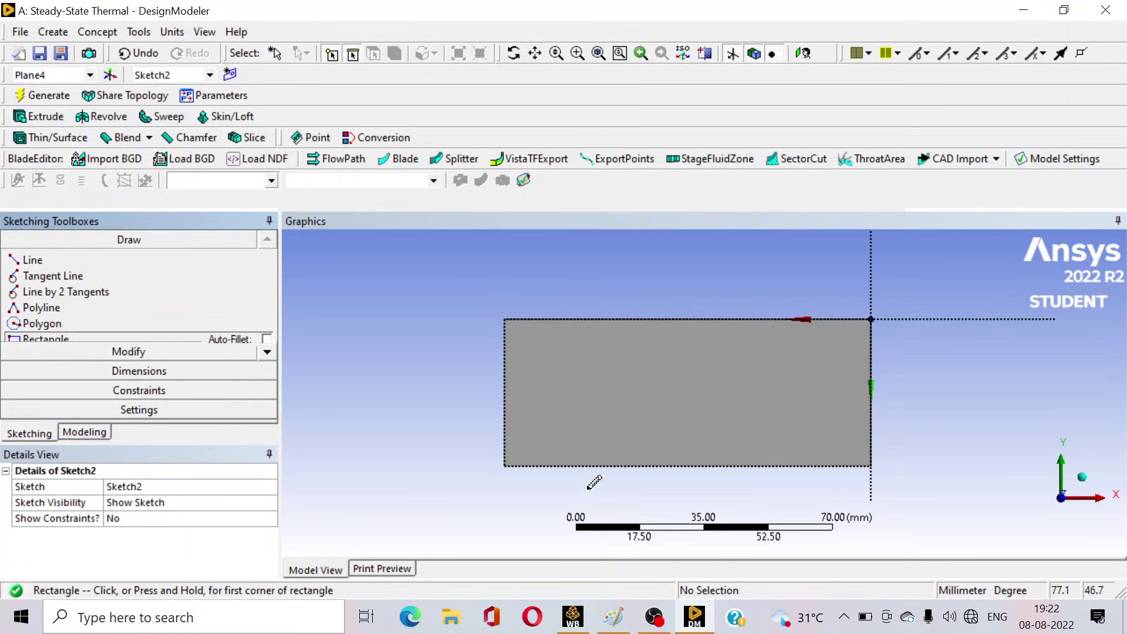
click(872, 319)
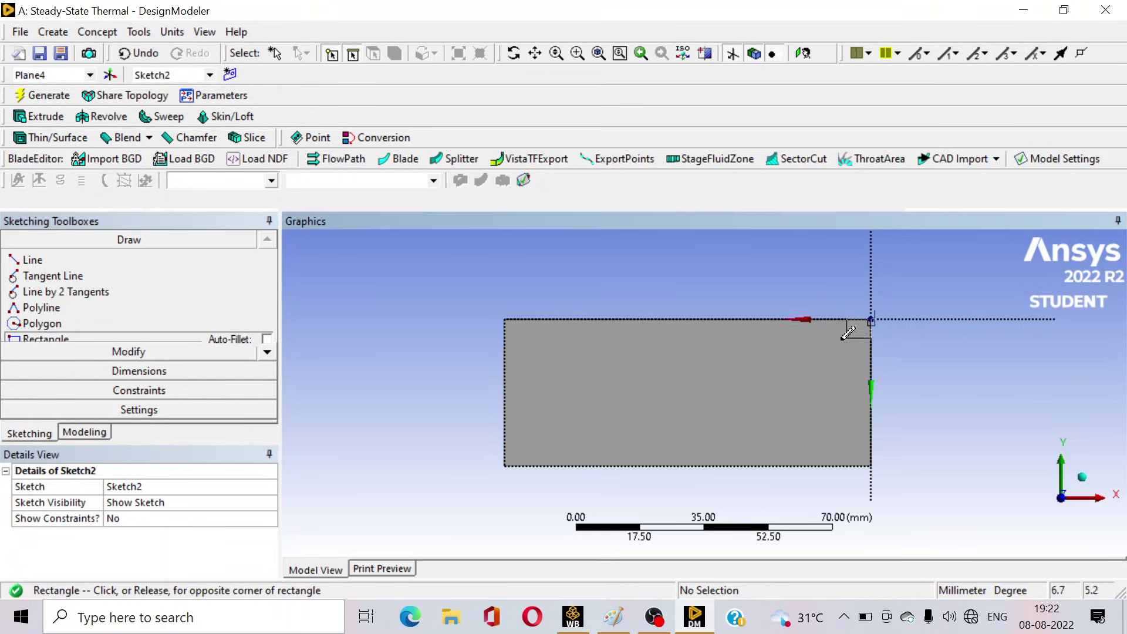
click(505, 463)
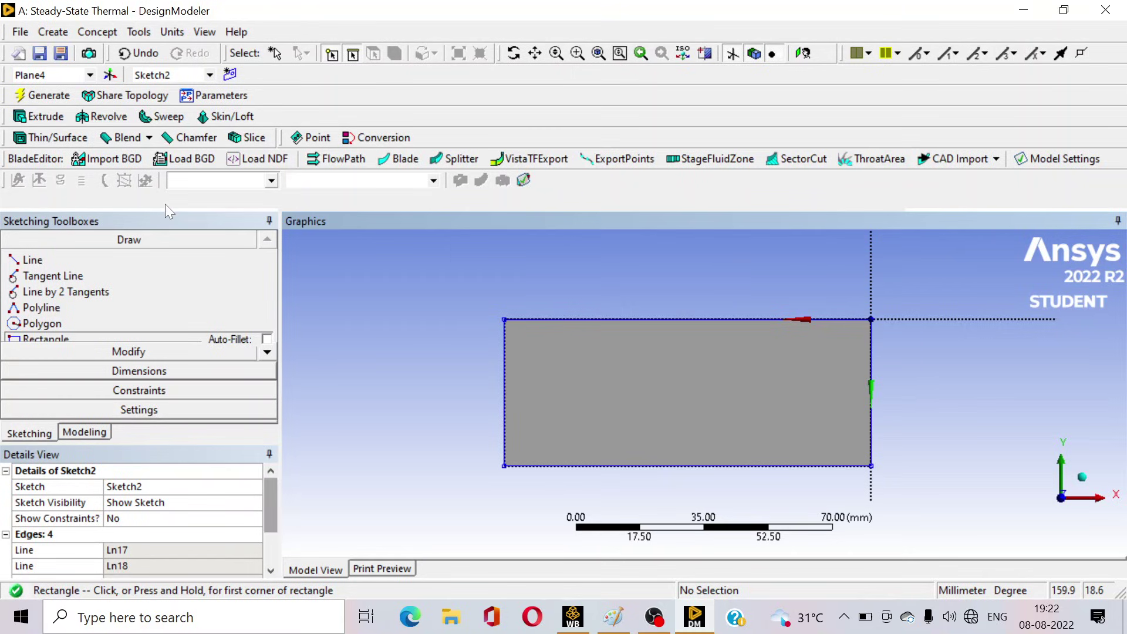
click(37, 96)
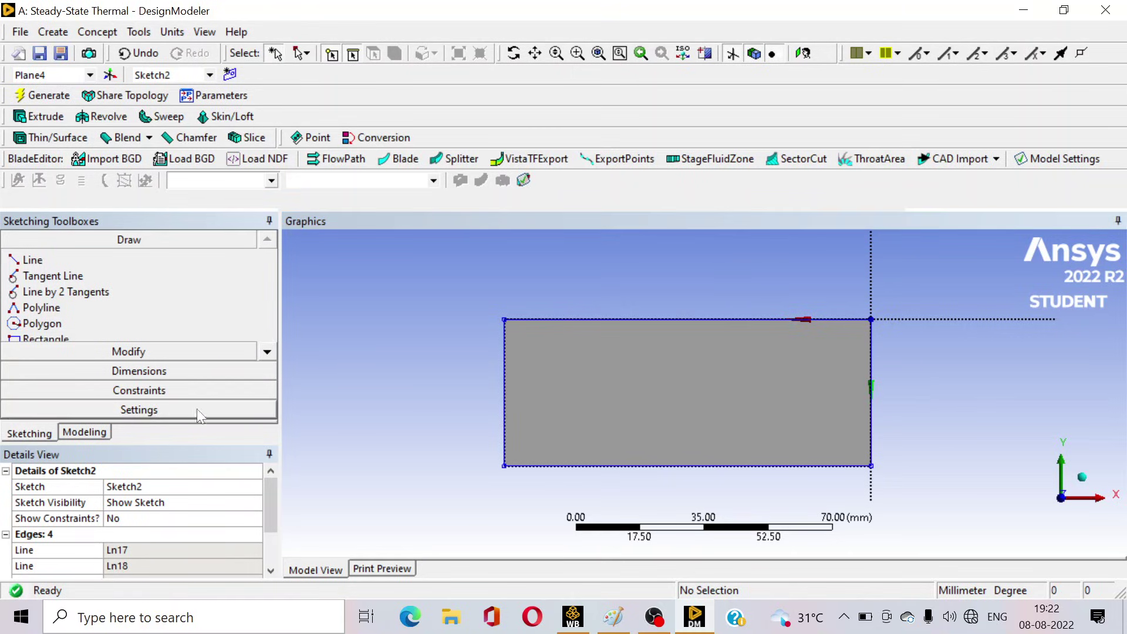
Check the Bakelite length in the Paint drawing and start an Extrude with Sketch2 on the end face as its geometry.
click(101, 433)
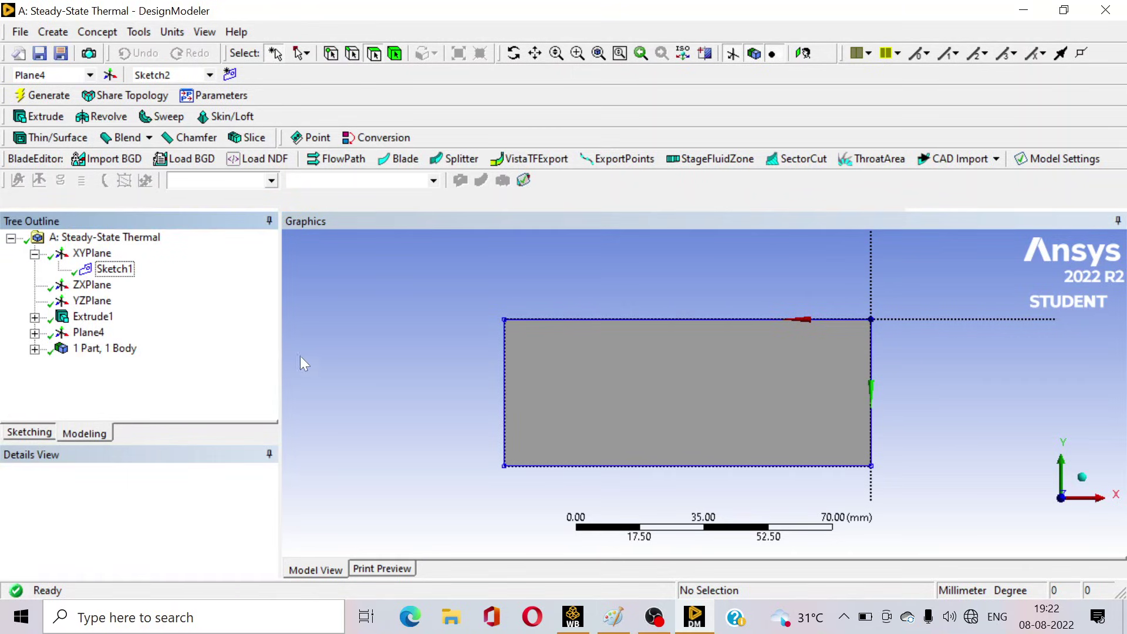
click(35, 333)
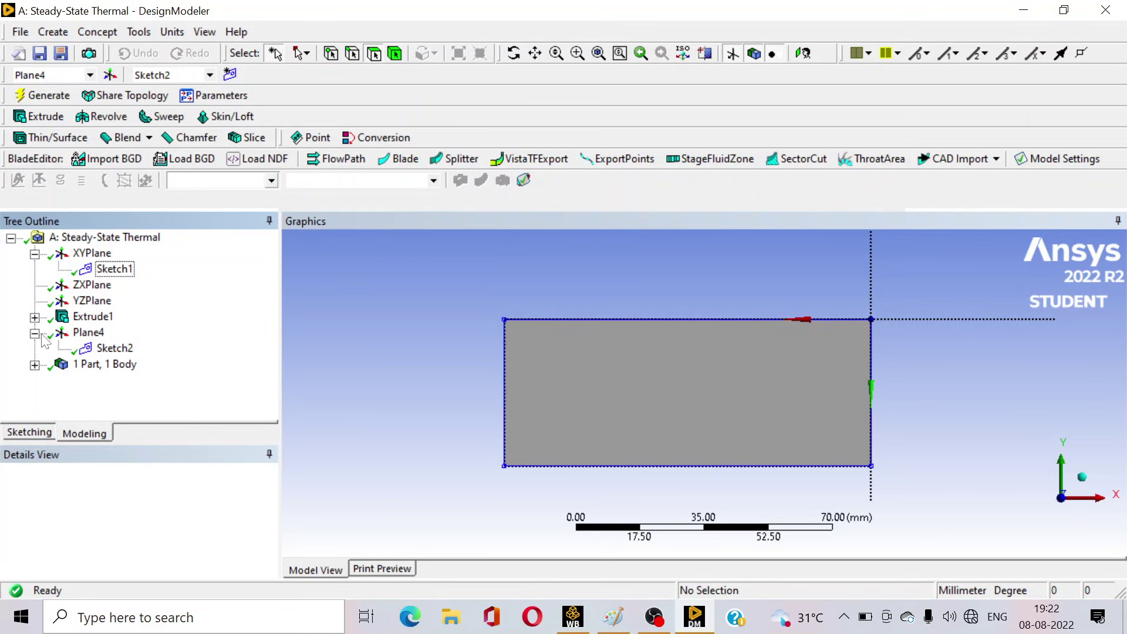
click(115, 348)
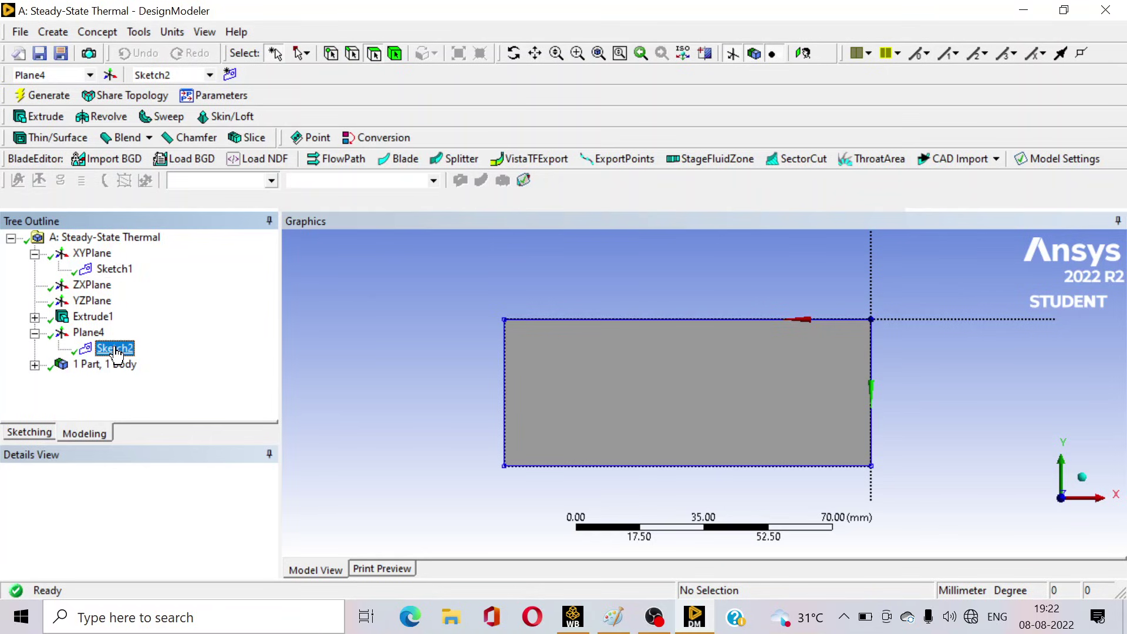
middle_drag(408, 373, 473, 352)
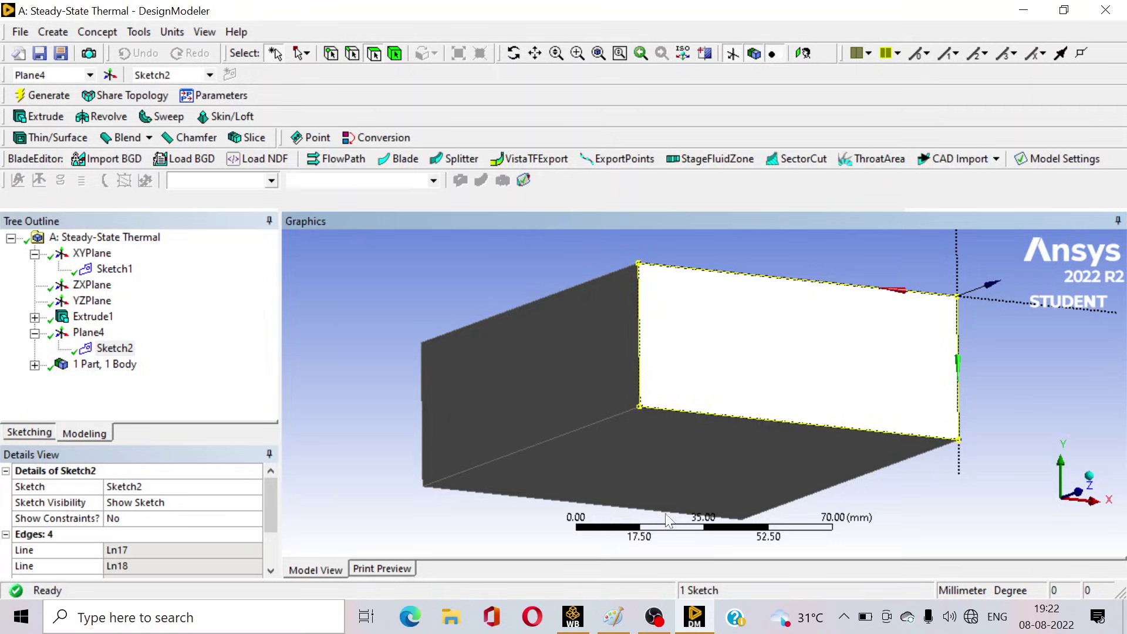
click(613, 616)
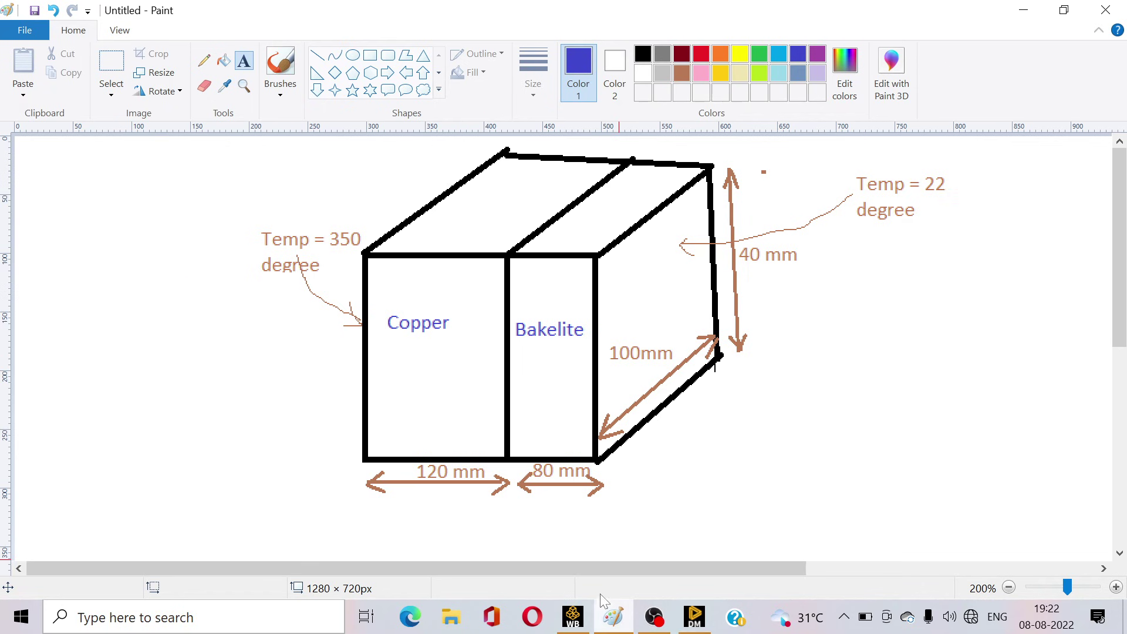
click(693, 620)
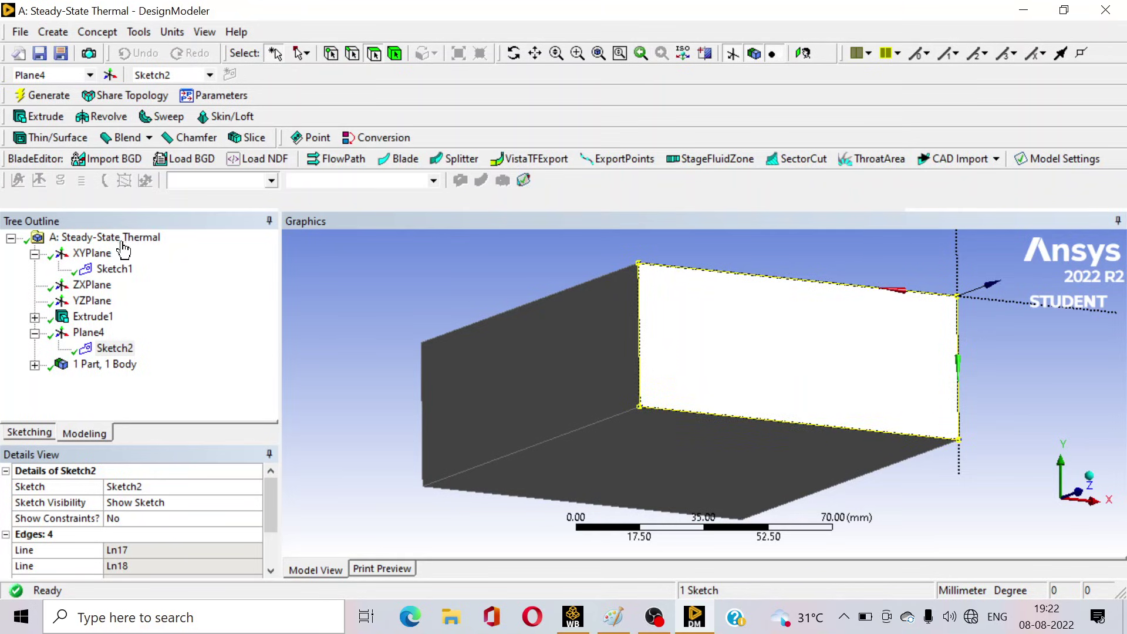
click(67, 120)
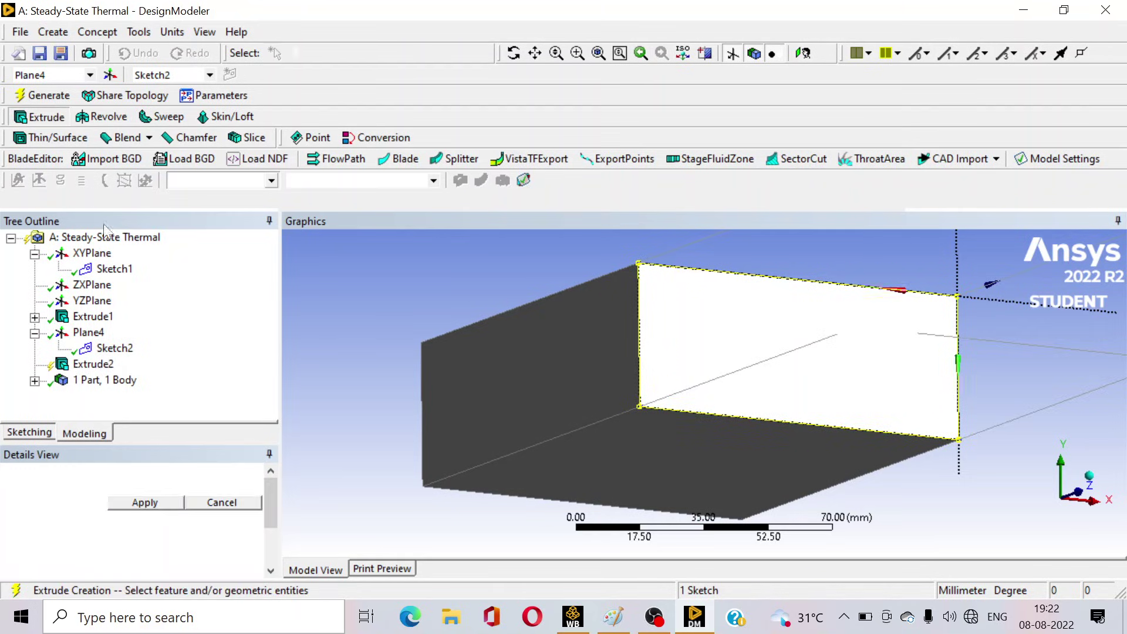
click(115, 348)
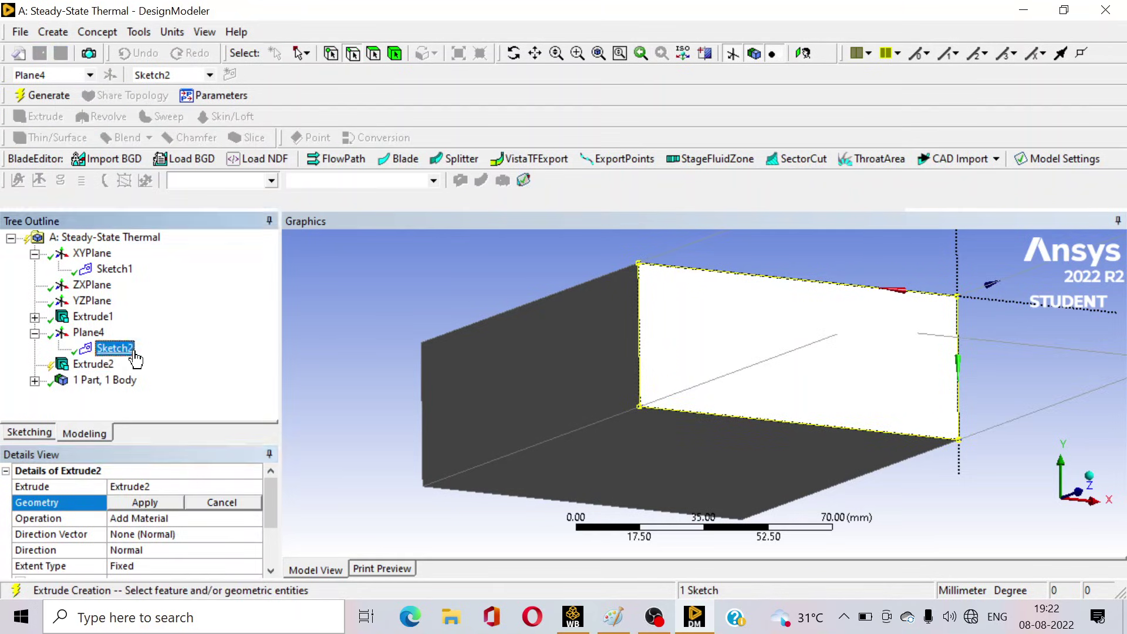
click(147, 511)
Set the depth of the second extrusion to 80 mm.
scroll(171, 526, down, 2)
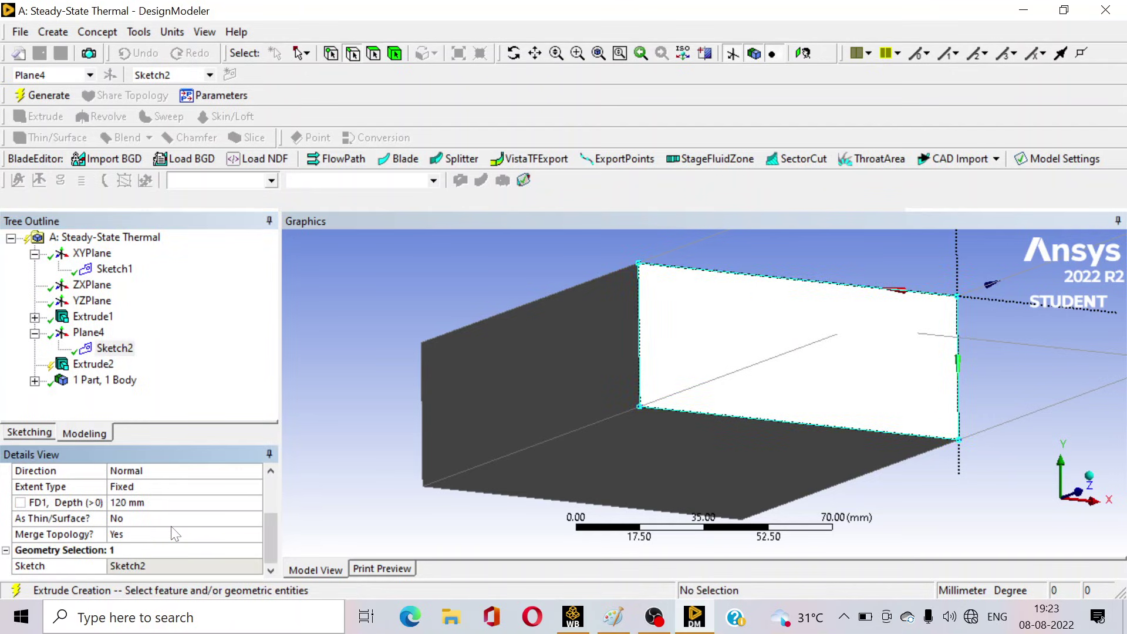
click(169, 502)
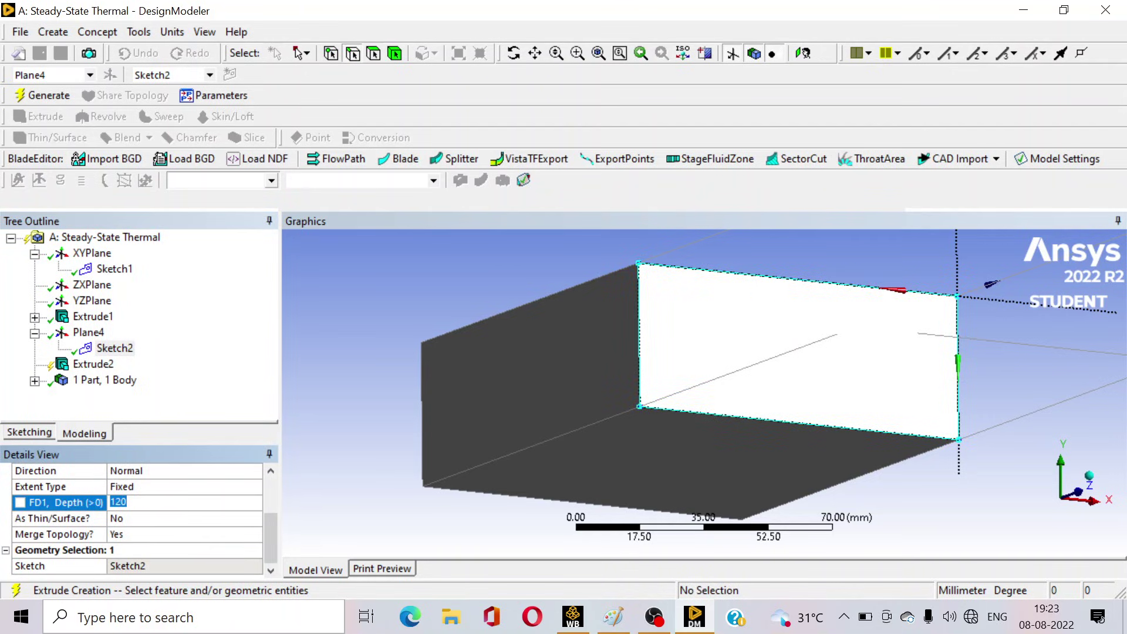
text(80)
click(241, 491)
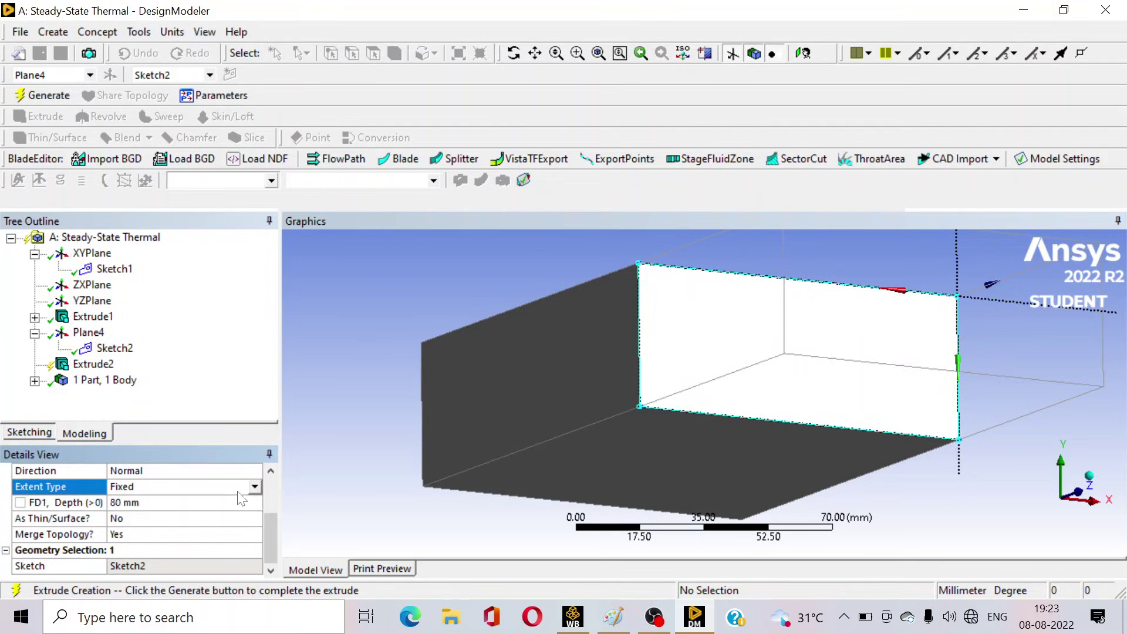
drag(270, 528, 270, 501)
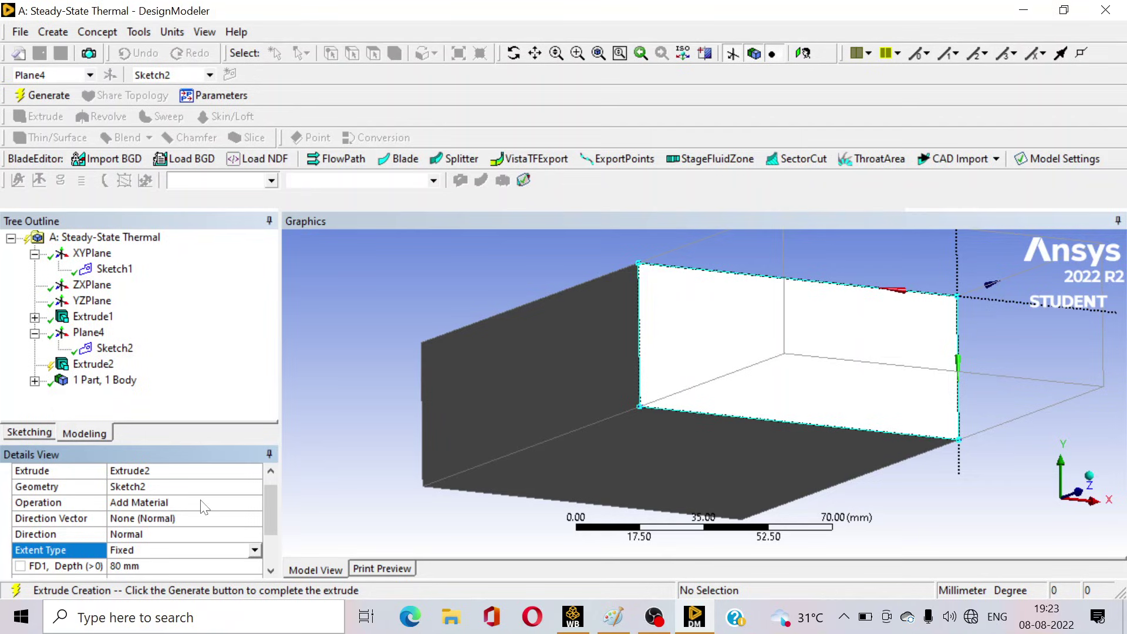
Set the second extrusion's operation to Add Frozen and generate it as a separate body.
click(238, 504)
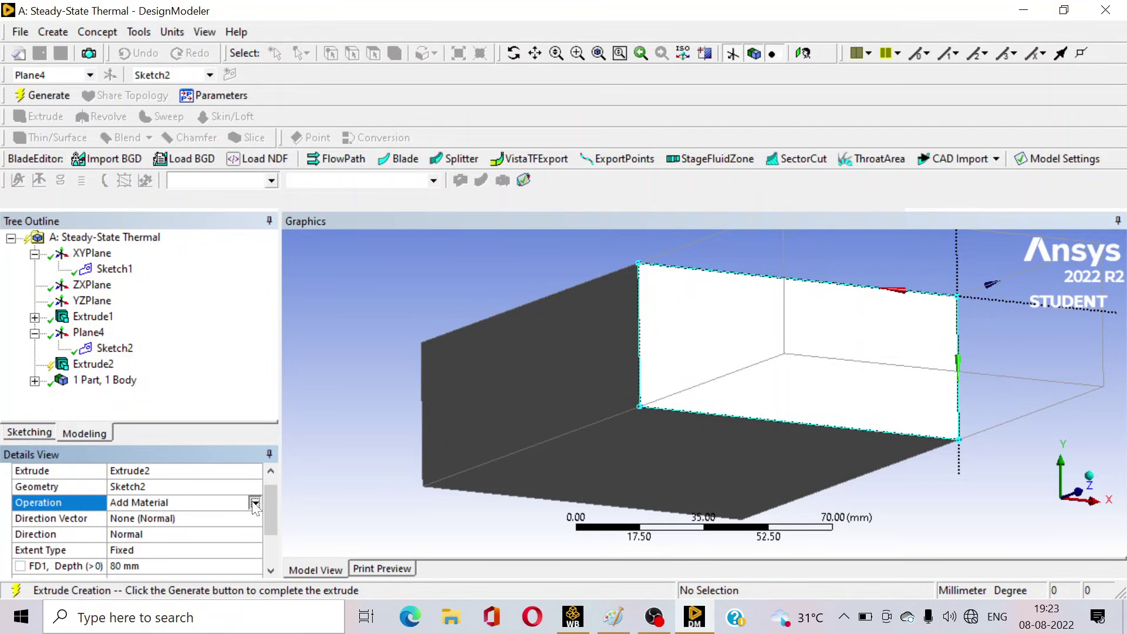
click(254, 502)
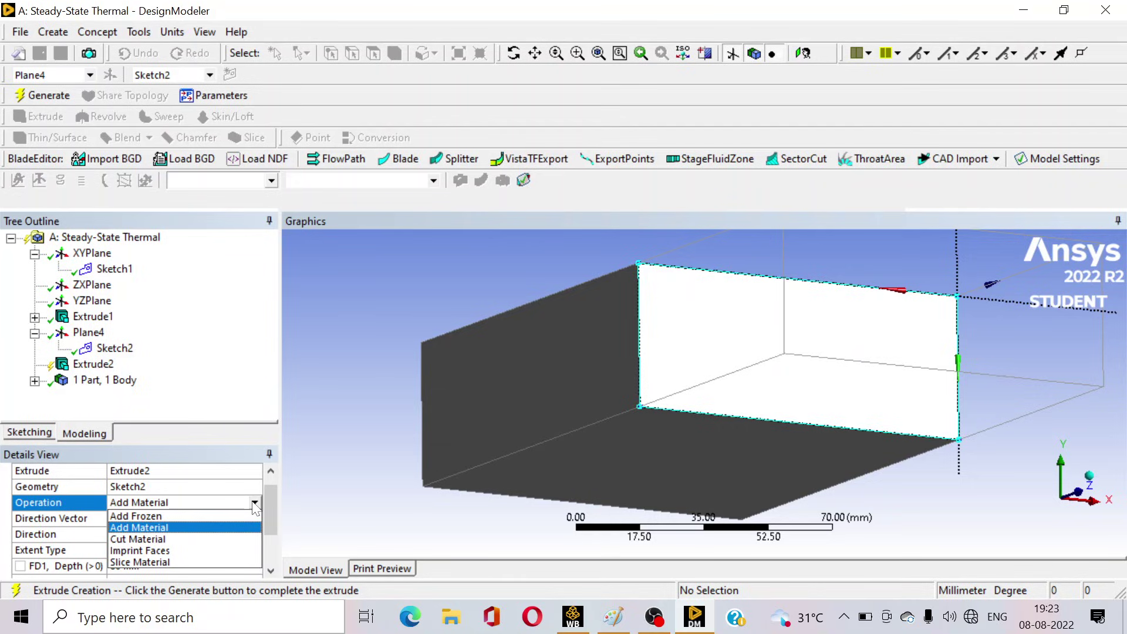
click(214, 517)
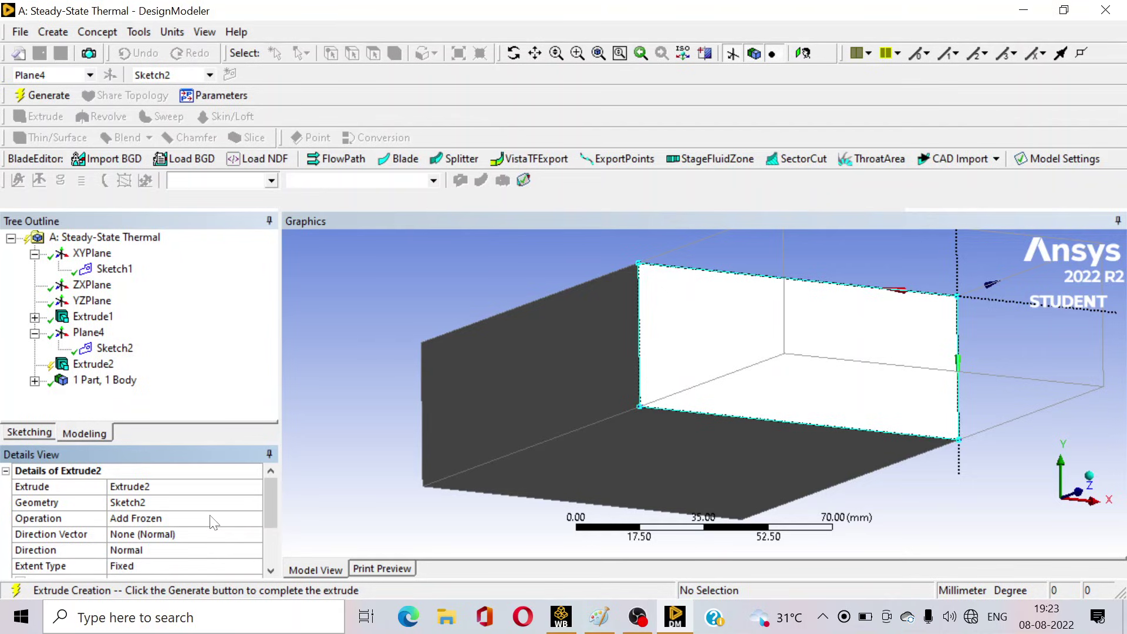
click(39, 95)
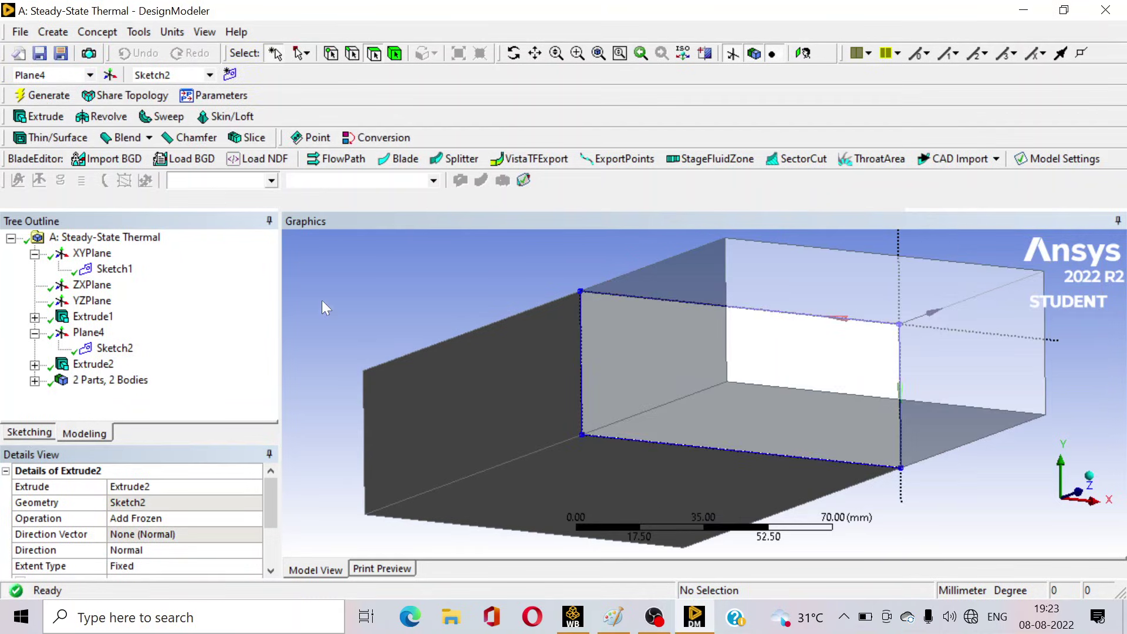
Expand the parts and bodies list and highlight each solid in turn to examine the 120 mm and 80 mm bodies.
click(35, 380)
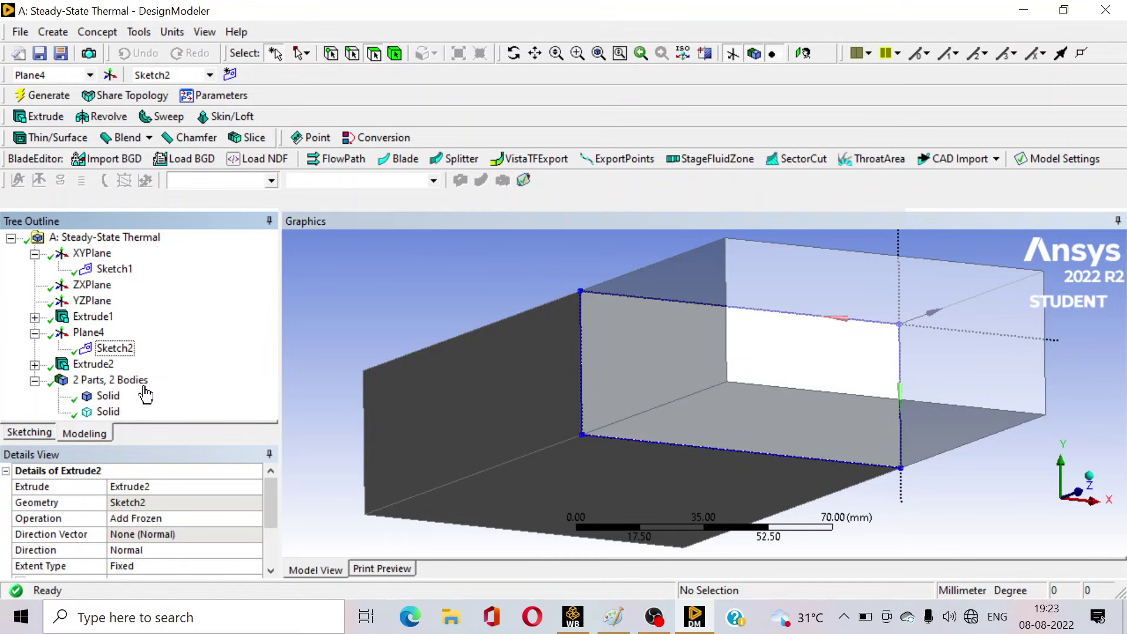
click(109, 397)
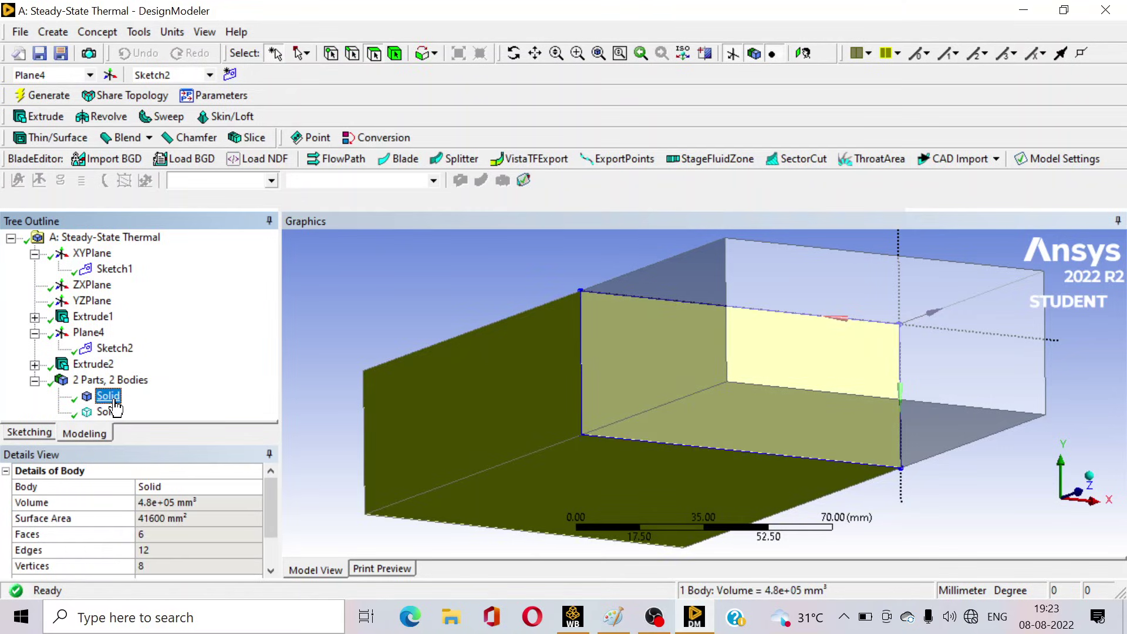
click(120, 417)
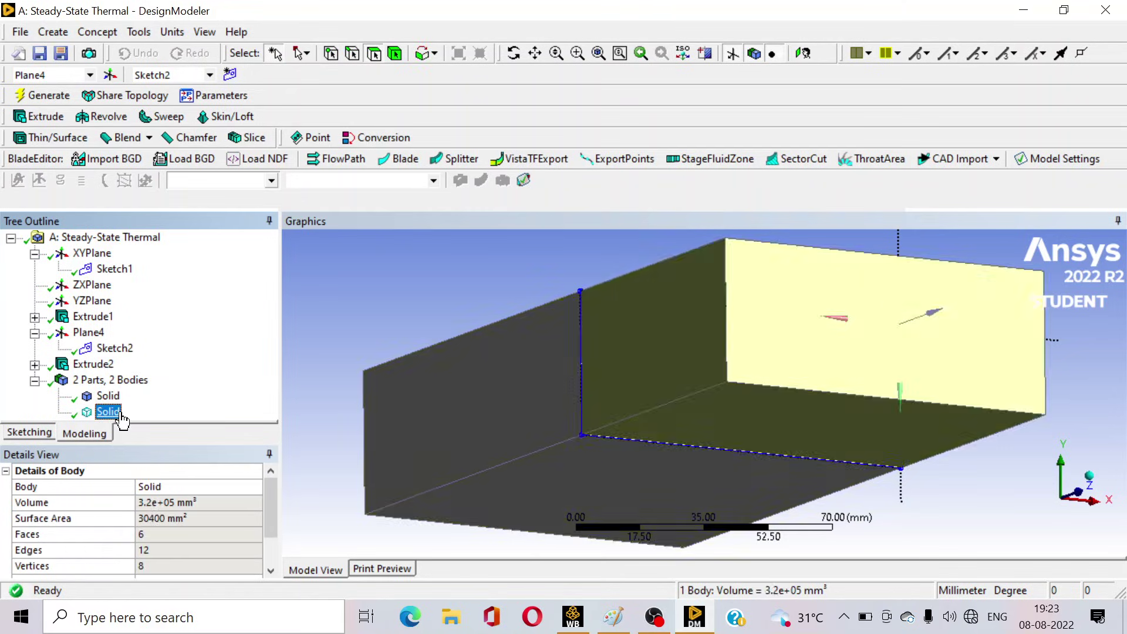
click(109, 396)
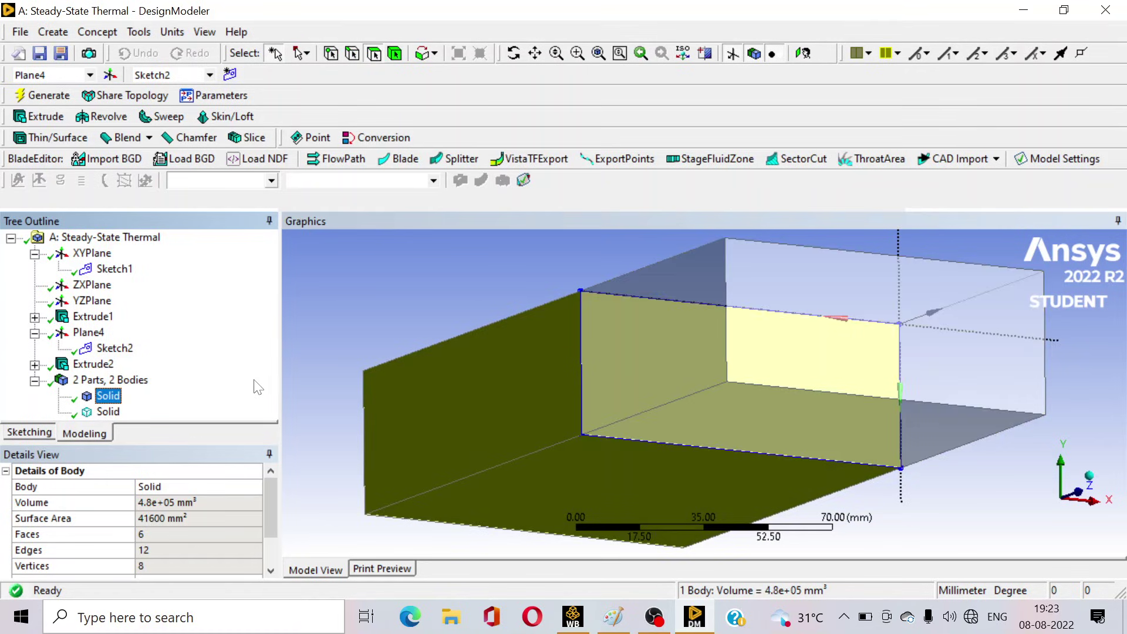
scroll(403, 390, down, 2)
middle_drag(822, 511, 1007, 460)
scroll(1006, 459, down, 1)
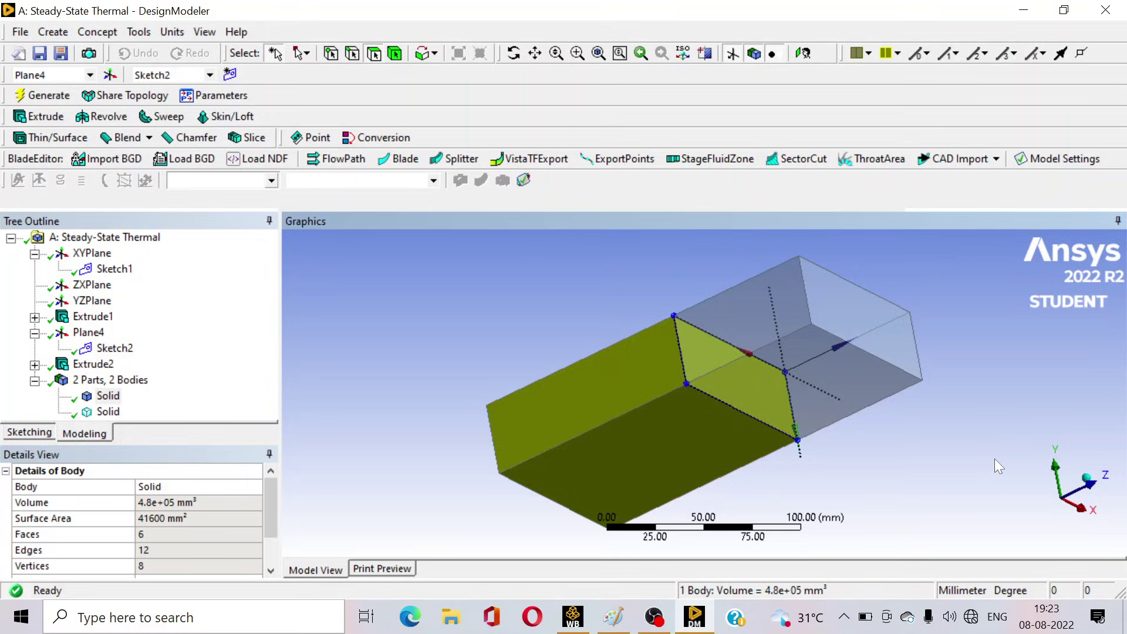
Switch to Workbench and open the Model cell of the Steady-State Thermal system in Mechanical.
click(572, 617)
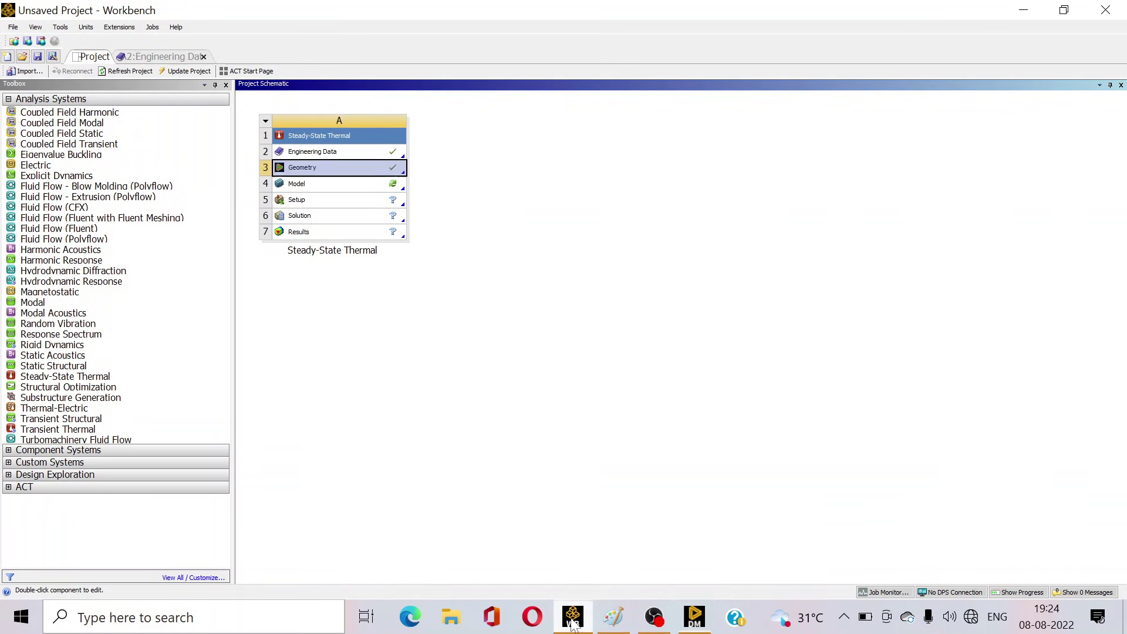
click(323, 189)
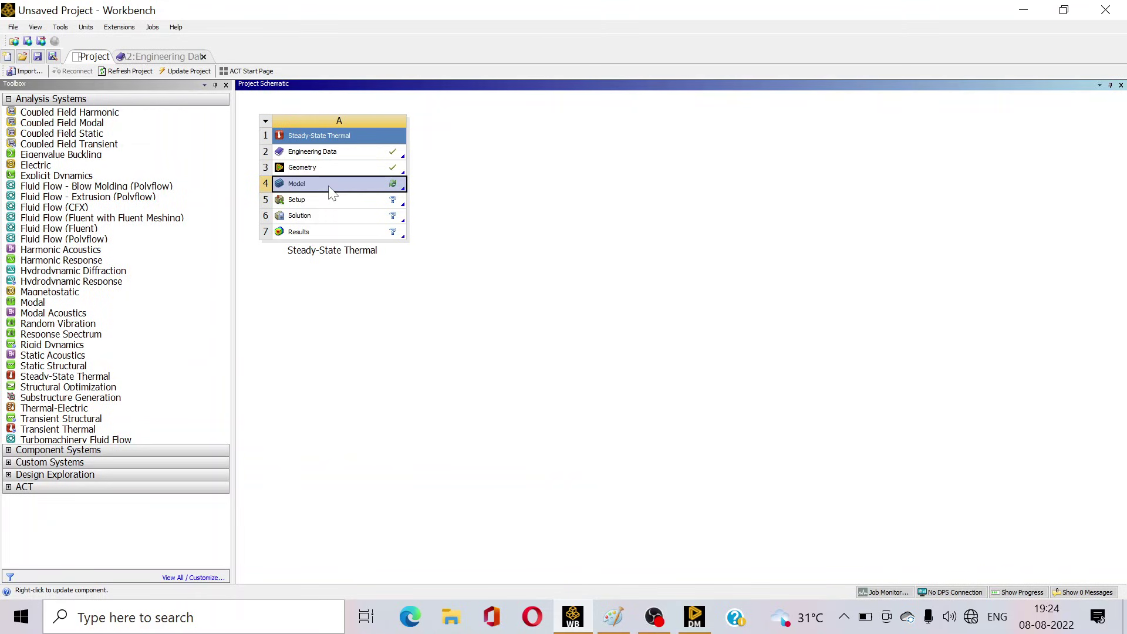
double_click(330, 187)
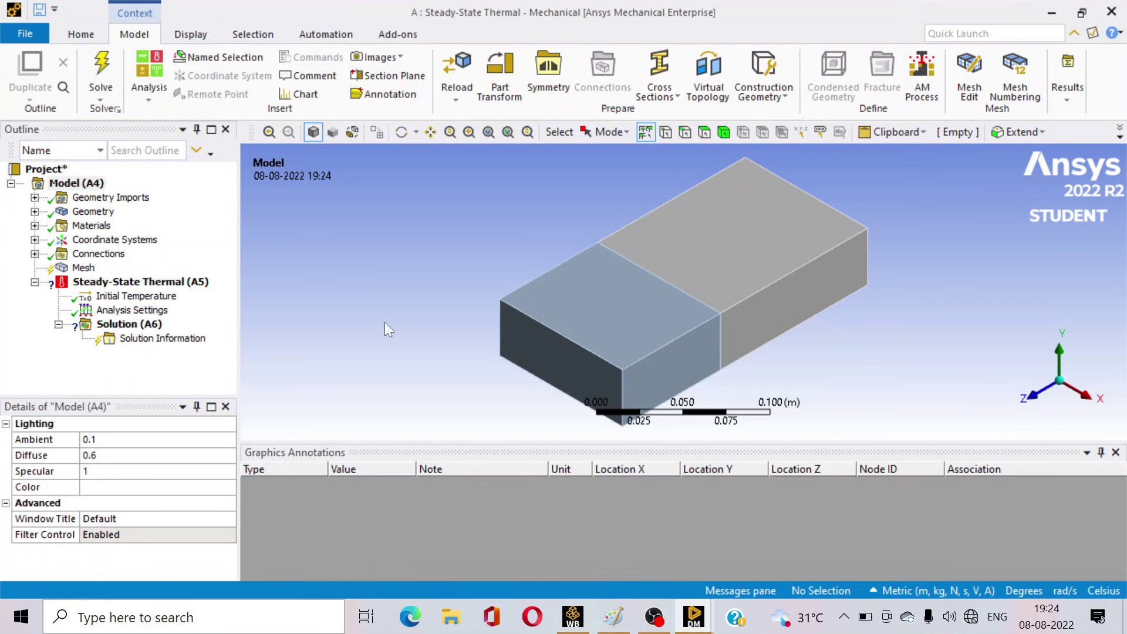
Inspect the two-body block from several sides and check the end-face temperatures in the Paint drawing.
middle_drag(823, 357, 788, 350)
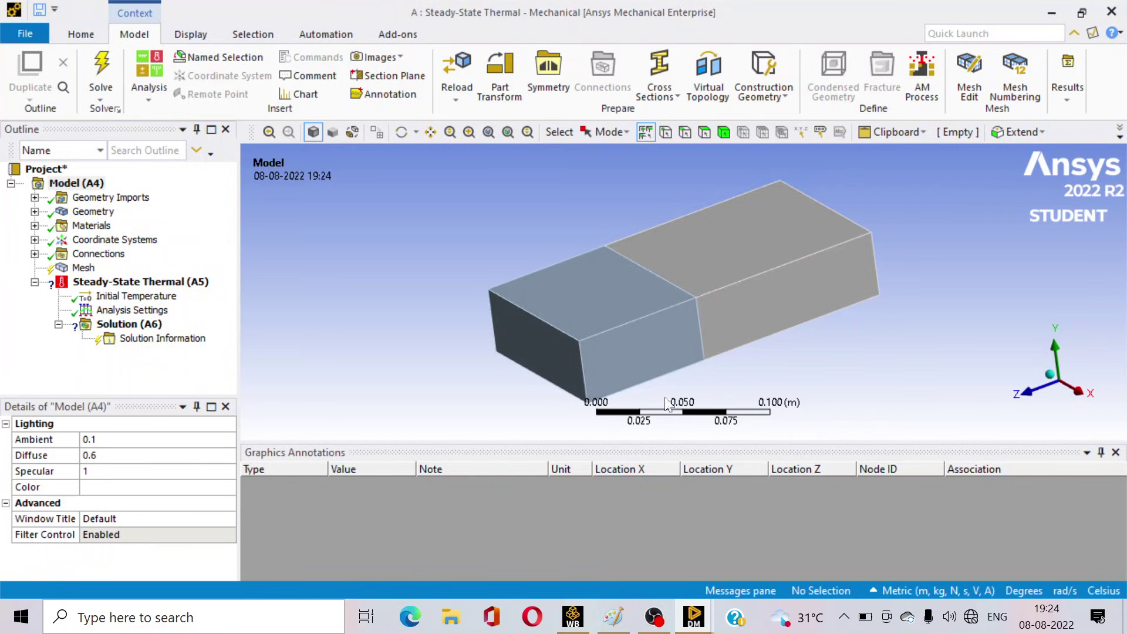
middle_drag(925, 304, 890, 308)
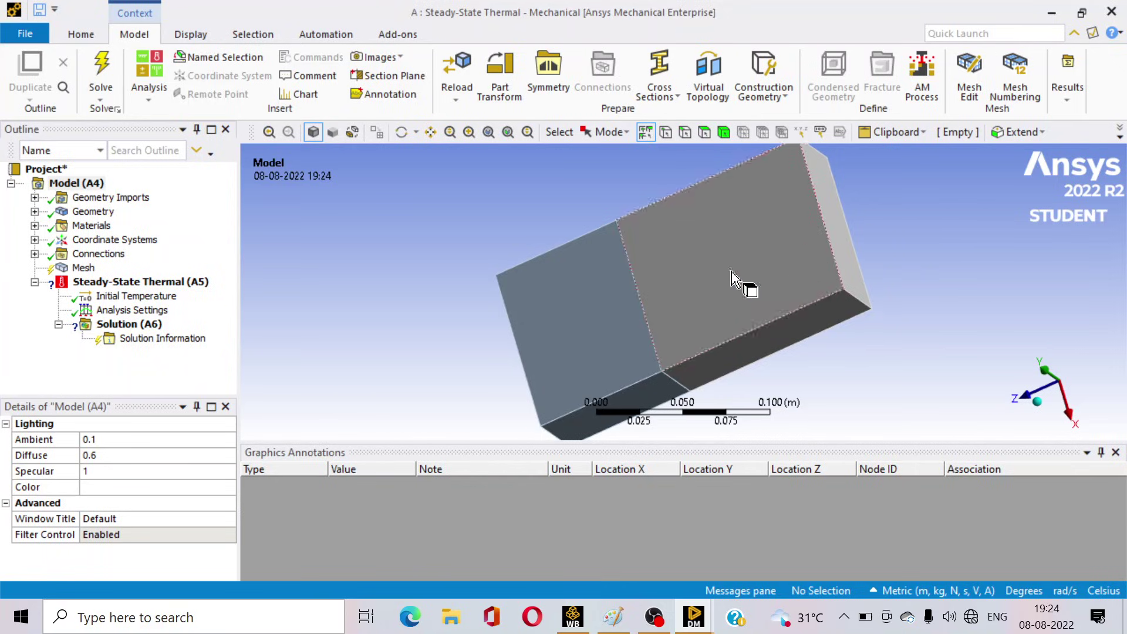
middle_drag(921, 396, 848, 391)
click(613, 616)
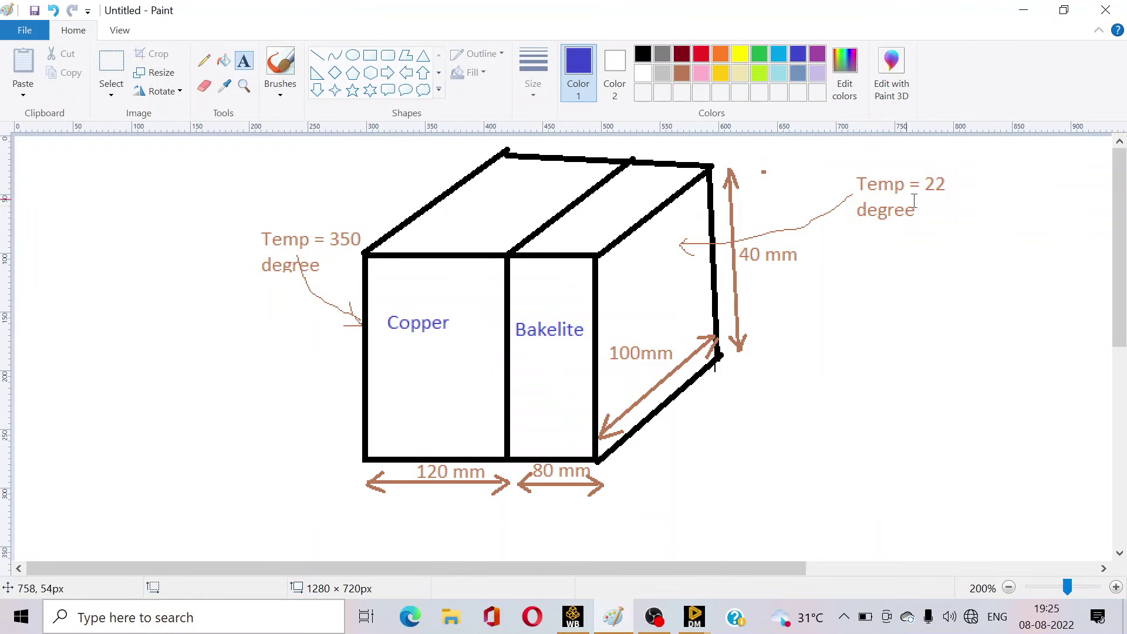
click(697, 626)
click(814, 563)
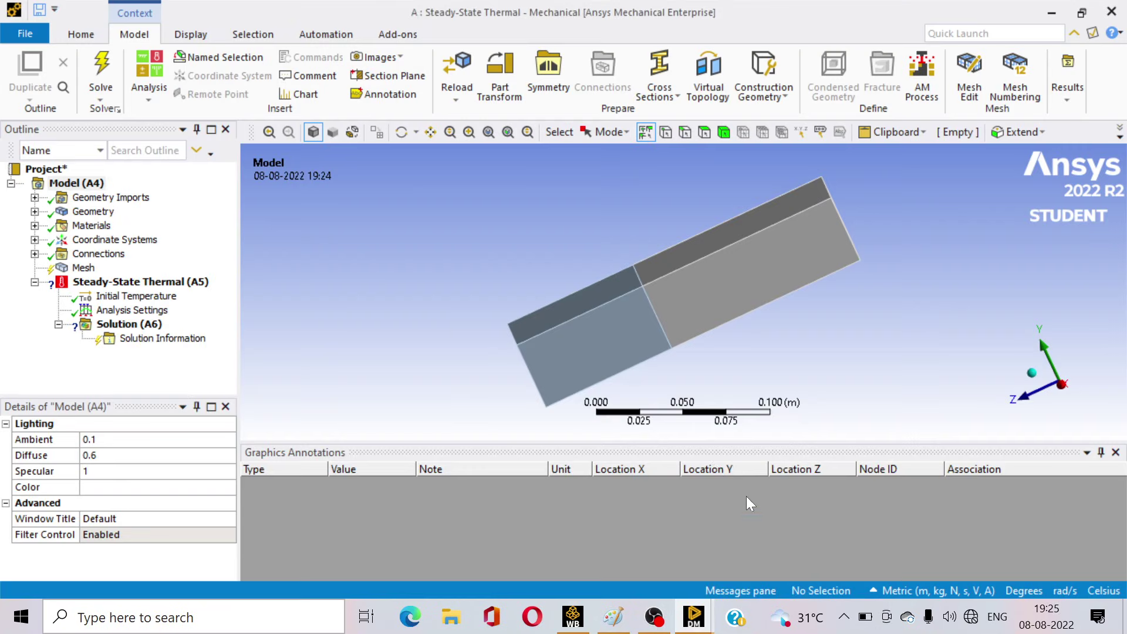
Generate the mesh for both bodies with the default settings.
click(84, 268)
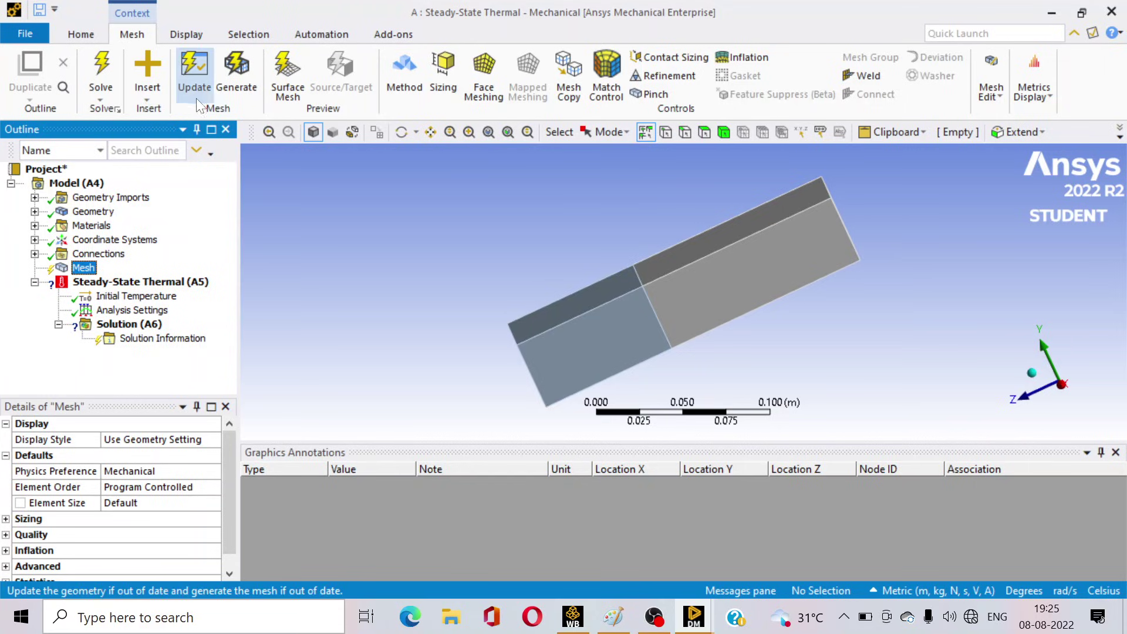
click(231, 85)
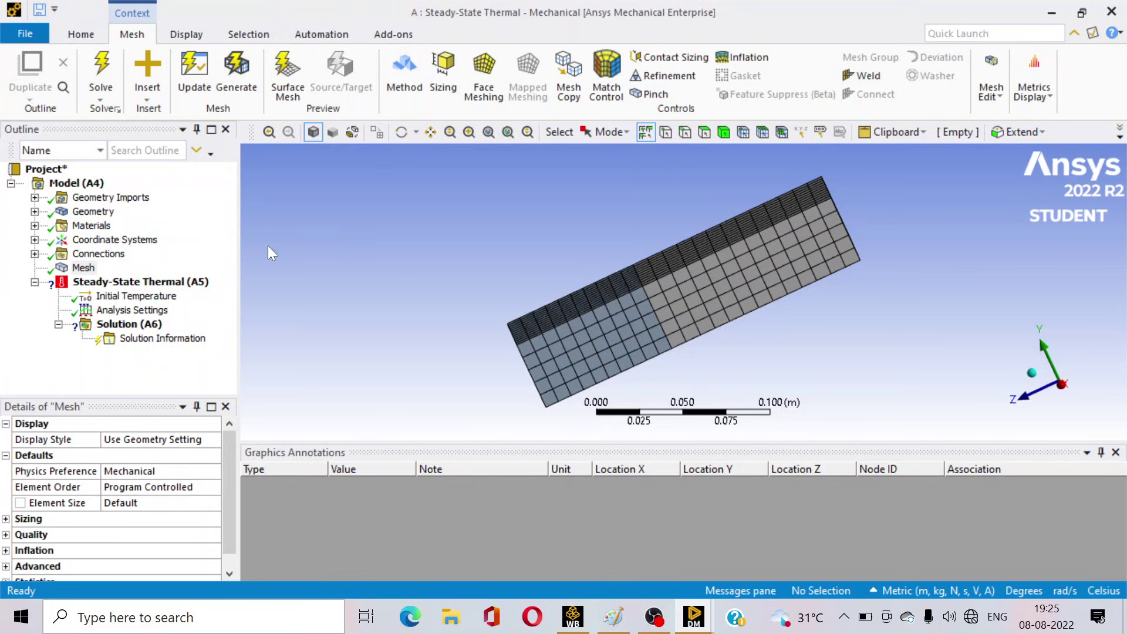
Add a Temperature load of 350 °C to the outer end face of the 120 mm section.
click(169, 282)
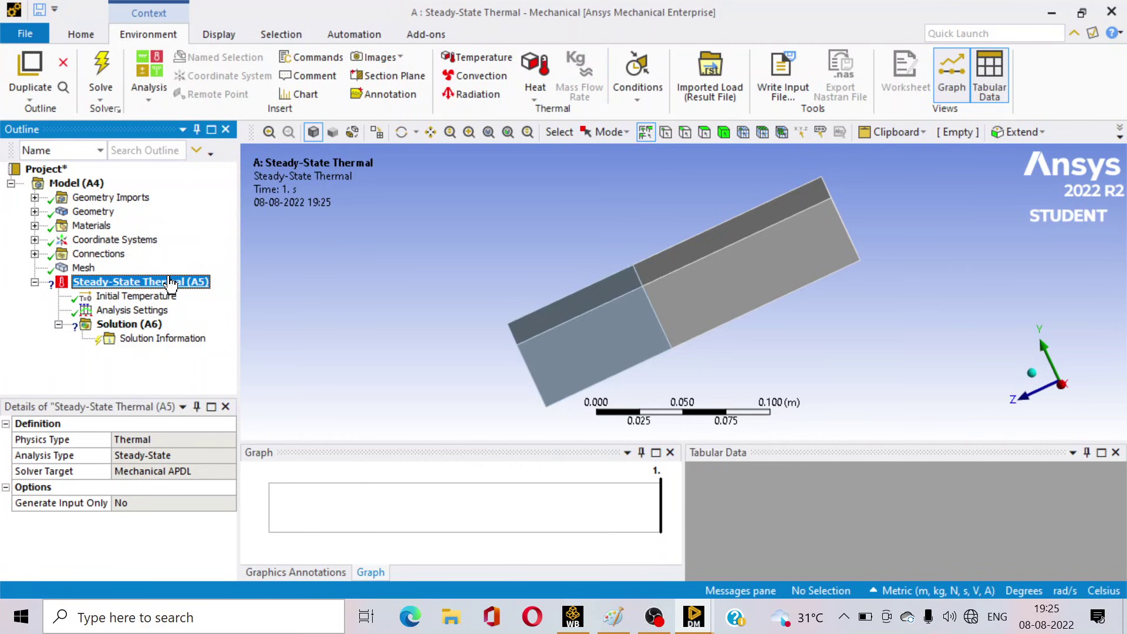
right_click(170, 284)
mouse_move(200, 287)
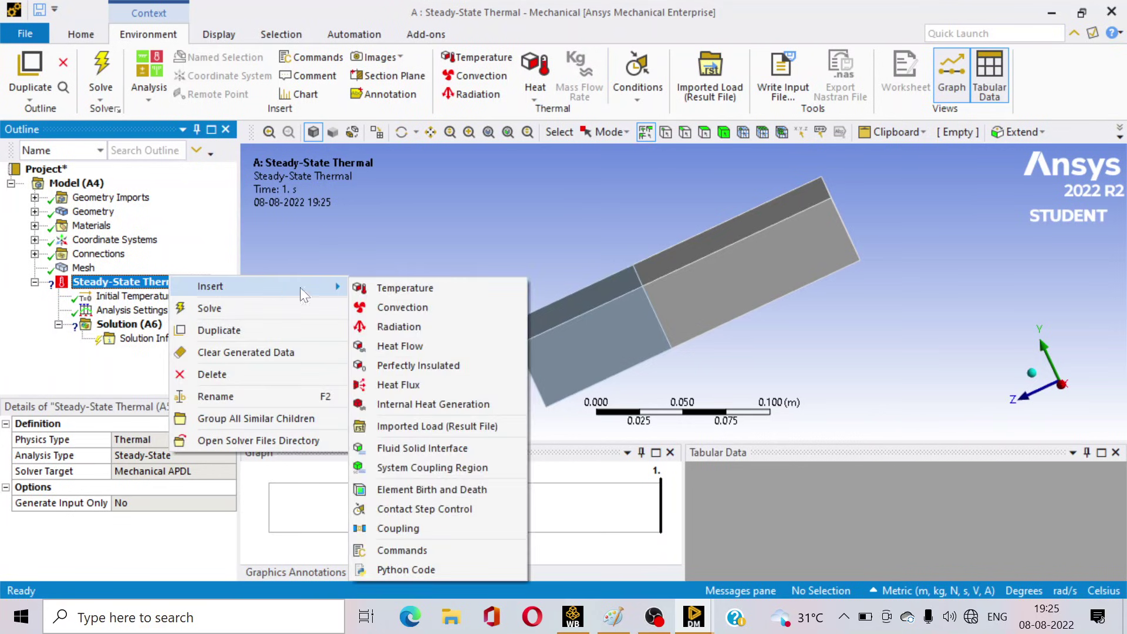
click(400, 288)
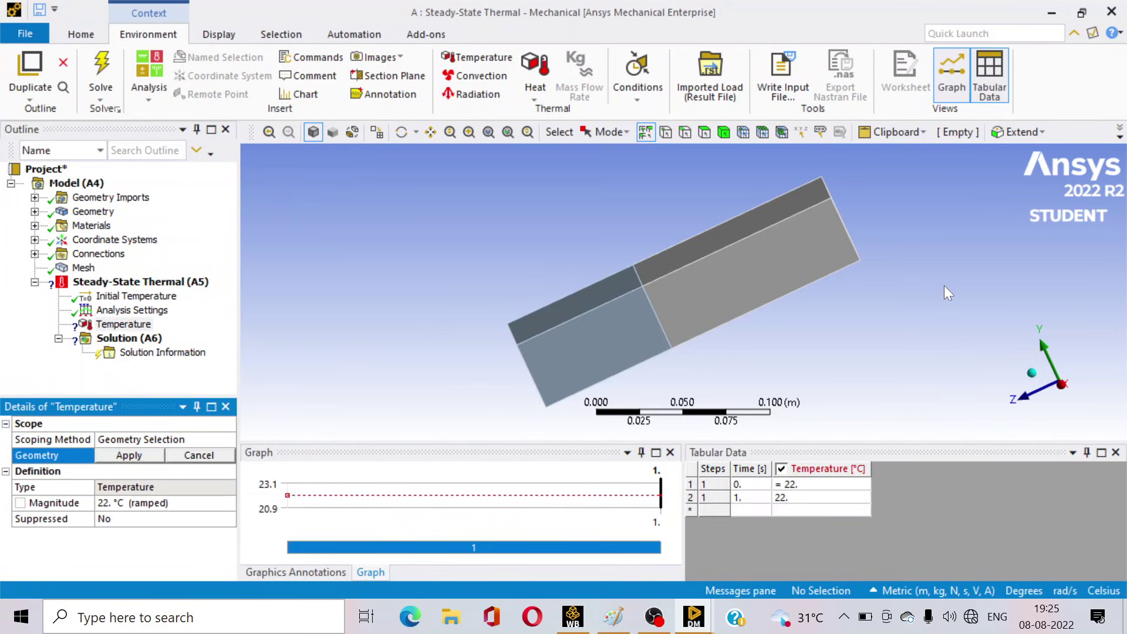
middle_drag(945, 288, 879, 317)
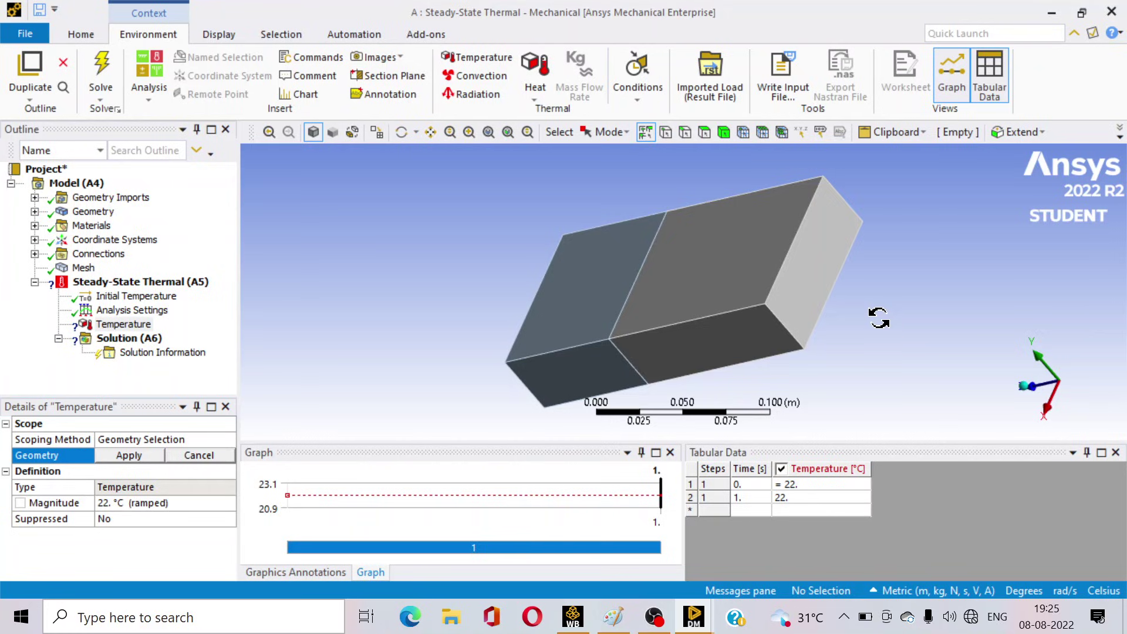
click(822, 271)
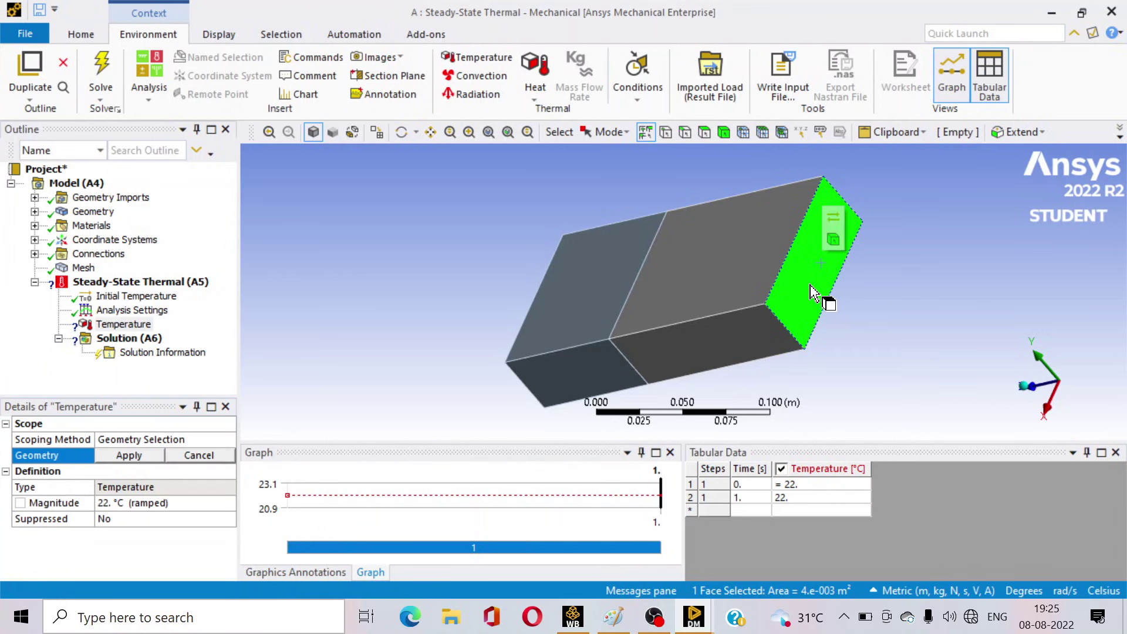
click(138, 462)
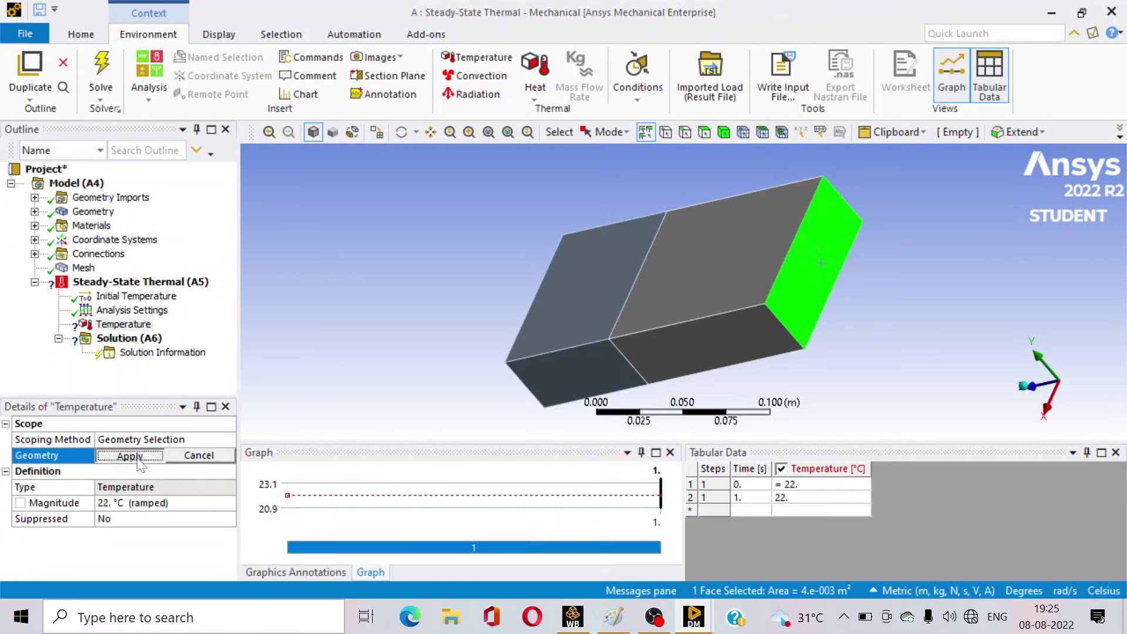
click(122, 505)
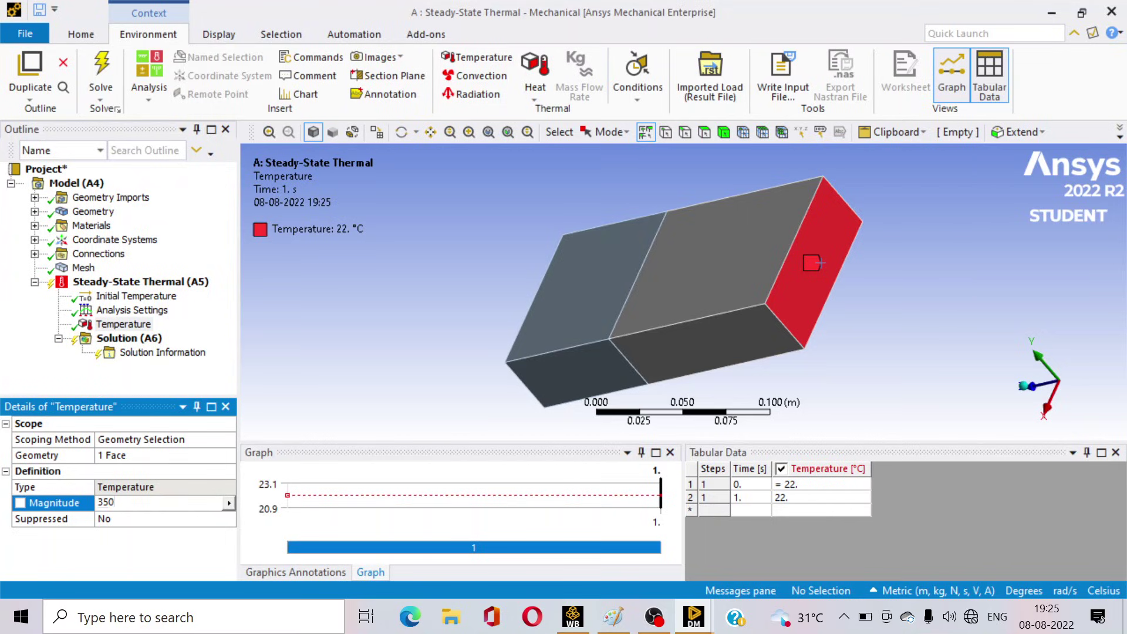
key(Return)
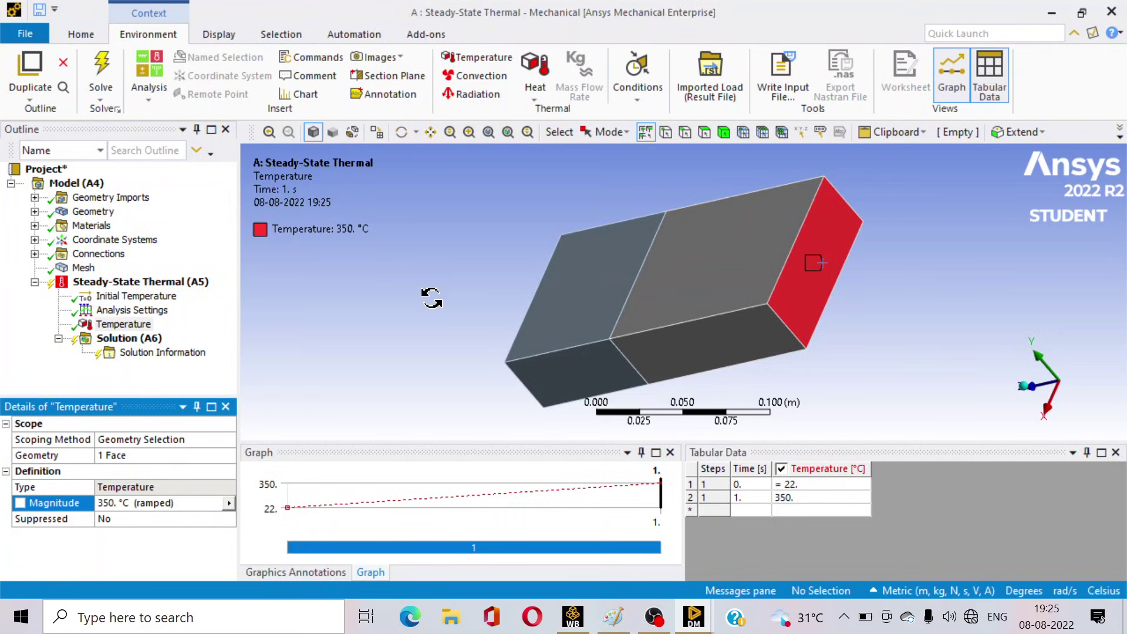
Add a second Temperature load of 22 °C to the outer end face of the 80 mm section.
middle_drag(433, 297, 633, 259)
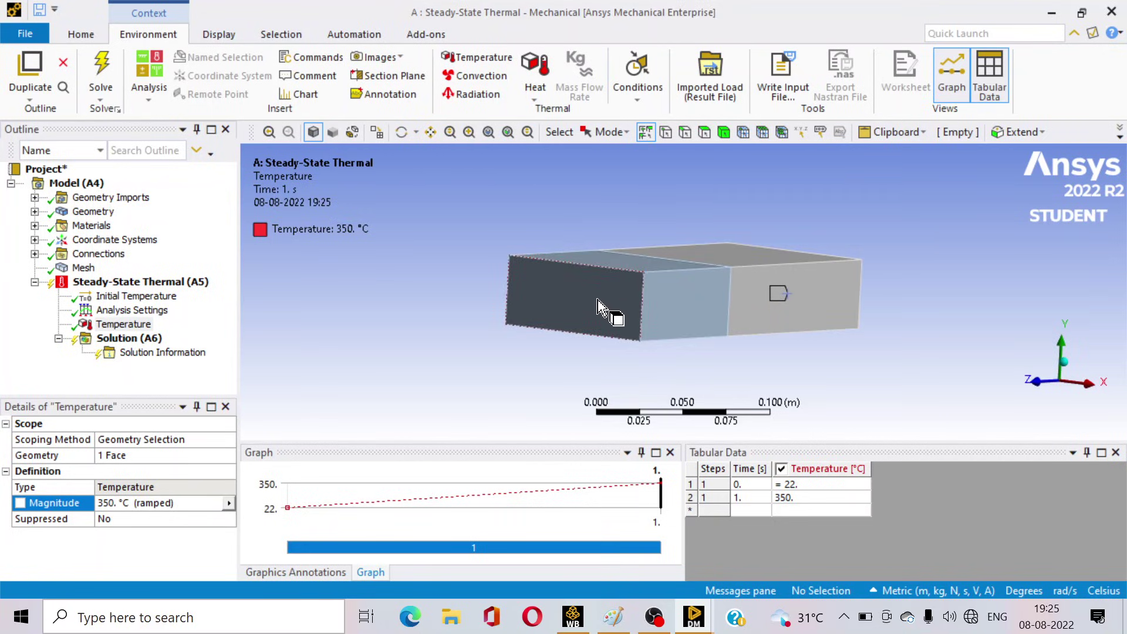
click(189, 287)
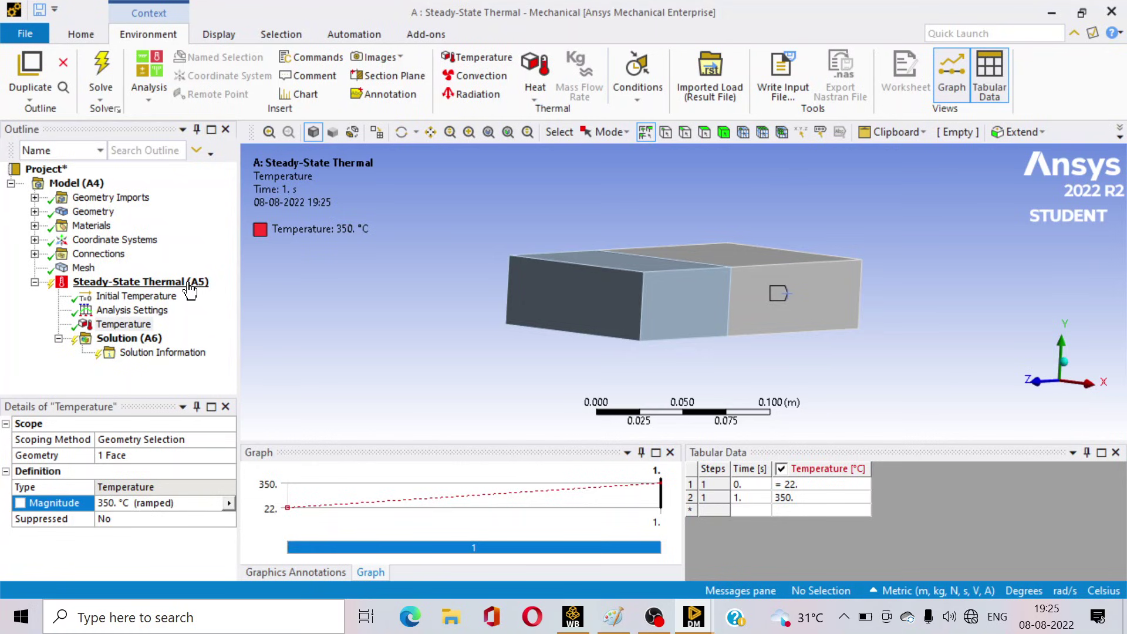
right_click(189, 287)
mouse_move(206, 288)
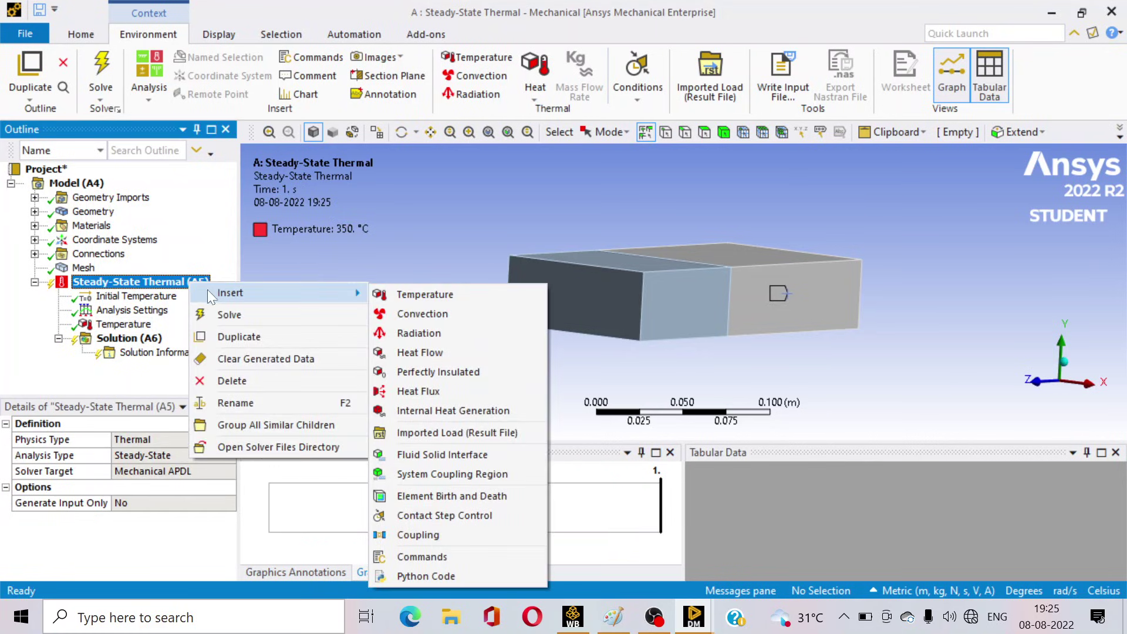
click(387, 288)
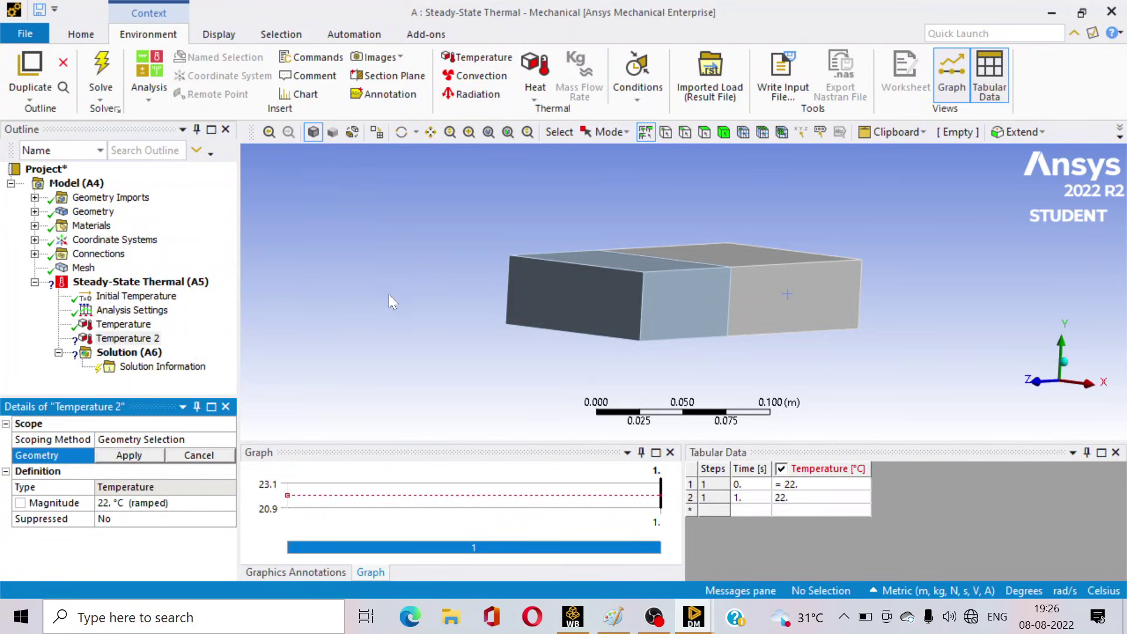
click(581, 291)
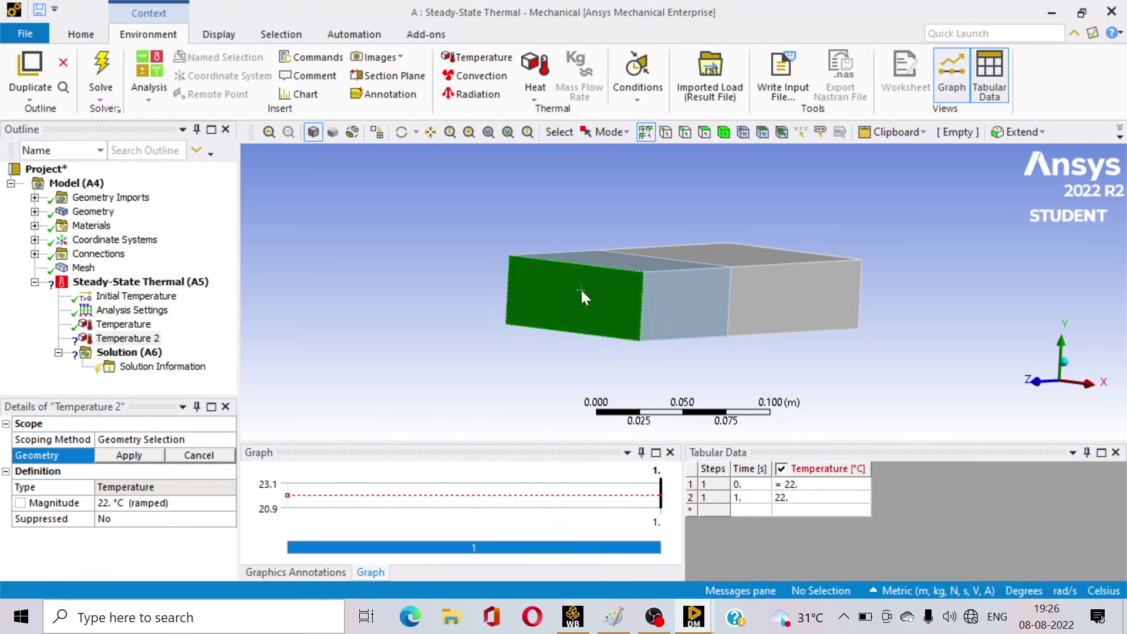
click(151, 455)
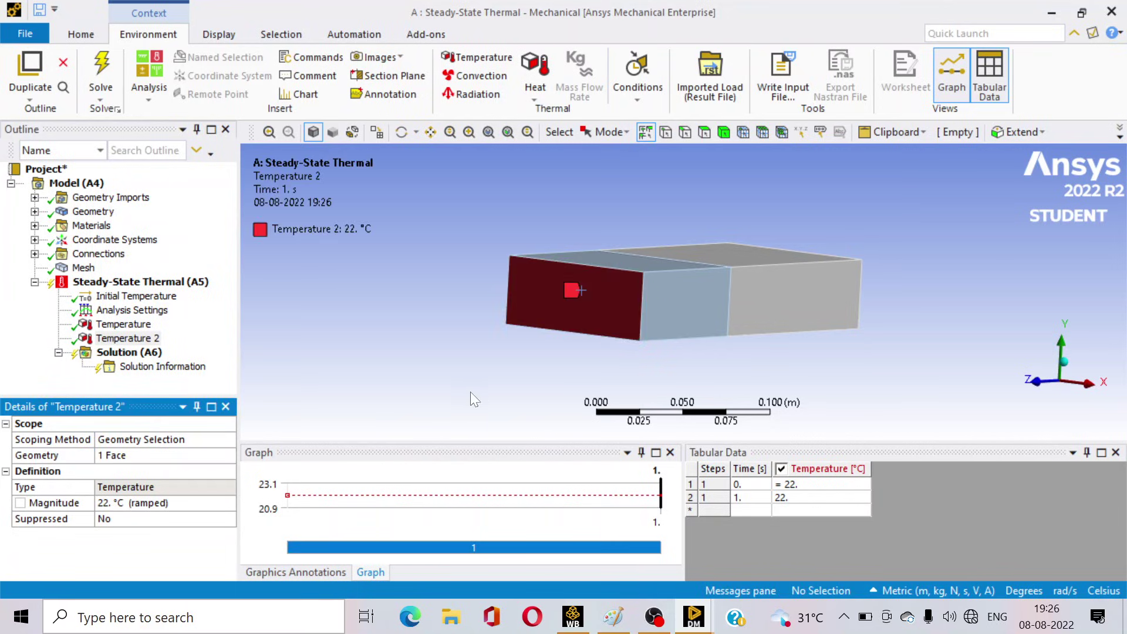
click(125, 505)
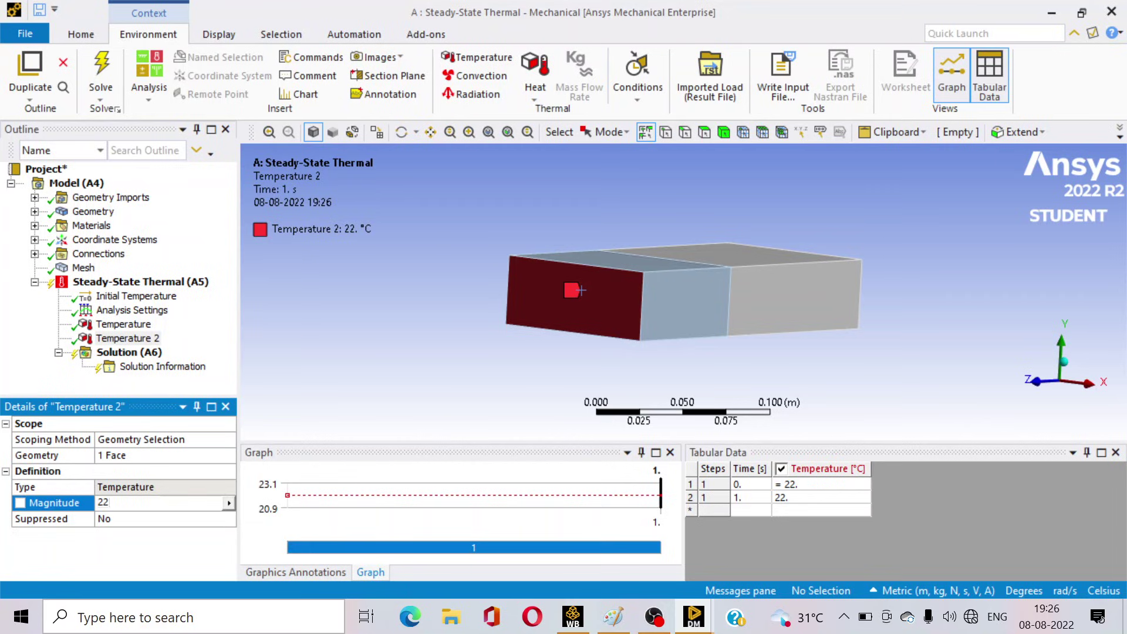
key(Return)
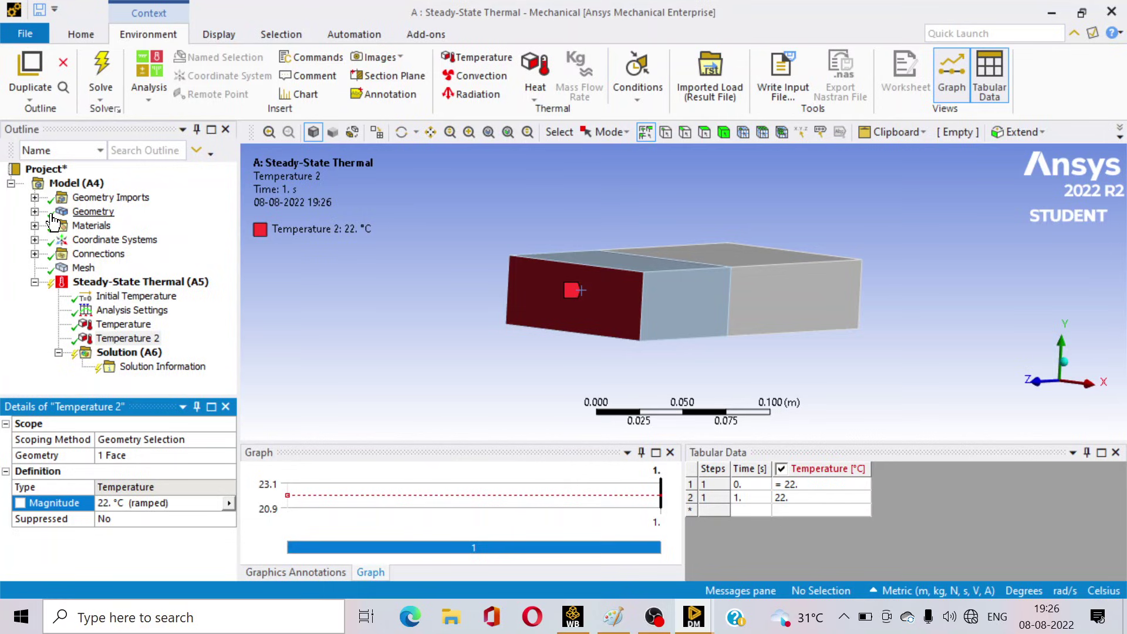
Assign Copper as the material of the longer 120 mm solid body.
click(34, 211)
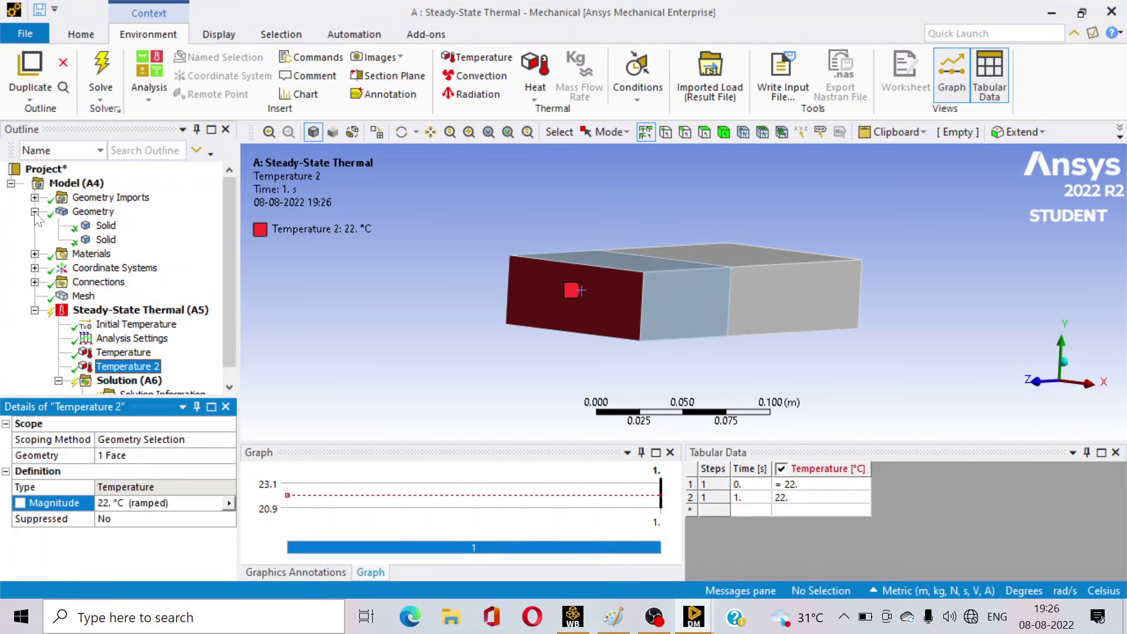
click(106, 226)
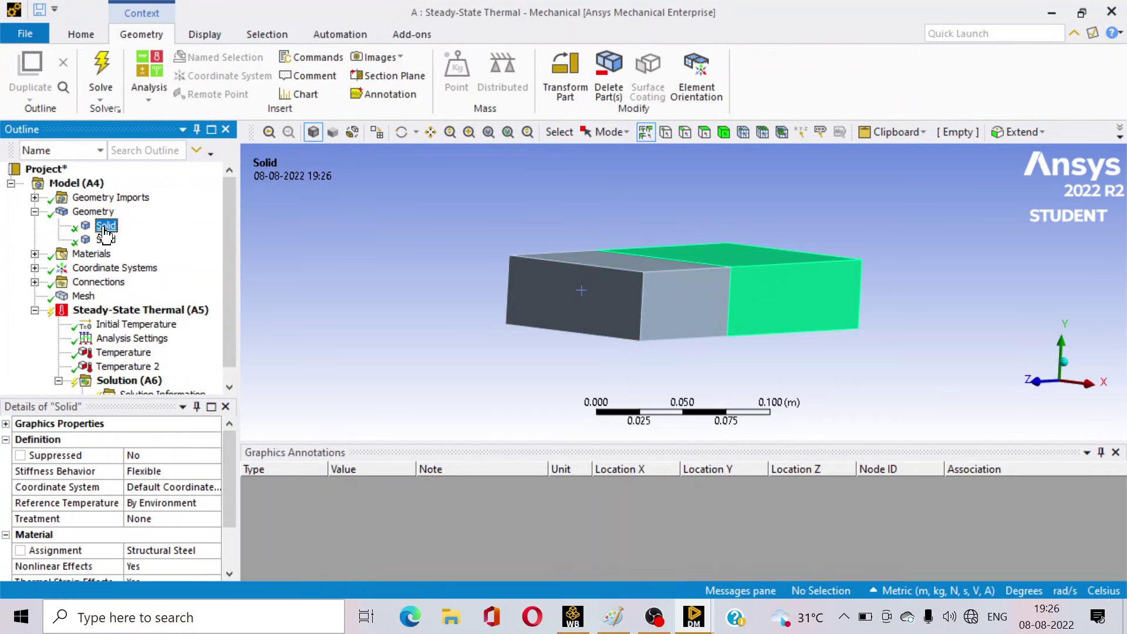
middle_drag(967, 371, 491, 335)
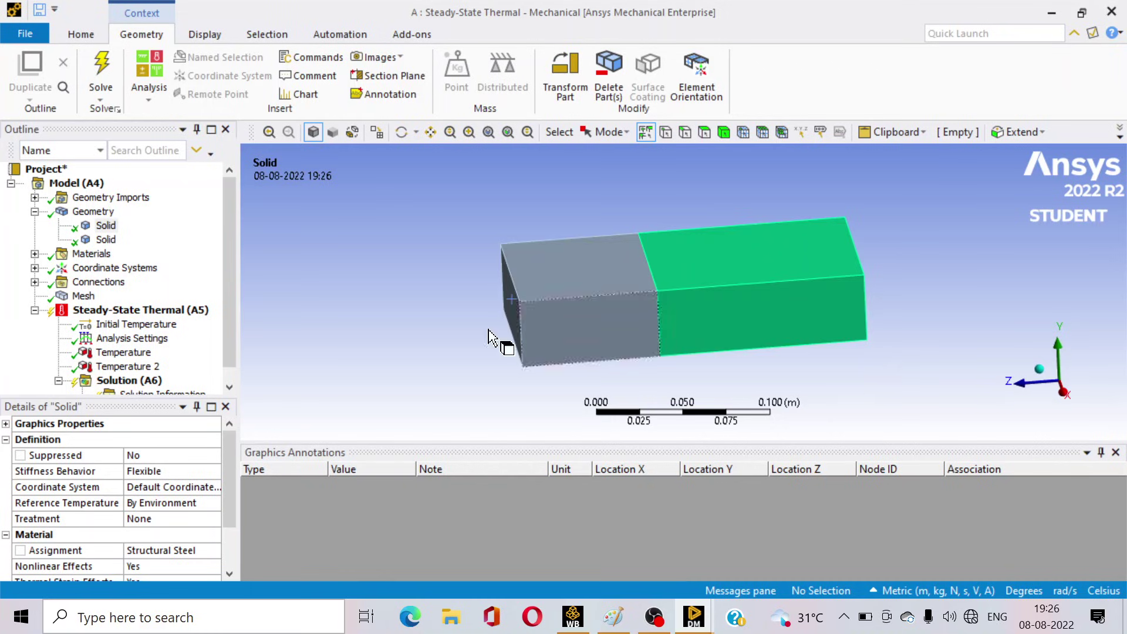
click(101, 240)
click(105, 226)
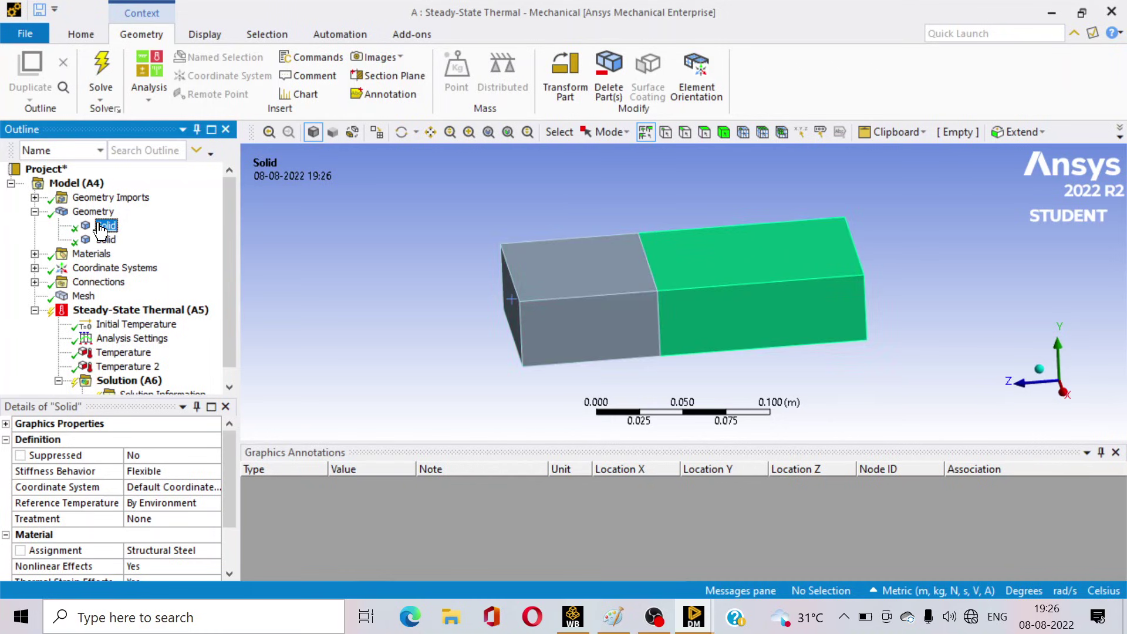
drag(238, 315, 237, 332)
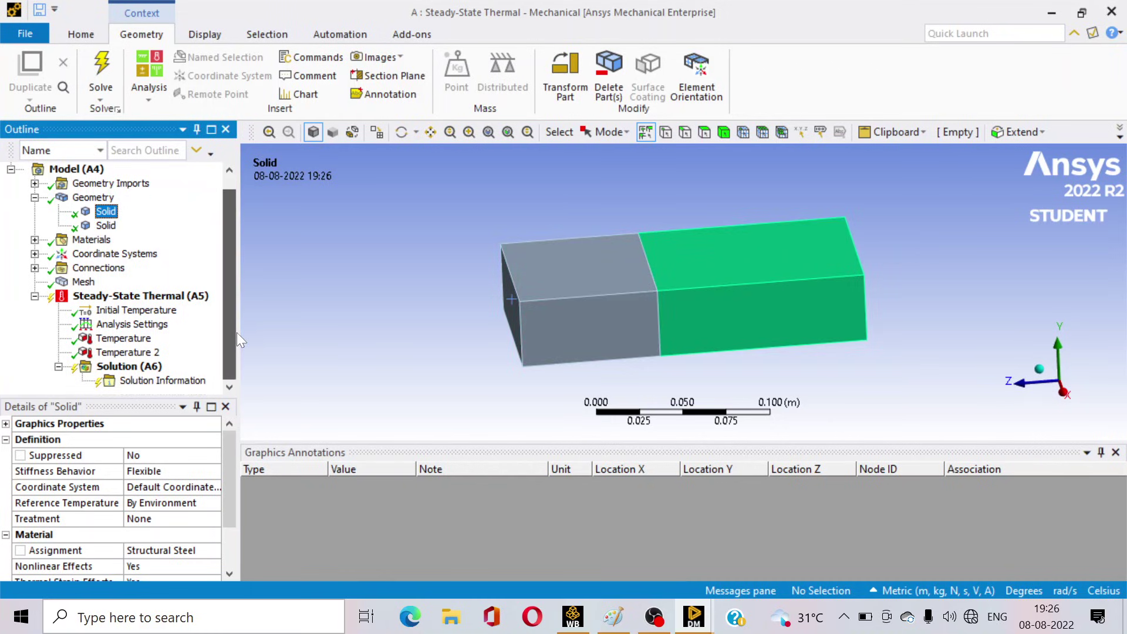
click(106, 226)
click(105, 211)
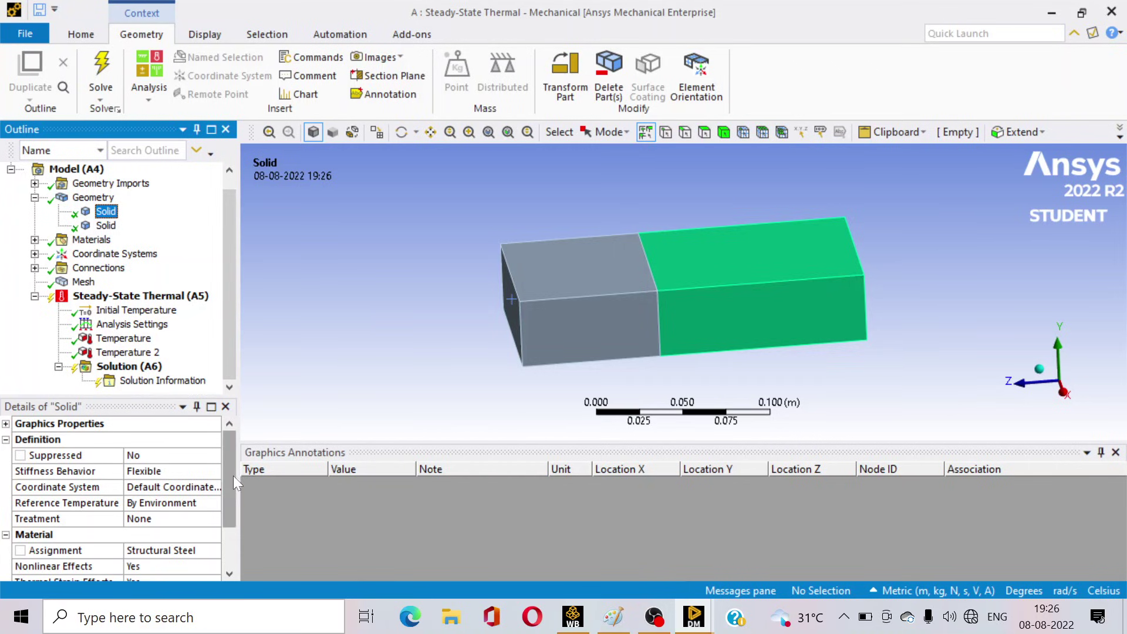
drag(234, 476, 225, 496)
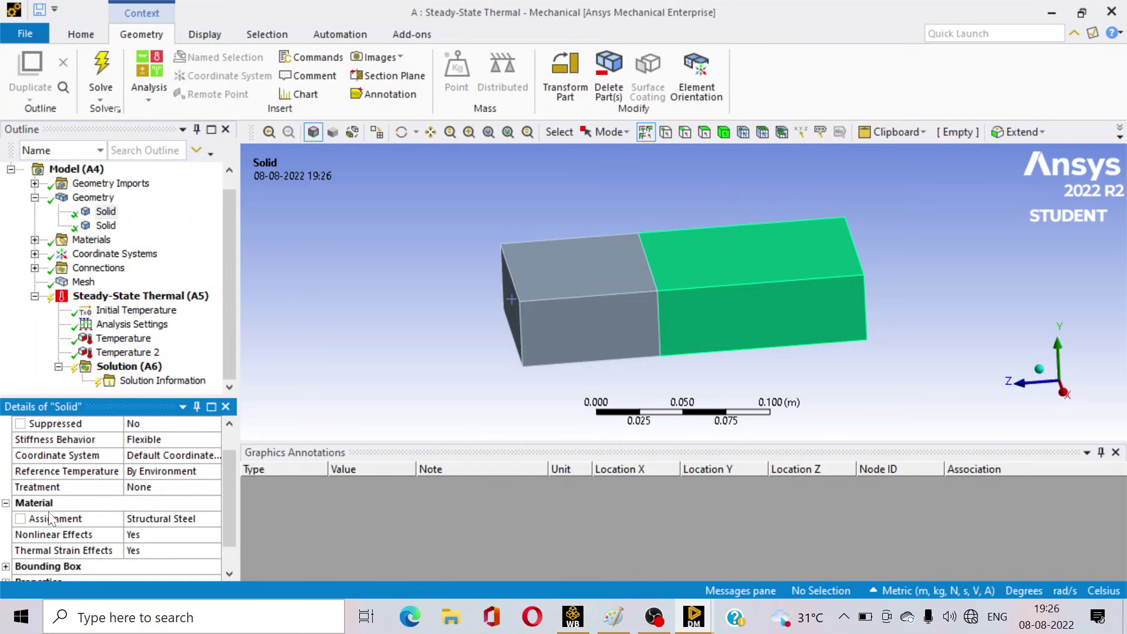
click(175, 520)
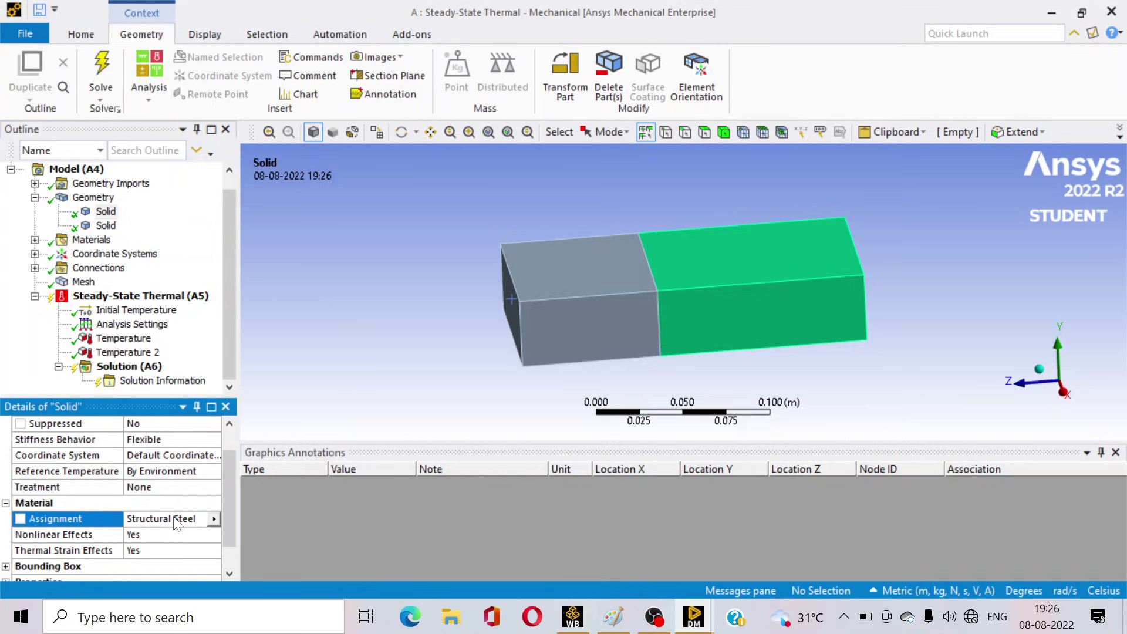
click(214, 520)
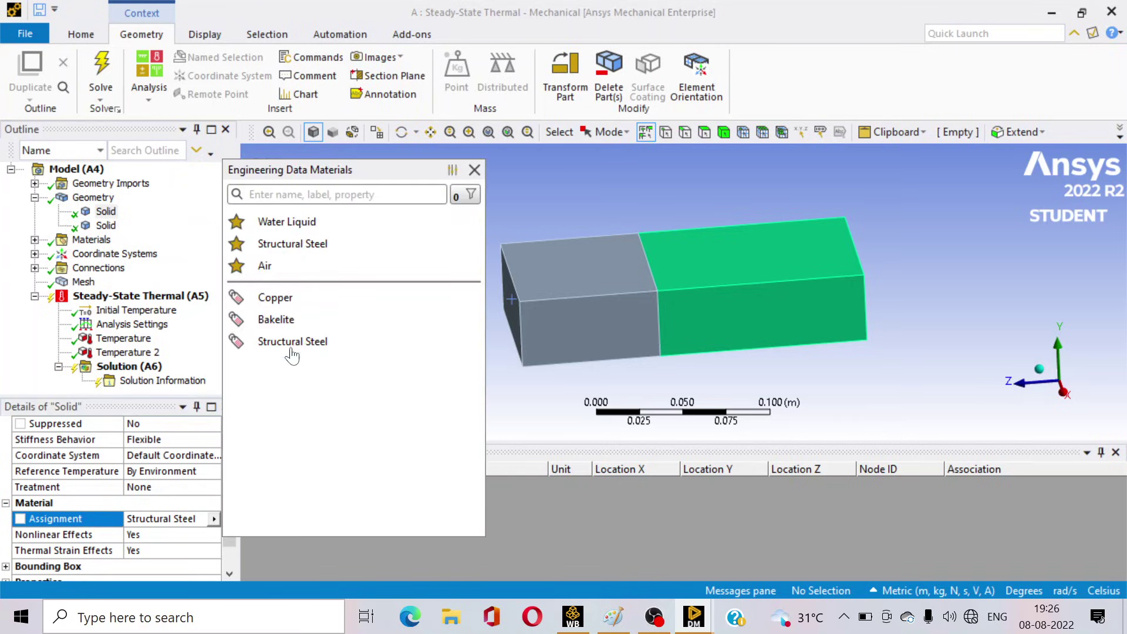
click(317, 303)
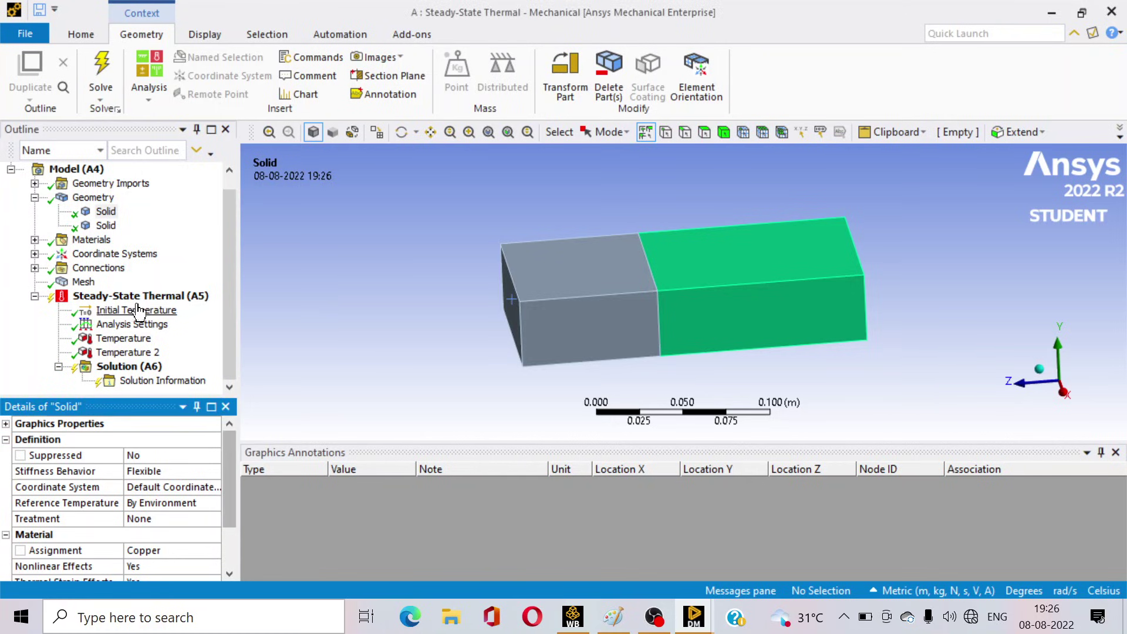
Assign Bakelite as the material of the shorter 80 mm solid body.
click(106, 226)
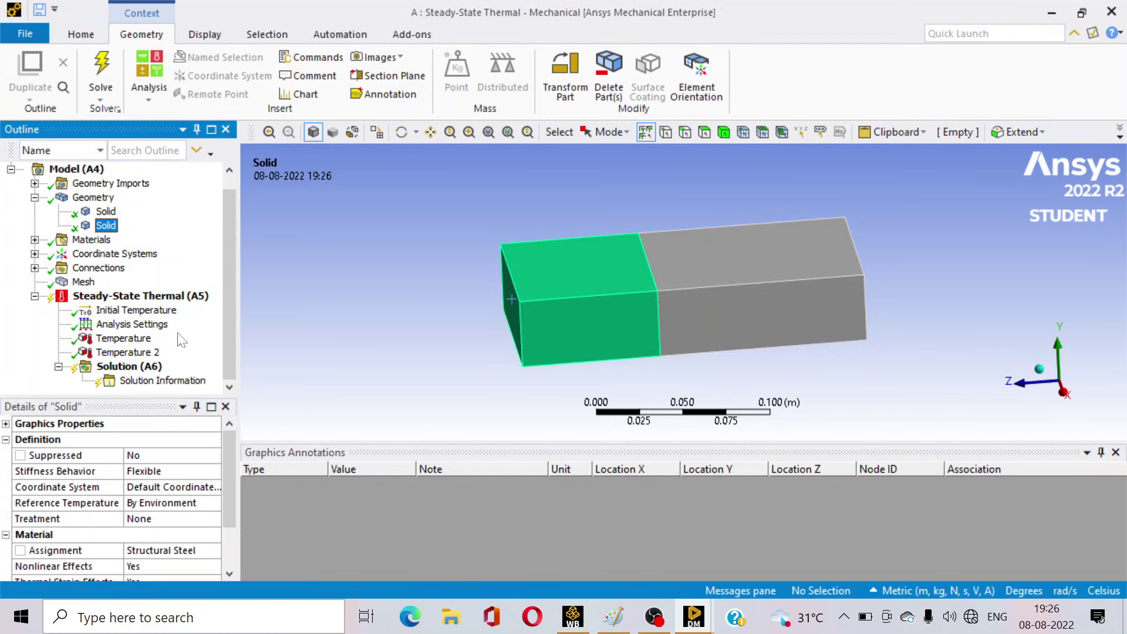
click(182, 555)
click(214, 549)
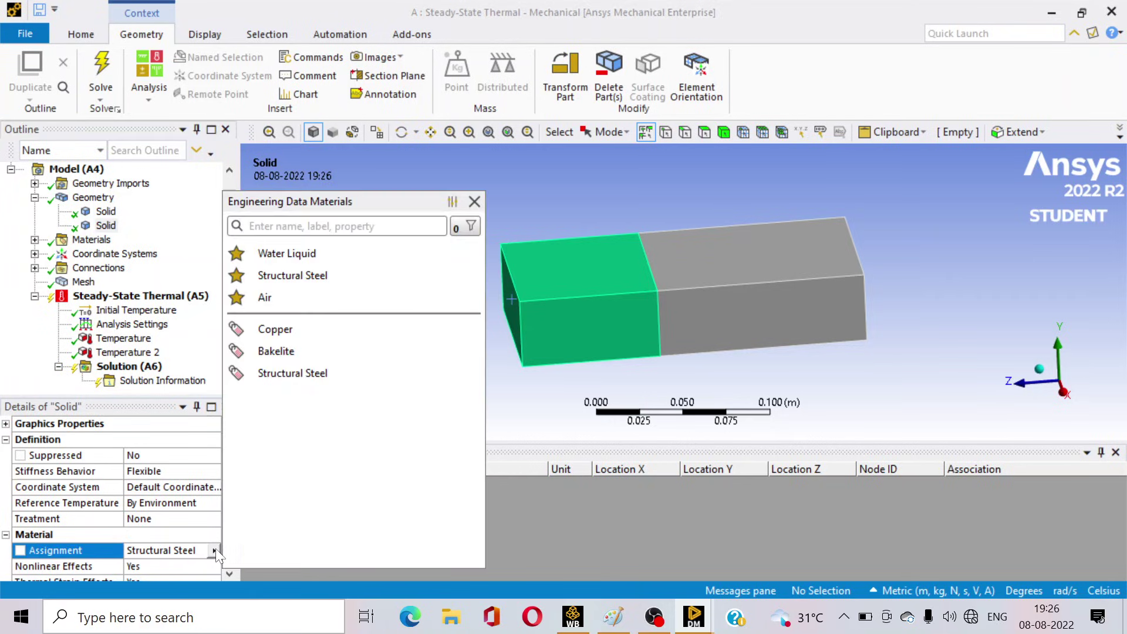
click(301, 351)
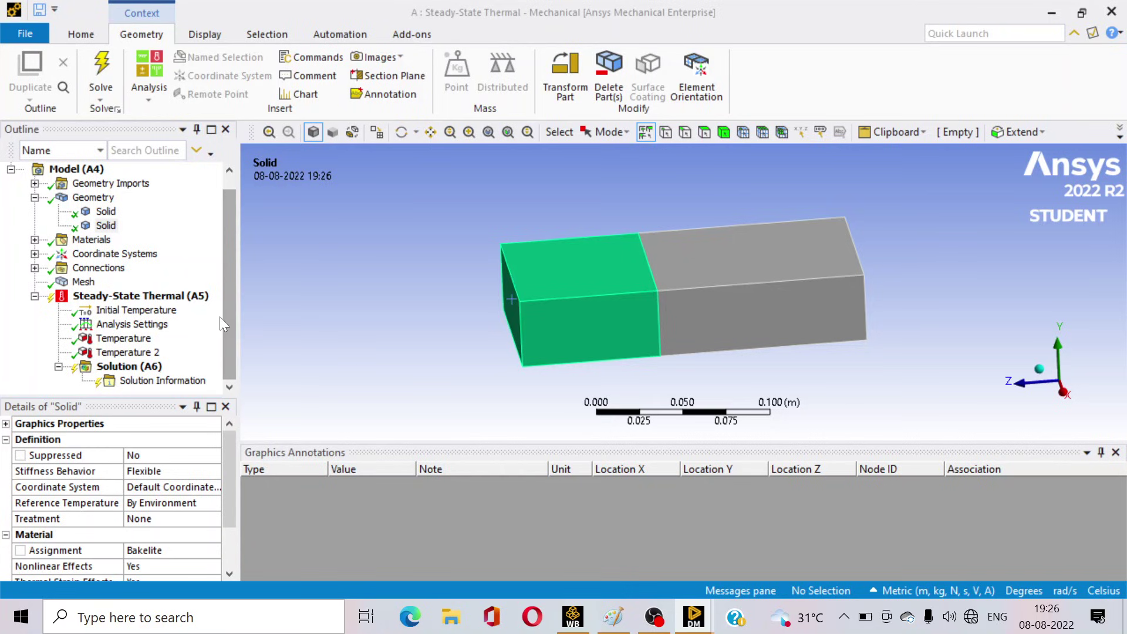
click(224, 351)
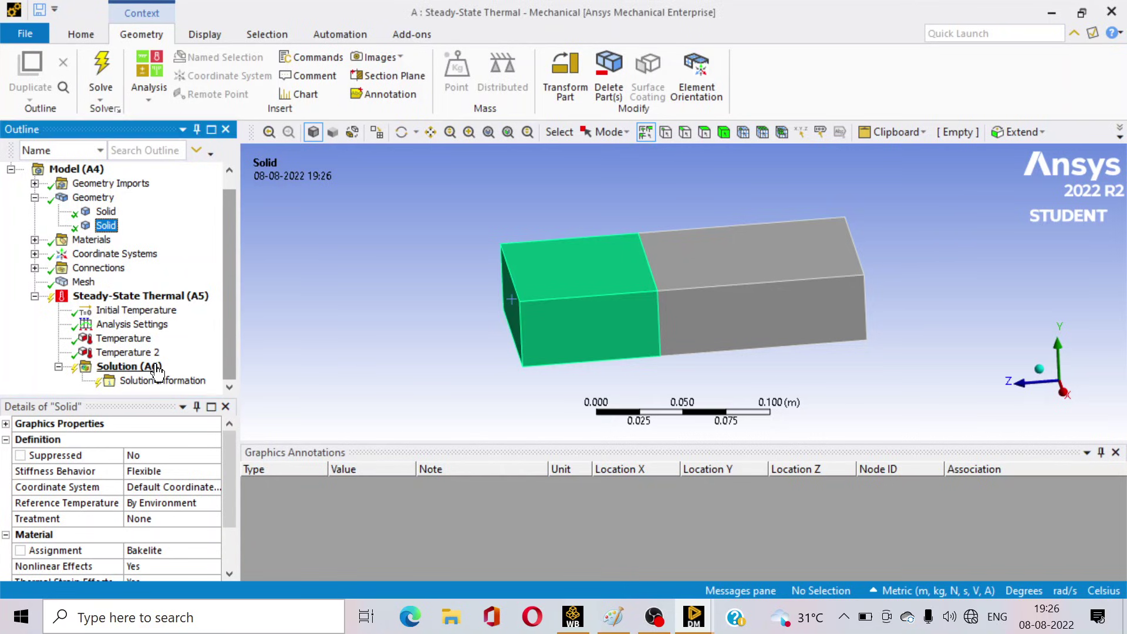
Review both Temperature loads and check which end face of the block each one is applied to.
click(145, 341)
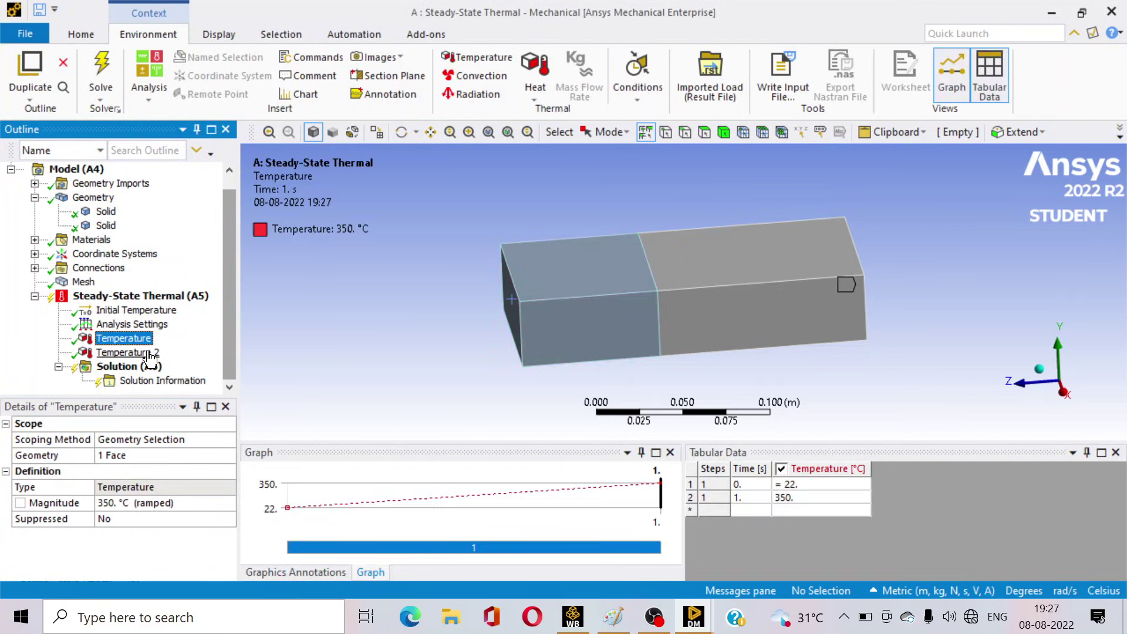
middle_drag(888, 367, 833, 382)
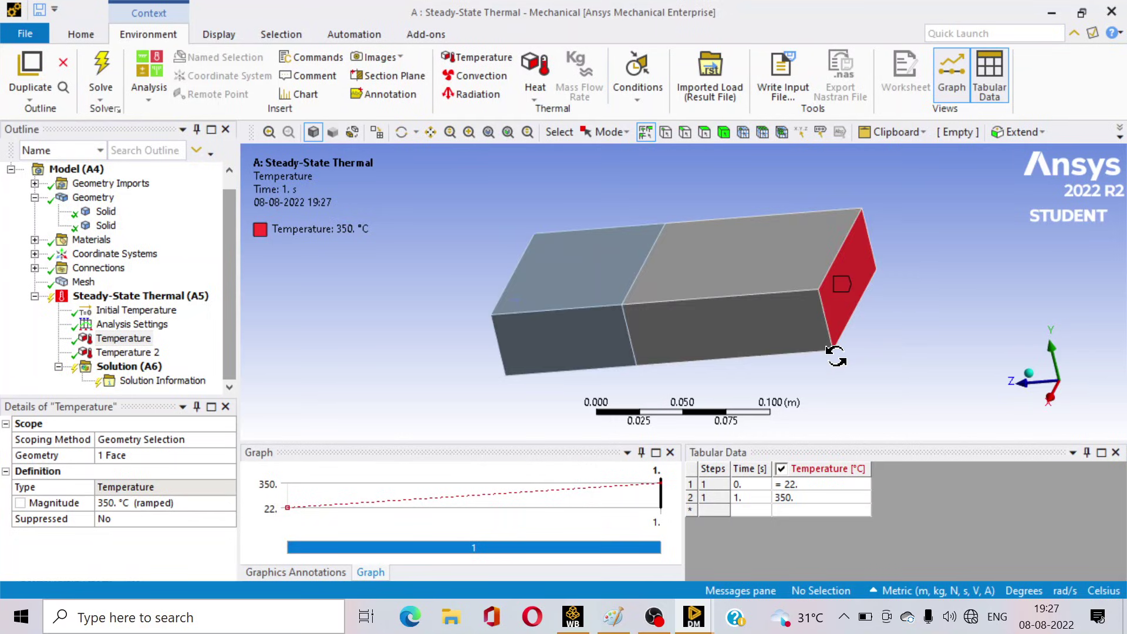
click(127, 352)
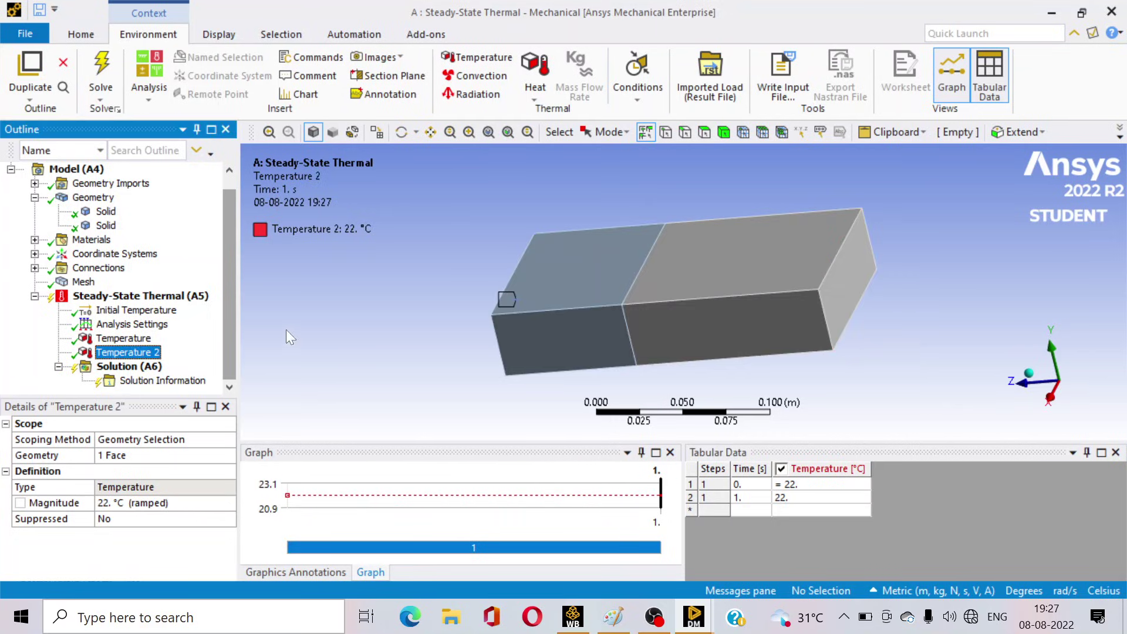
middle_drag(503, 297, 534, 315)
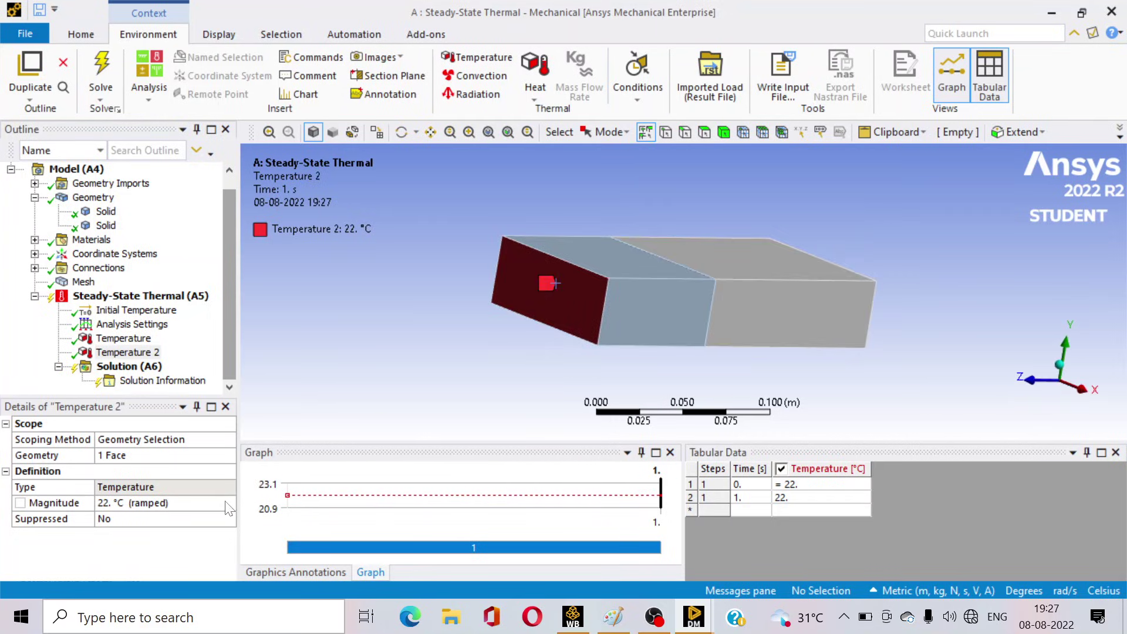
middle_drag(448, 343, 352, 344)
shift+middle_drag(731, 229, 793, 340)
mouse_move(808, 183)
middle_down()
mouse_move(814, 205)
mouse_move(812, 196)
middle_up()
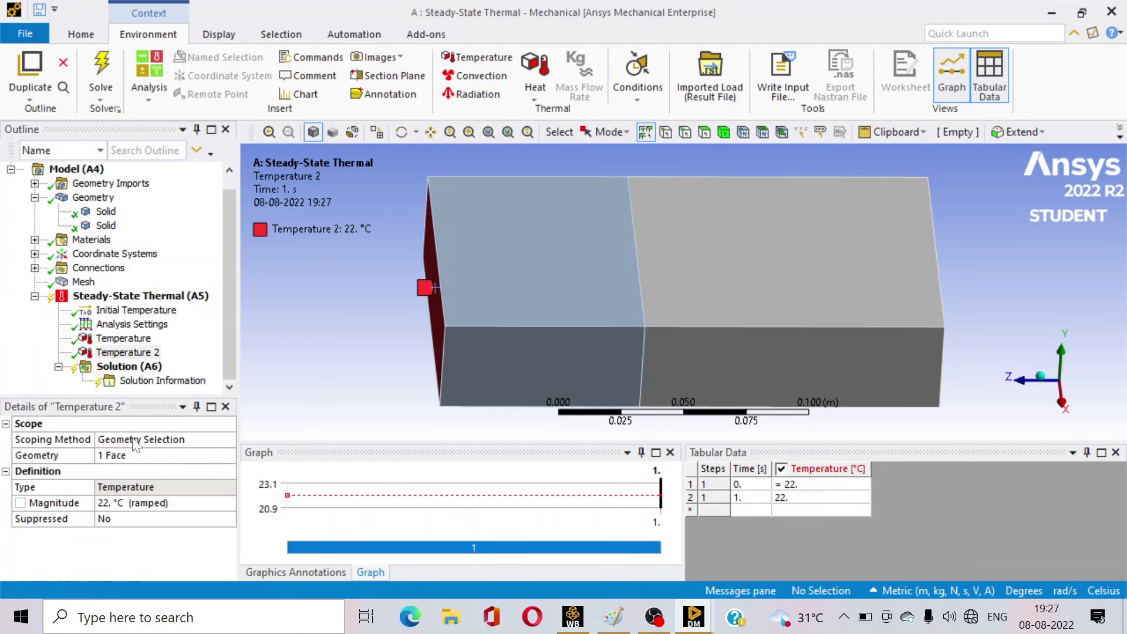
Add a thermal Temperature result for all bodies to the solution and solve the analysis.
click(121, 368)
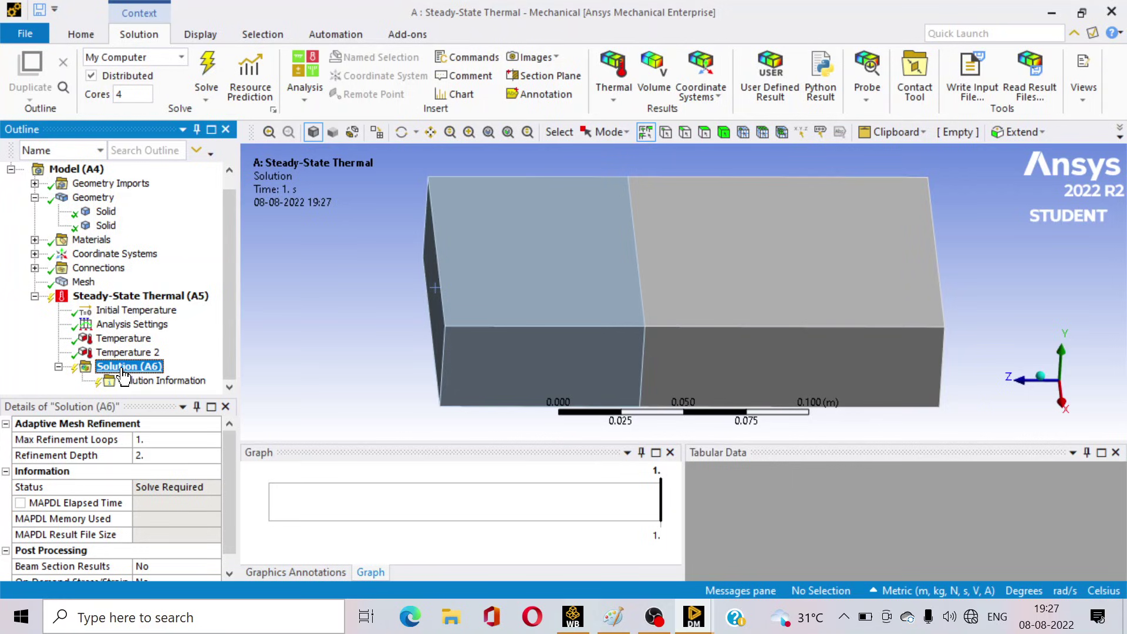
right_click(122, 372)
mouse_move(146, 378)
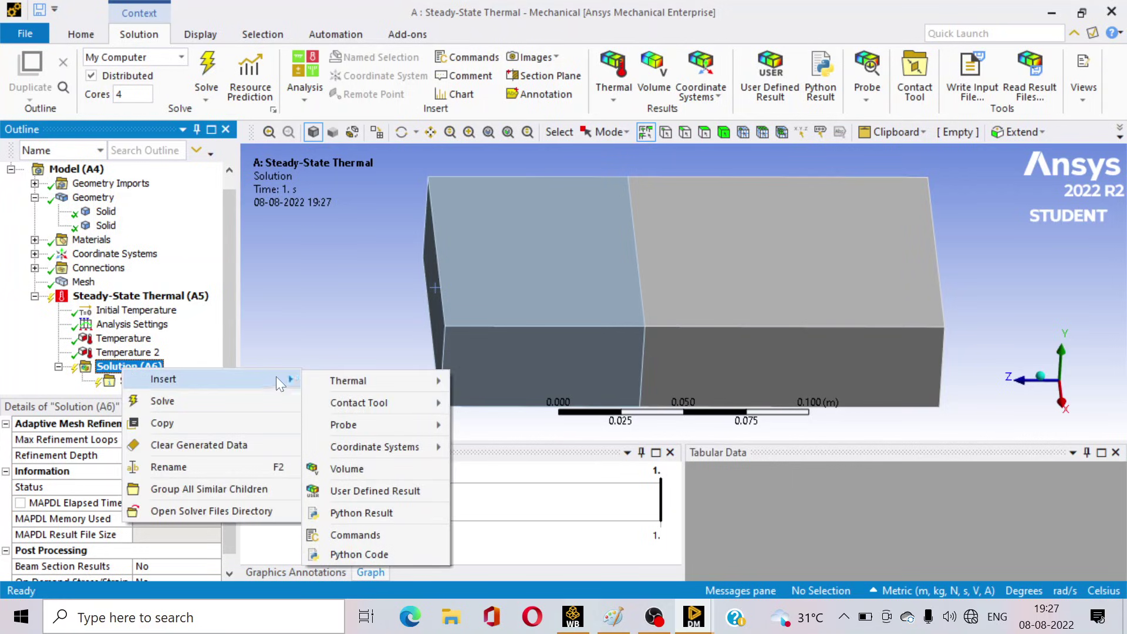
mouse_move(332, 379)
click(492, 382)
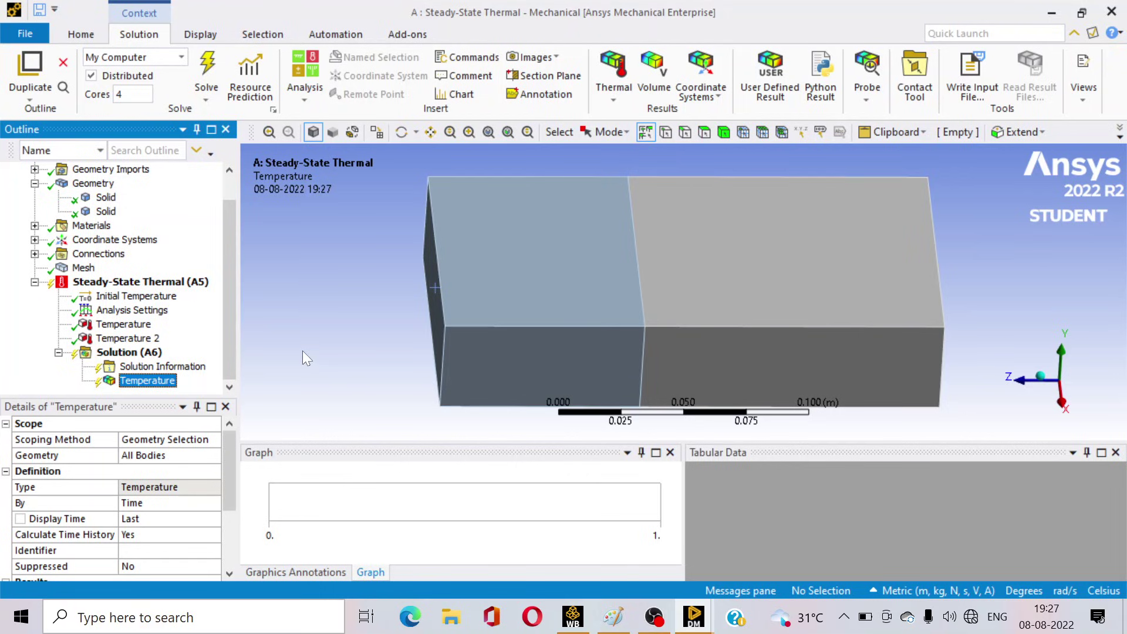
click(209, 68)
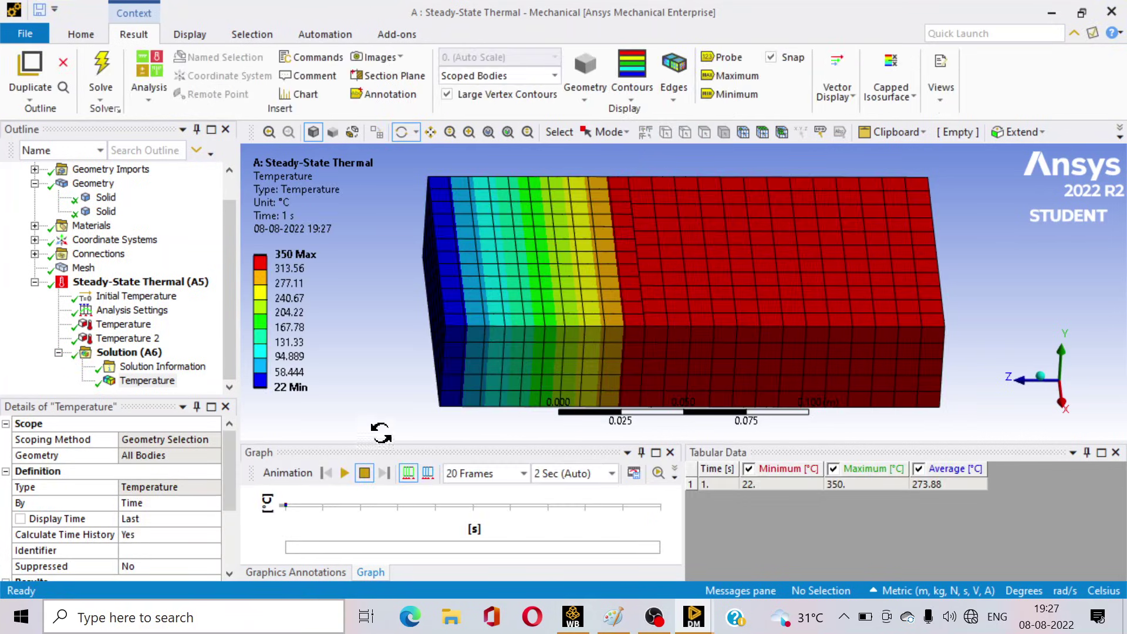
Examine the temperature contours on all sides of the block and probe the temperature near the interface between the two bodies.
drag(1033, 345, 1007, 282)
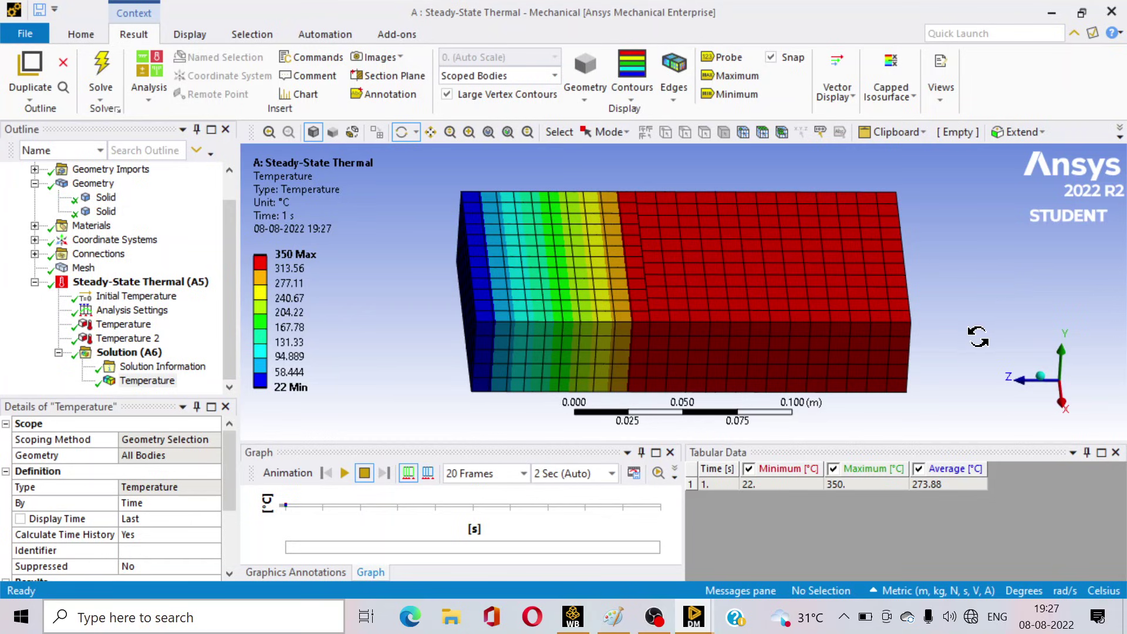
drag(978, 332, 1022, 387)
scroll(550, 337, up, 2)
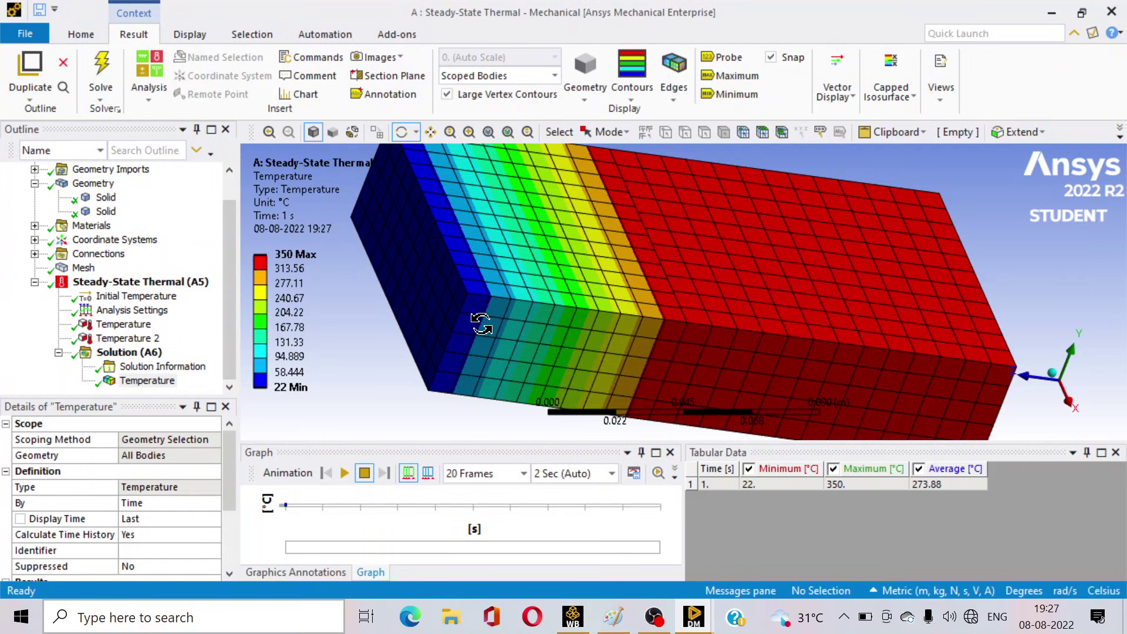
scroll(473, 320, down, 2)
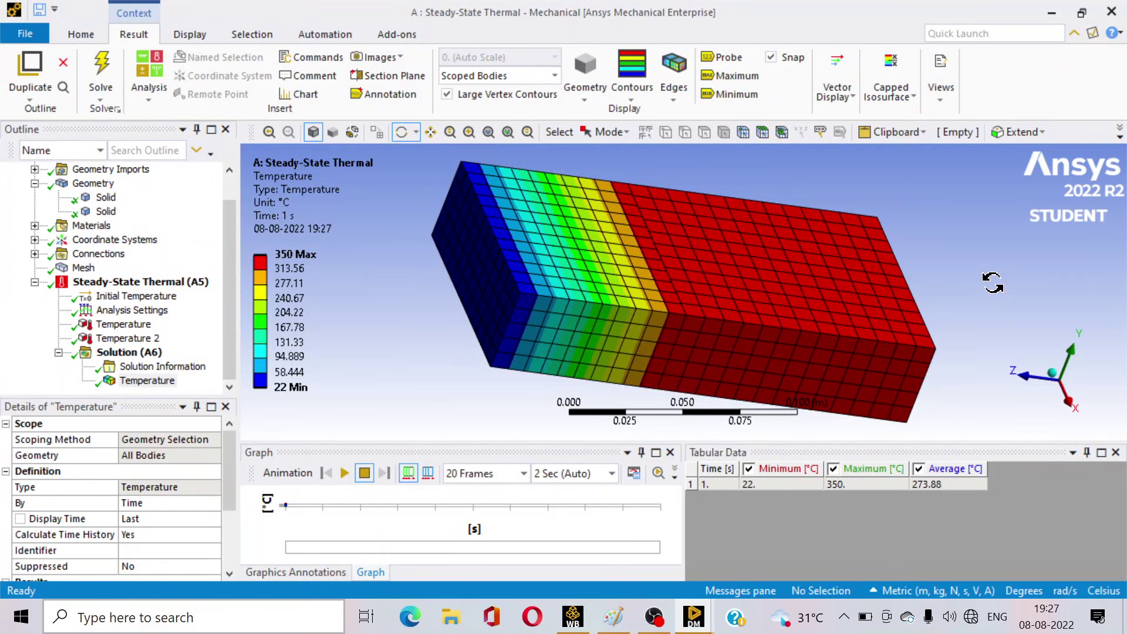
drag(991, 271, 970, 280)
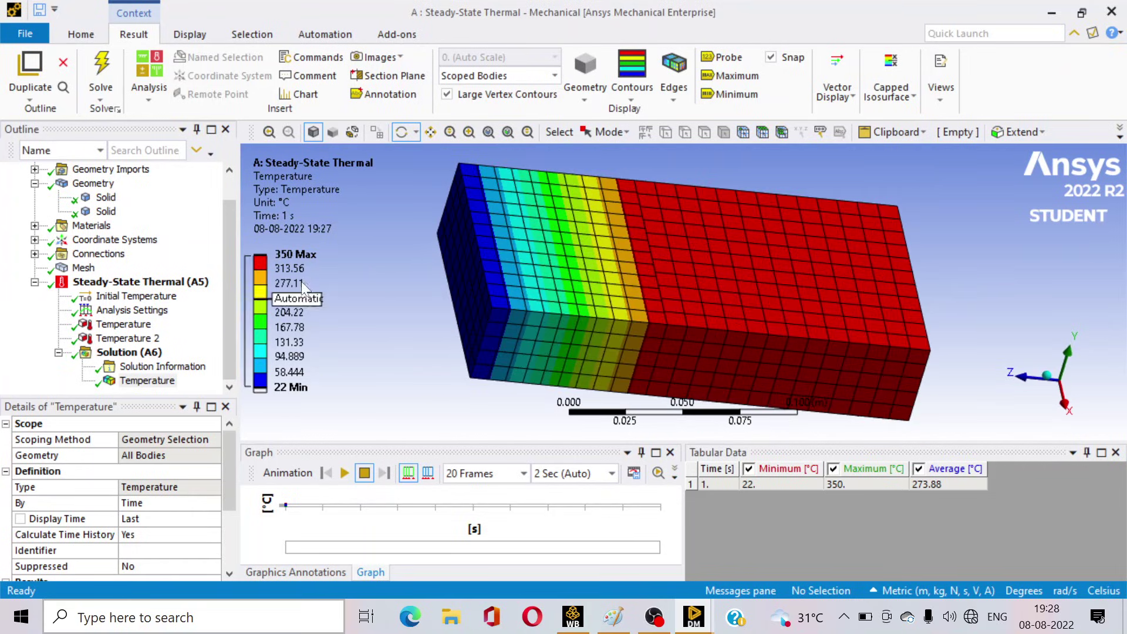
drag(1002, 298, 856, 282)
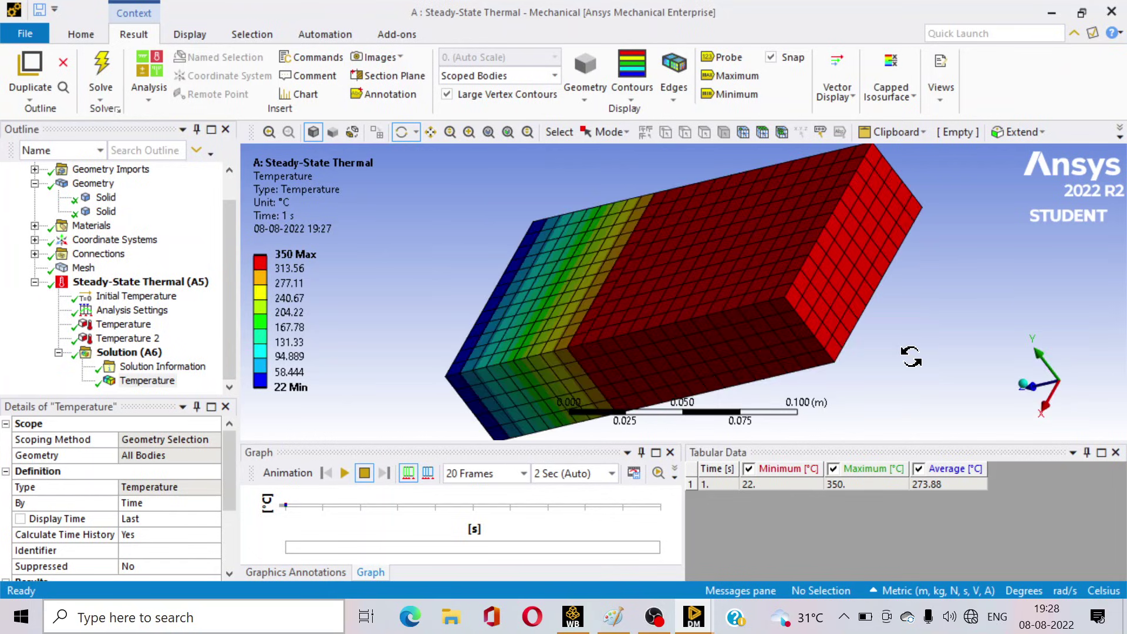
drag(916, 361, 1100, 336)
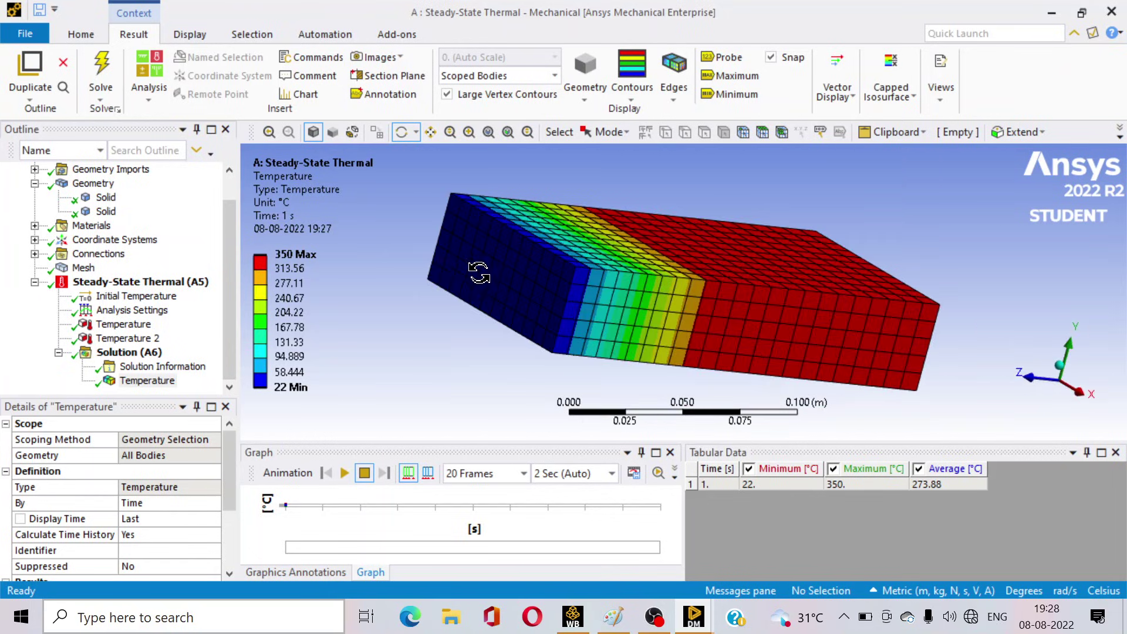
drag(992, 280, 943, 288)
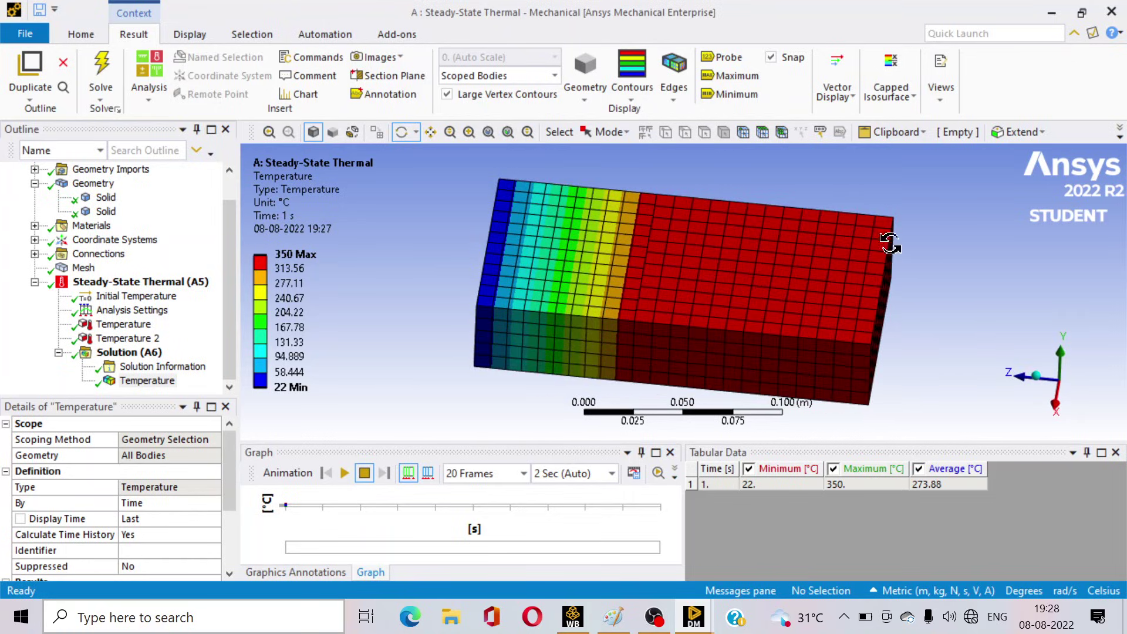
drag(862, 319, 974, 233)
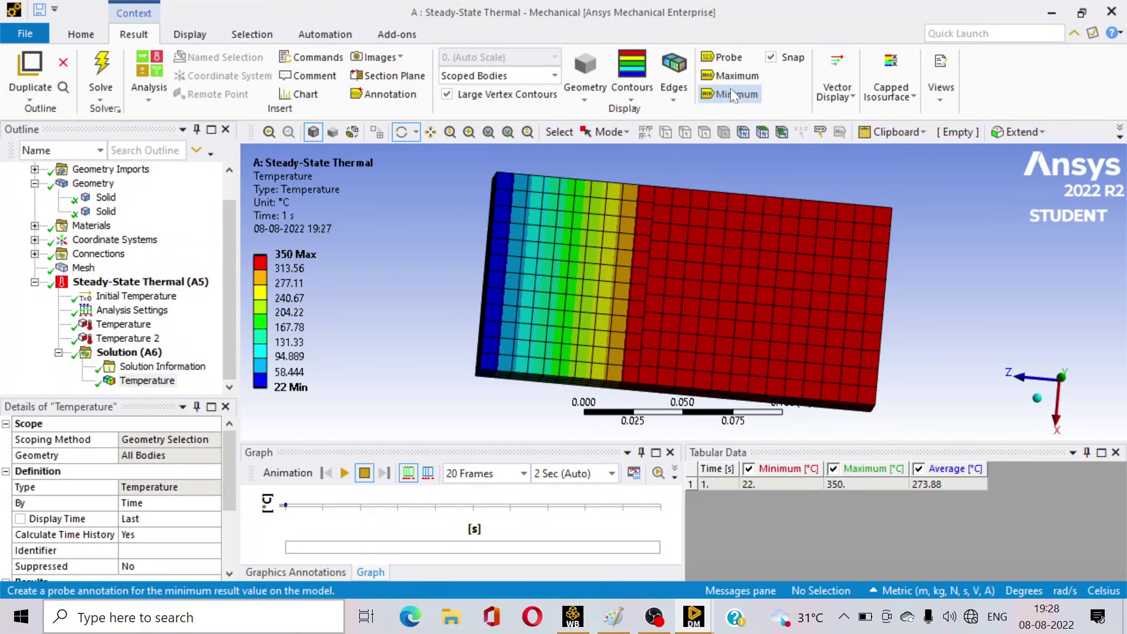
click(731, 61)
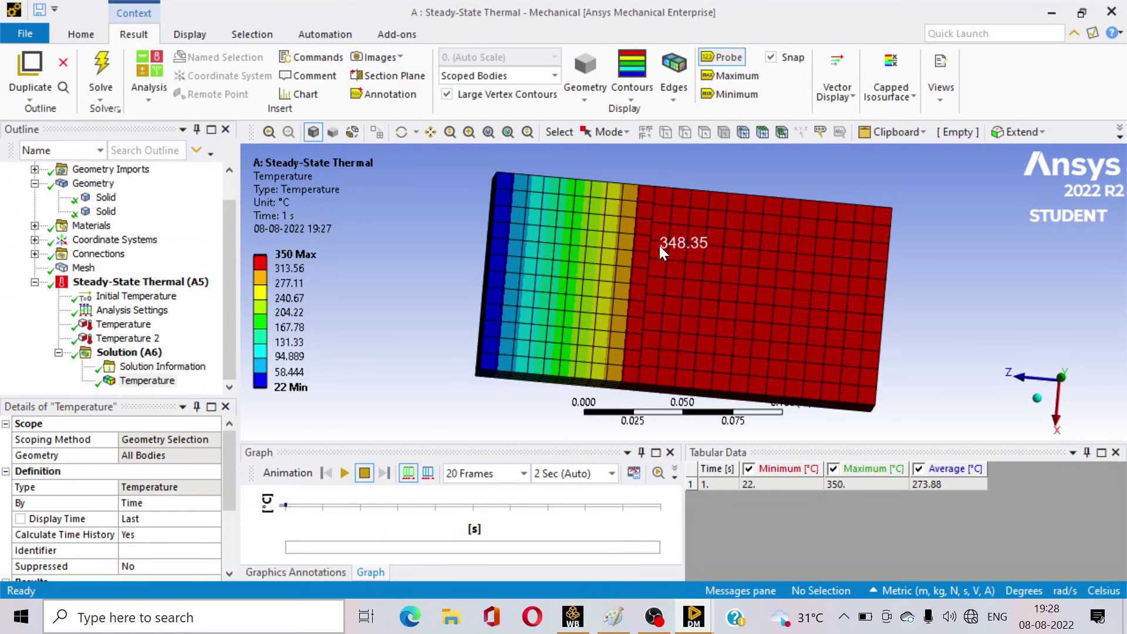
Replace the element edges on the temperature contour plot with the undeformed wireframe.
click(664, 93)
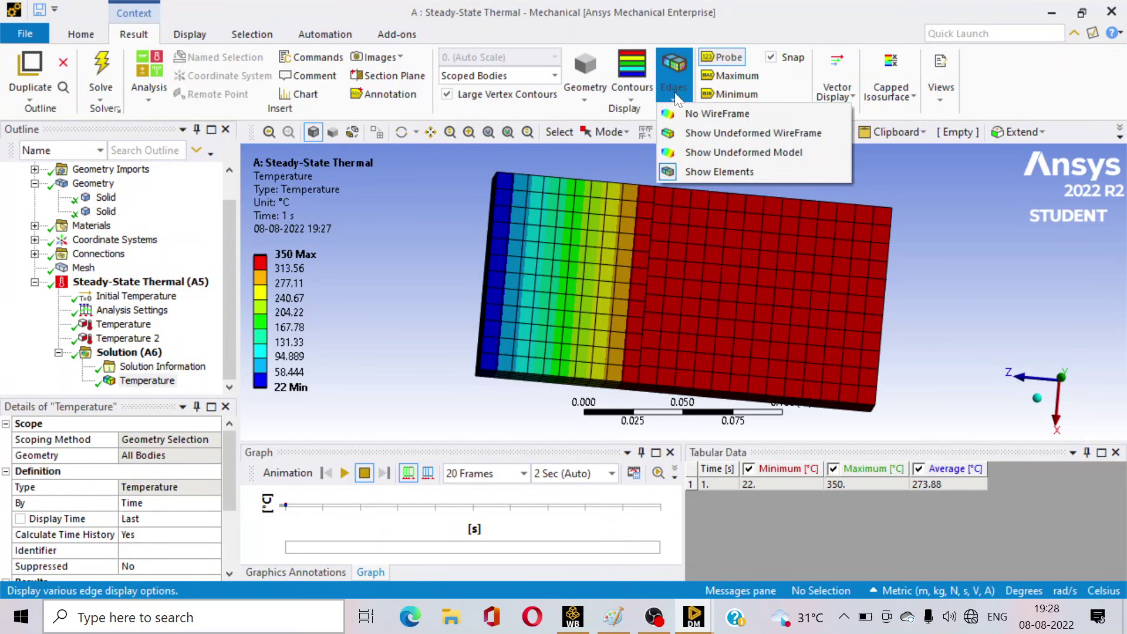
click(710, 132)
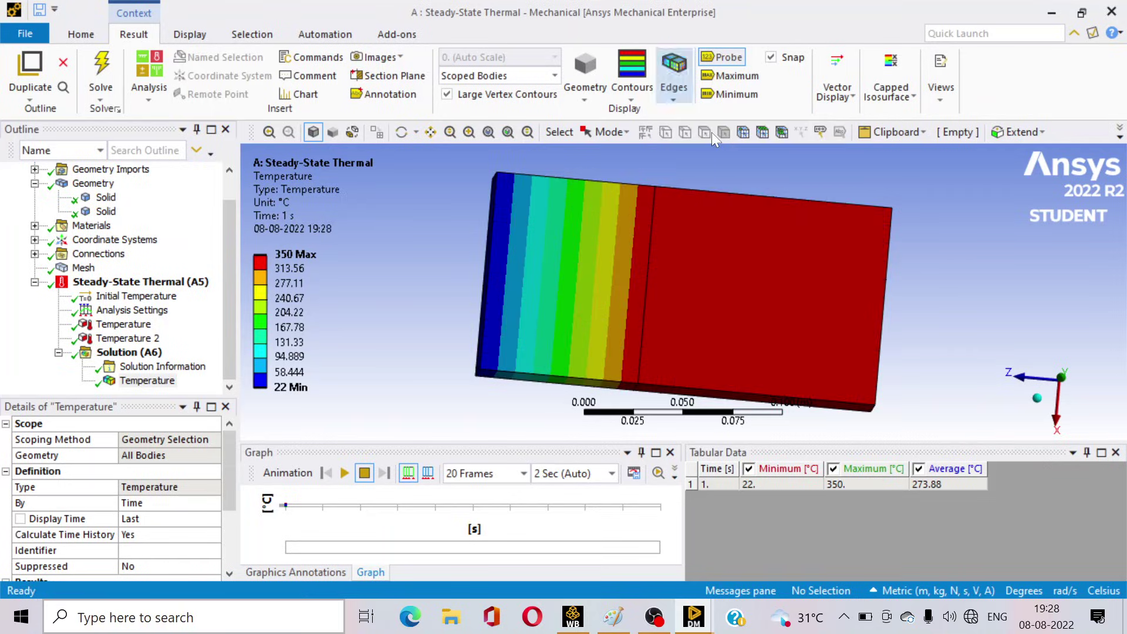
click(688, 87)
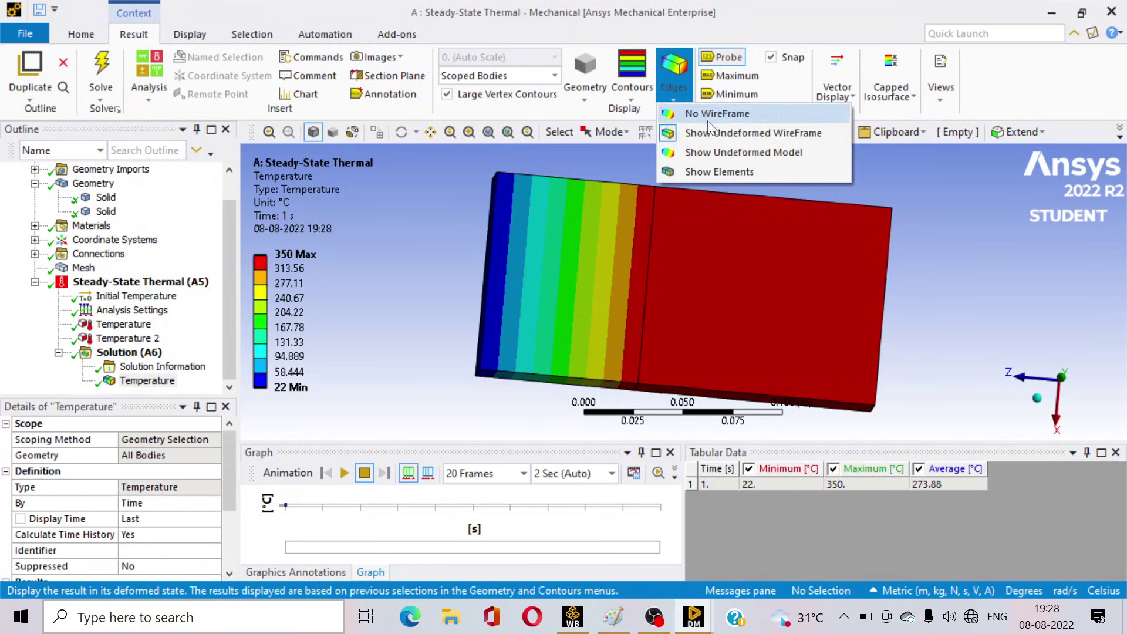
click(743, 134)
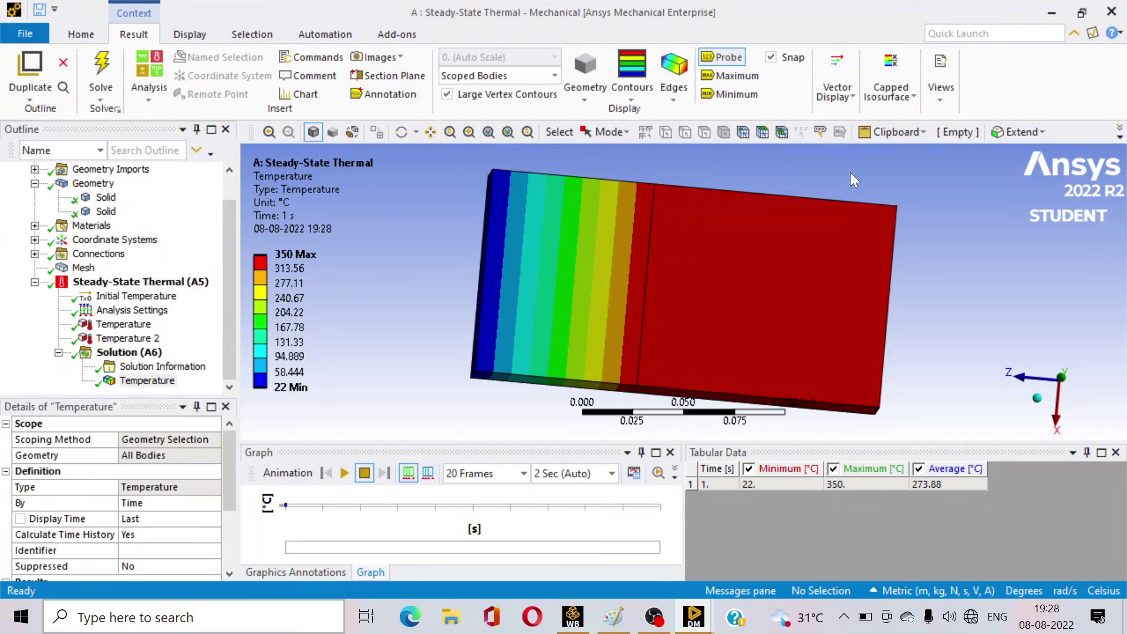
Examine the temperature contours across both bodies and play the result animation, viewing the block from its cold end.
middle_drag(850, 171, 846, 223)
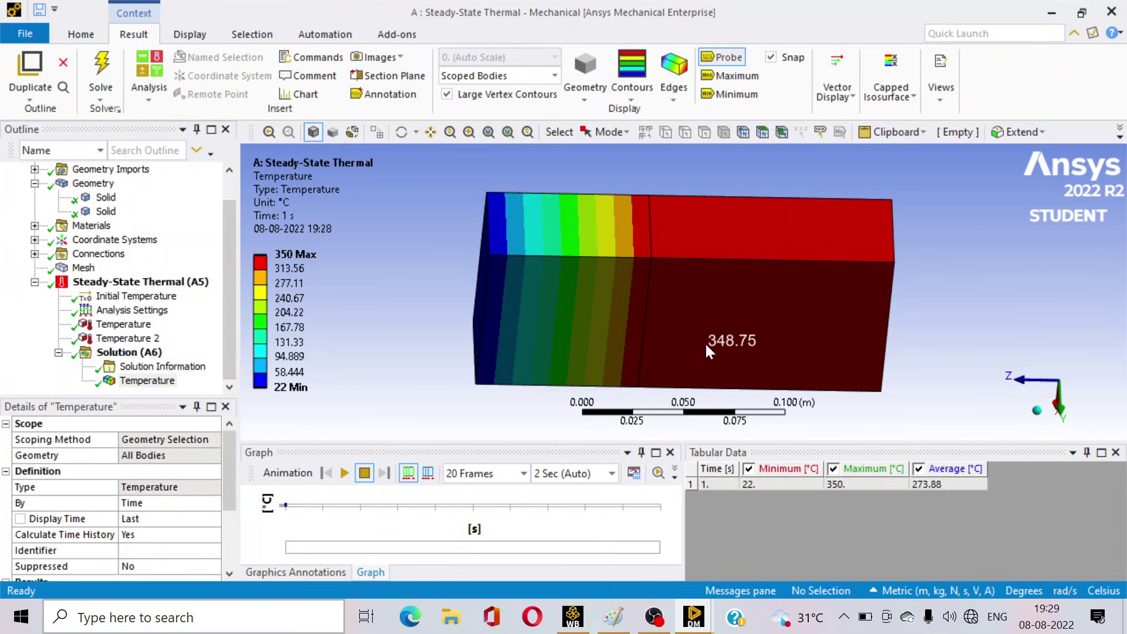
middle_drag(407, 372, 453, 367)
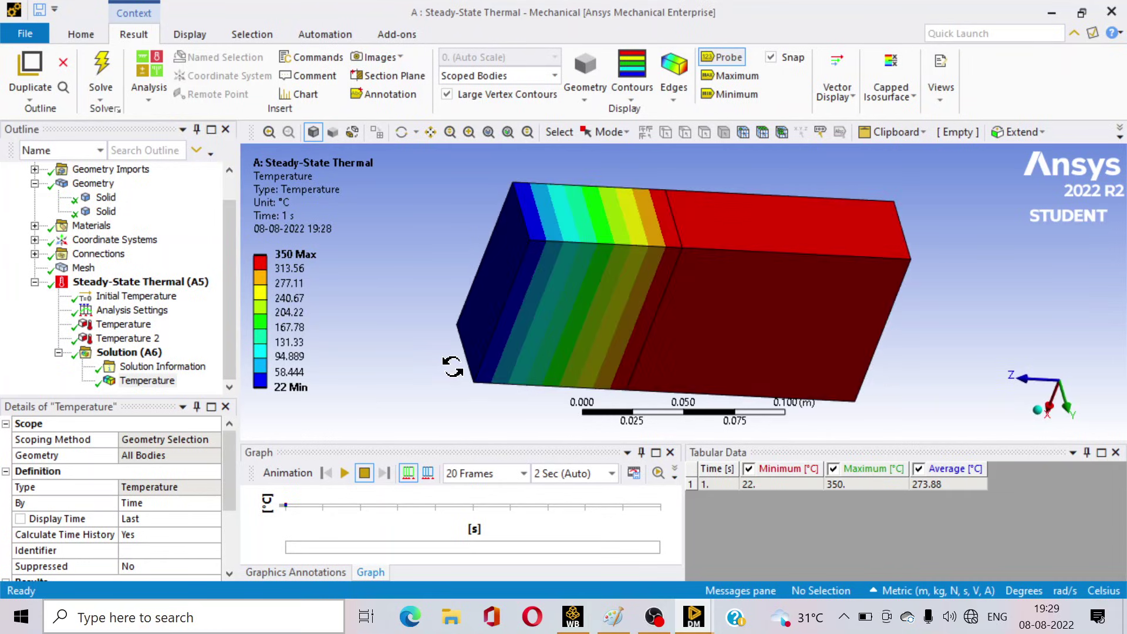
click(344, 473)
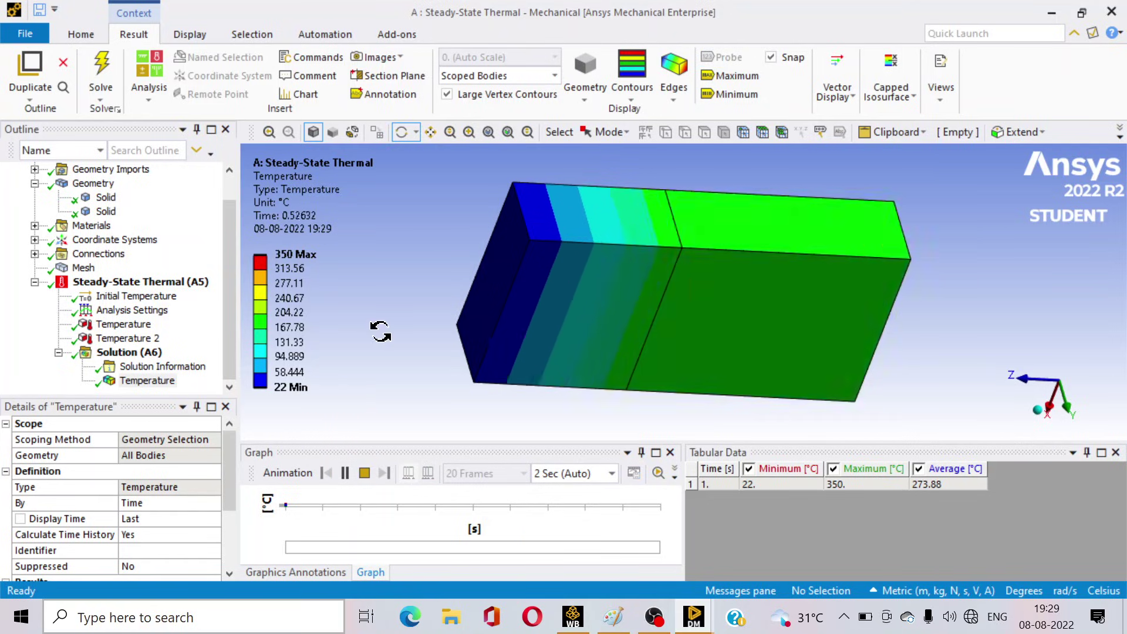
middle_drag(378, 329, 482, 317)
Display the temperature result with the undeformed model overlay and replay its animation.
click(678, 87)
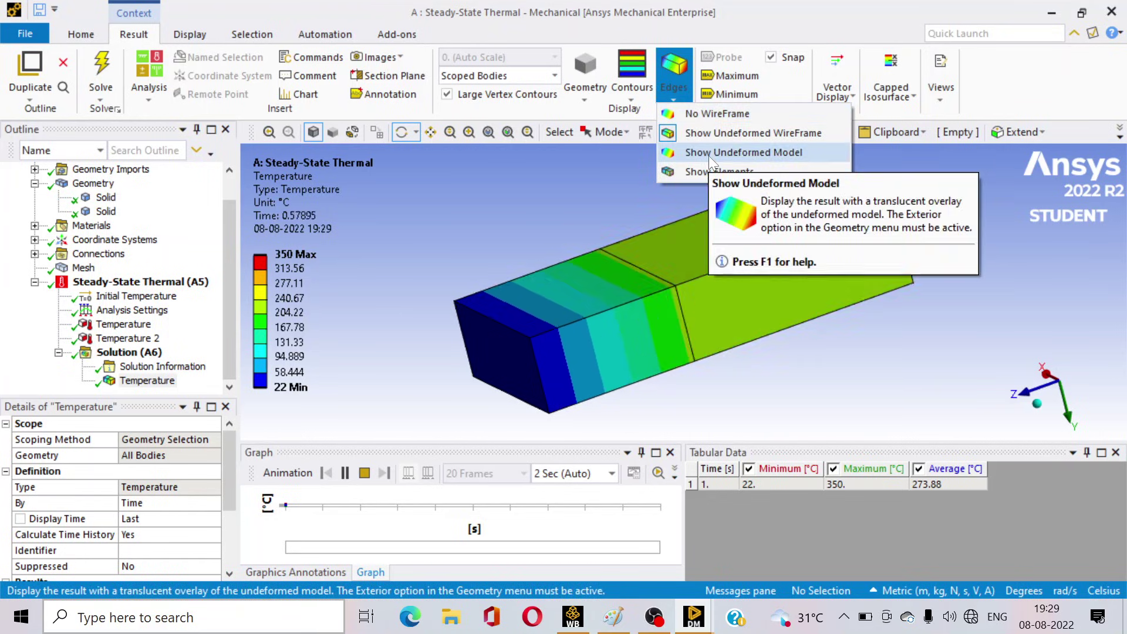
click(709, 153)
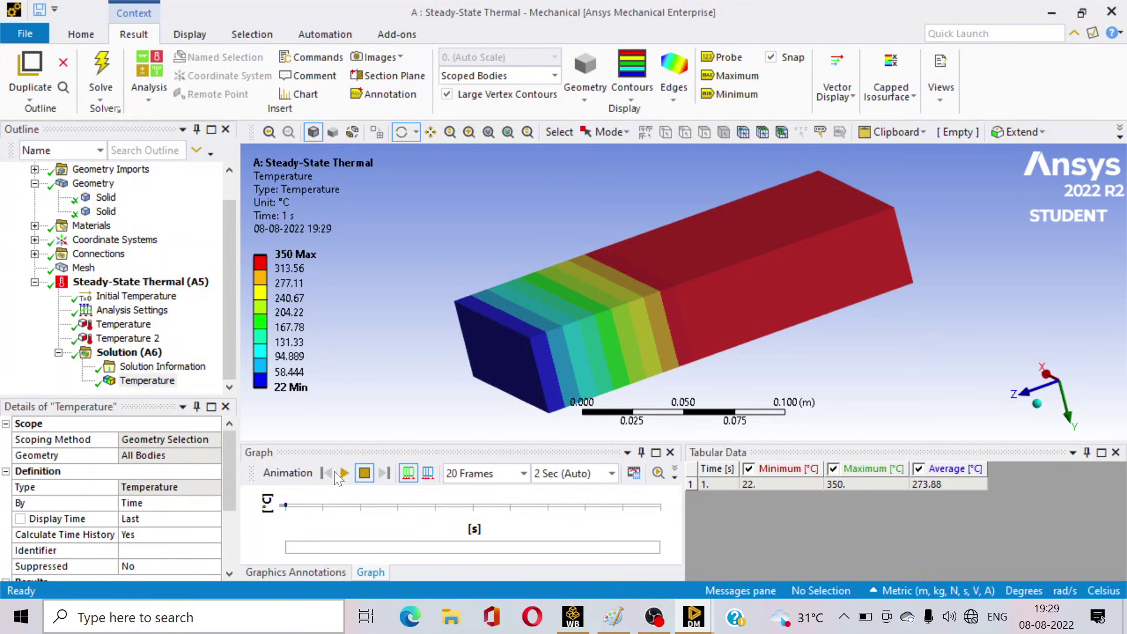
click(345, 472)
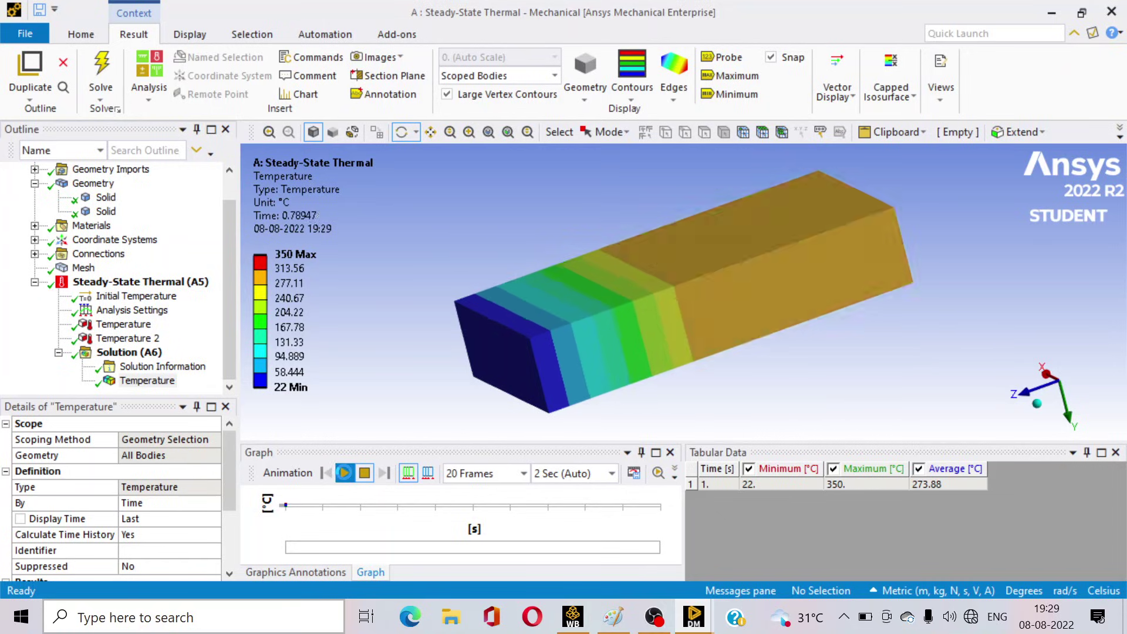